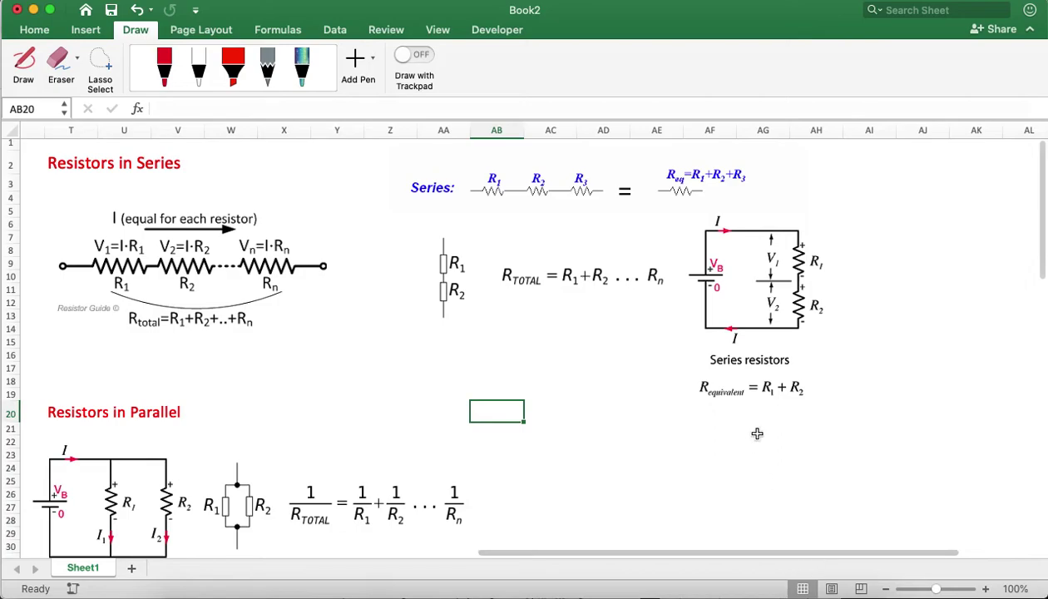
Step: Annotate the three-resistor Series diagram in red ink, numbering the resistor ends 1 and 2 and circling the junction between R1 and R2
{"action": "scroll", "coordinate": [756, 432], "scroll_direction": "up", "scroll_amount": 2}
{"action": "scroll", "coordinate": [756, 432], "scroll_direction": "left", "scroll_amount": 1}
{"action": "scroll", "coordinate": [758, 433], "scroll_direction": "up", "scroll_amount": 1}
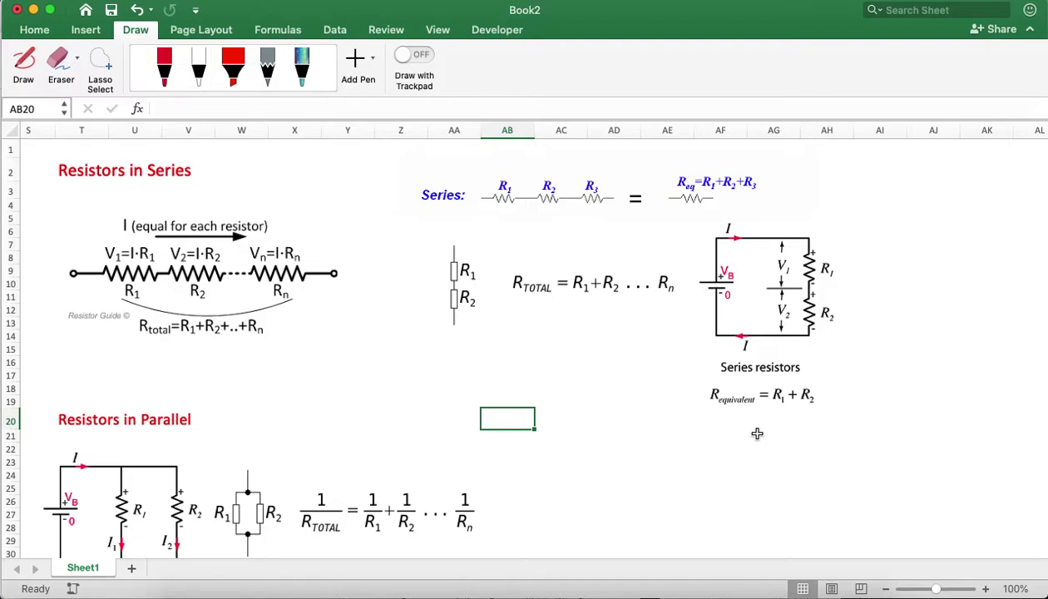
{"action": "scroll", "coordinate": [645, 343], "scroll_direction": "right", "scroll_amount": 2}
{"action": "scroll", "coordinate": [645, 344], "scroll_direction": "up", "scroll_amount": 1}
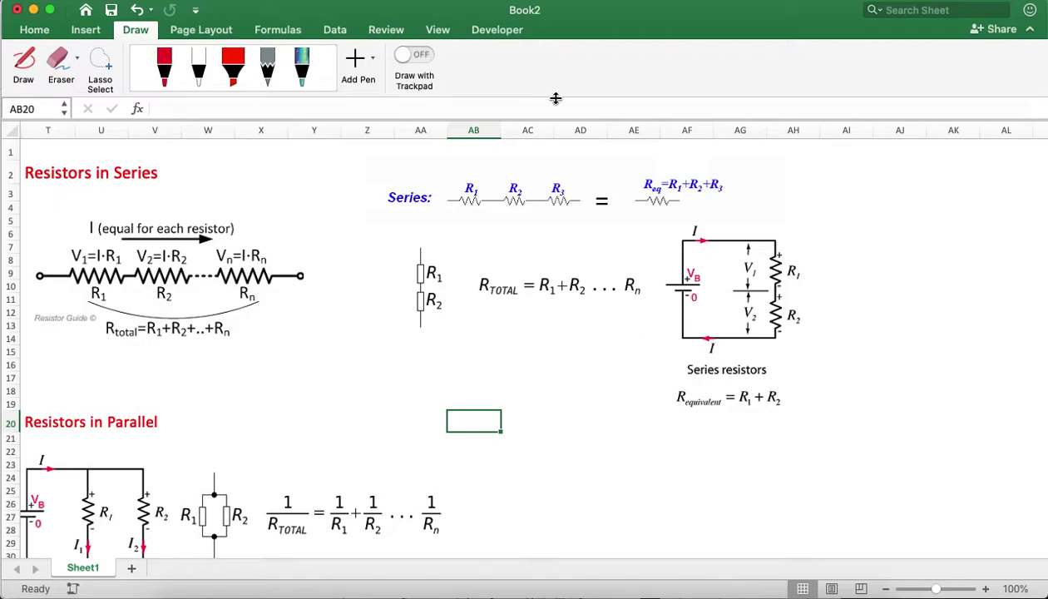
{"action": "left_click", "coordinate": [415, 56]}
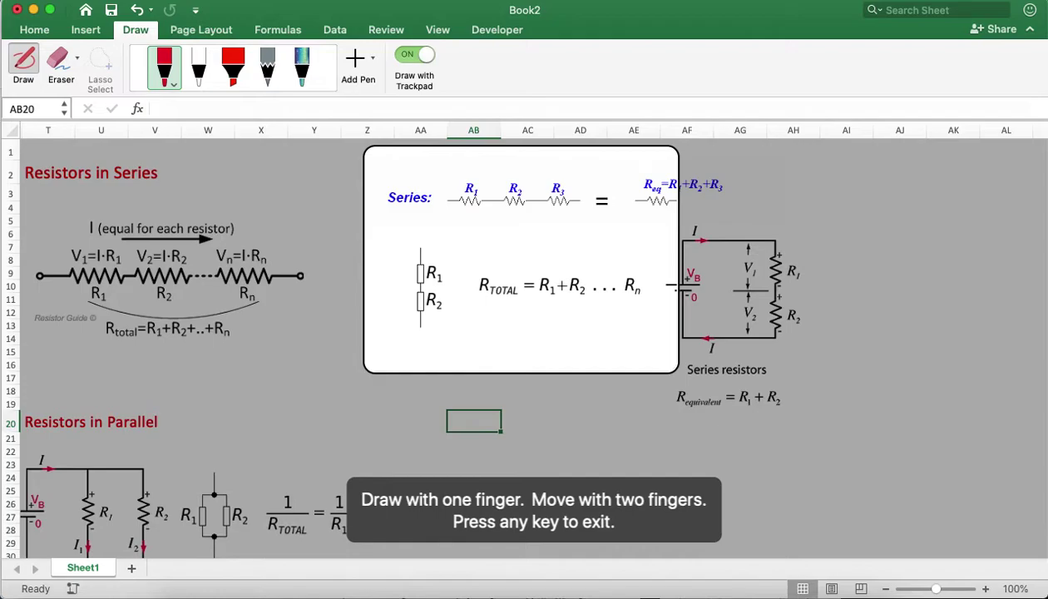
{"action": "left_click", "coordinate": [451, 233]}
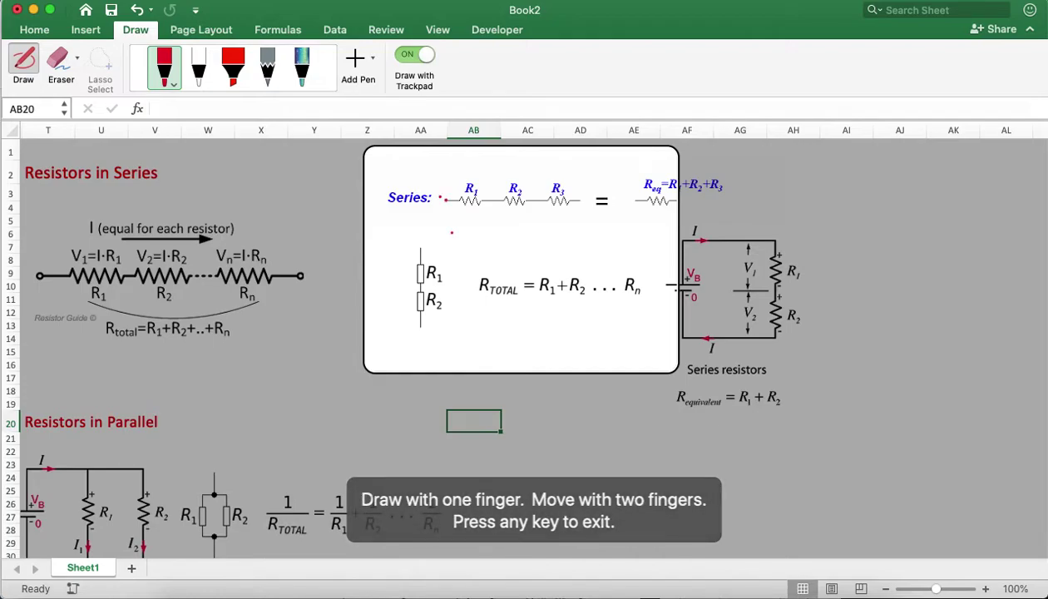
{"action": "left_click_drag", "start_coordinate": [445, 198], "coordinate": [490, 205]}
{"action": "left_click_drag", "start_coordinate": [529, 200], "coordinate": [529, 207]}
{"action": "left_click_drag", "start_coordinate": [536, 195], "coordinate": [537, 205]}
{"action": "left_click_drag", "start_coordinate": [575, 198], "coordinate": [582, 209]}
{"action": "mouse_move", "coordinate": [475, 198]}
{"action": "left_mouse_down"}
{"action": "mouse_move", "coordinate": [470, 208]}
{"action": "mouse_move", "coordinate": [485, 214]}
{"action": "mouse_move", "coordinate": [495, 203]}
{"action": "mouse_move", "coordinate": [488, 190]}
{"action": "mouse_move", "coordinate": [475, 197]}
{"action": "left_mouse_up"}
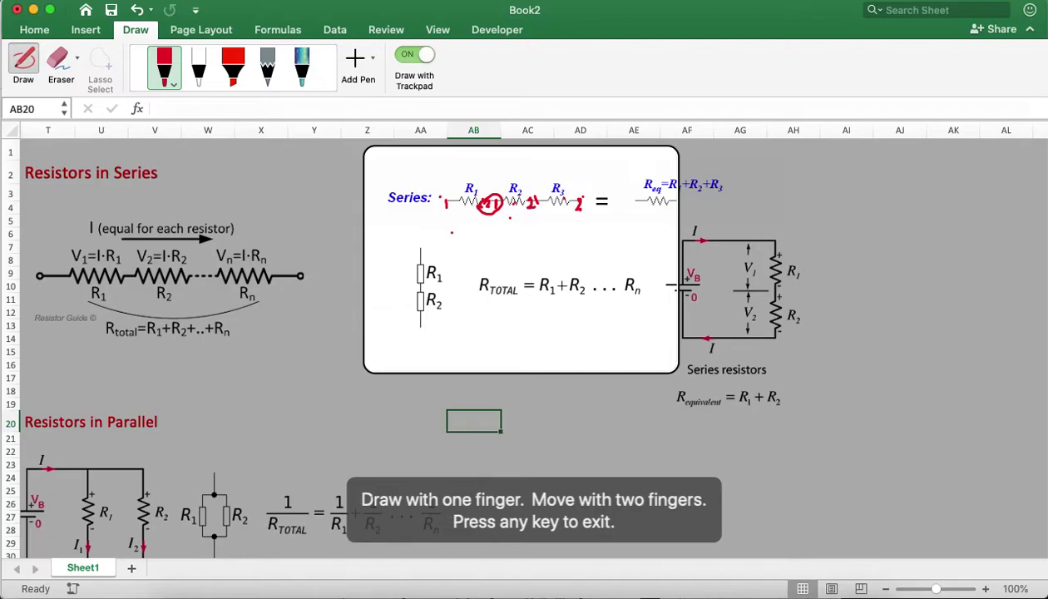
{"action": "key", "text": "Escape"}
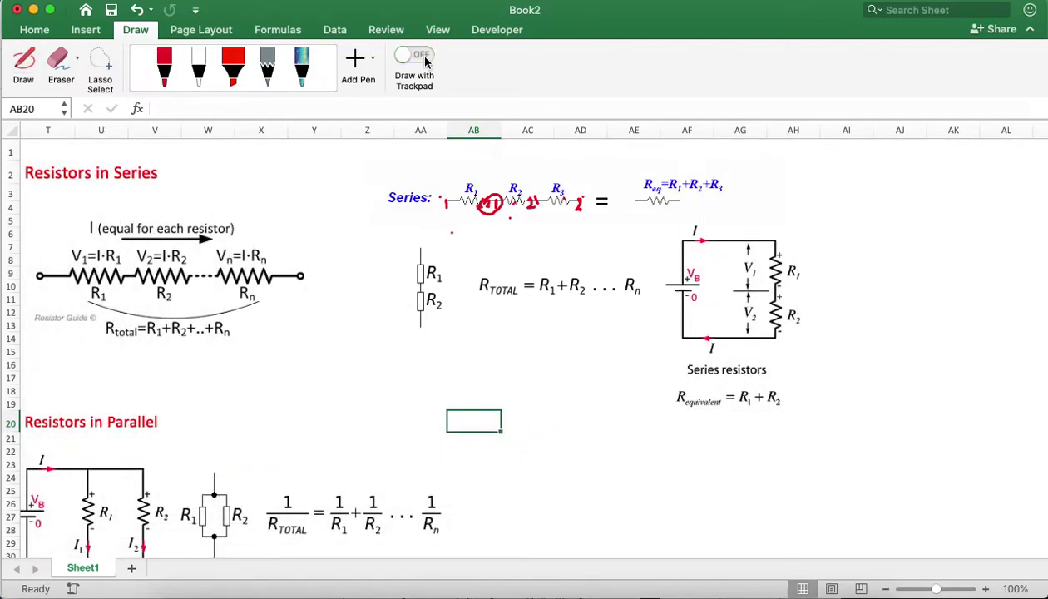
Step: Handwrite "I = constant (same)" in red ink beside the two-resistor series circuit
{"action": "left_click", "coordinate": [420, 55]}
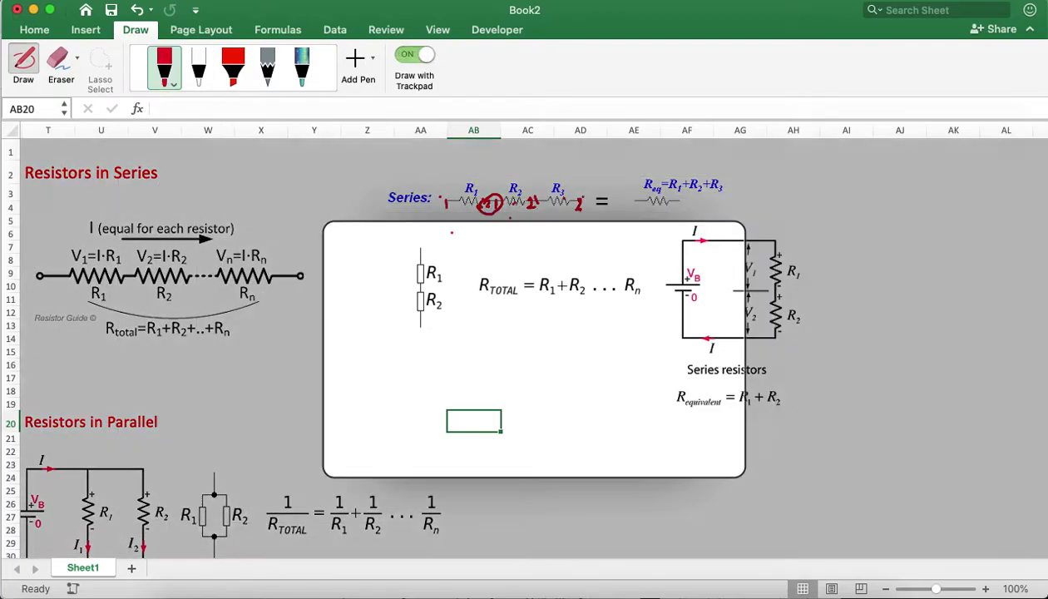
{"action": "scroll", "coordinate": [534, 349], "scroll_direction": "right", "scroll_amount": 5}
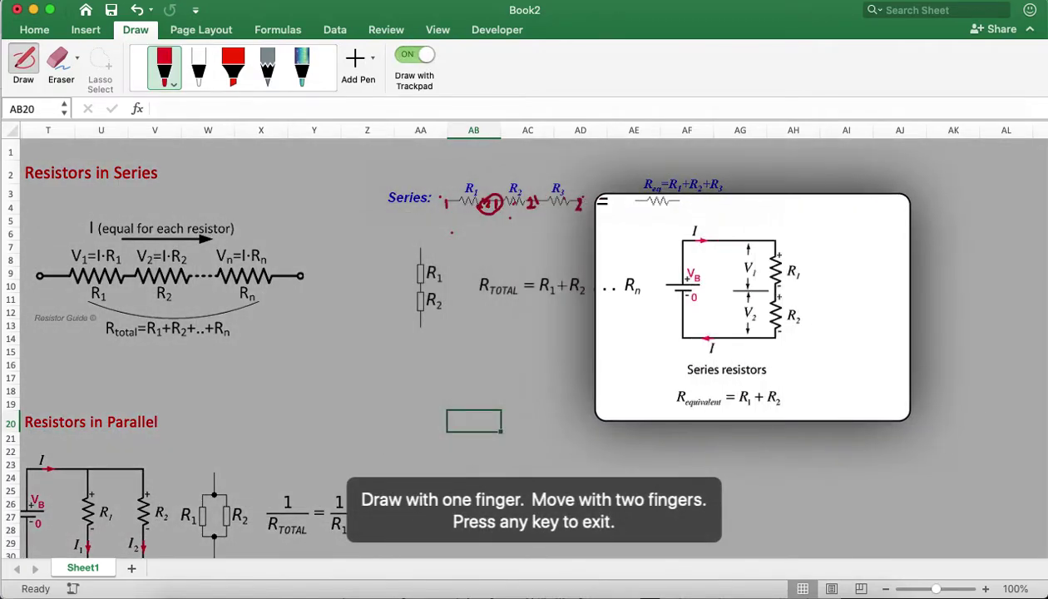
{"action": "scroll", "coordinate": [782, 312], "scroll_direction": "right", "scroll_amount": 5}
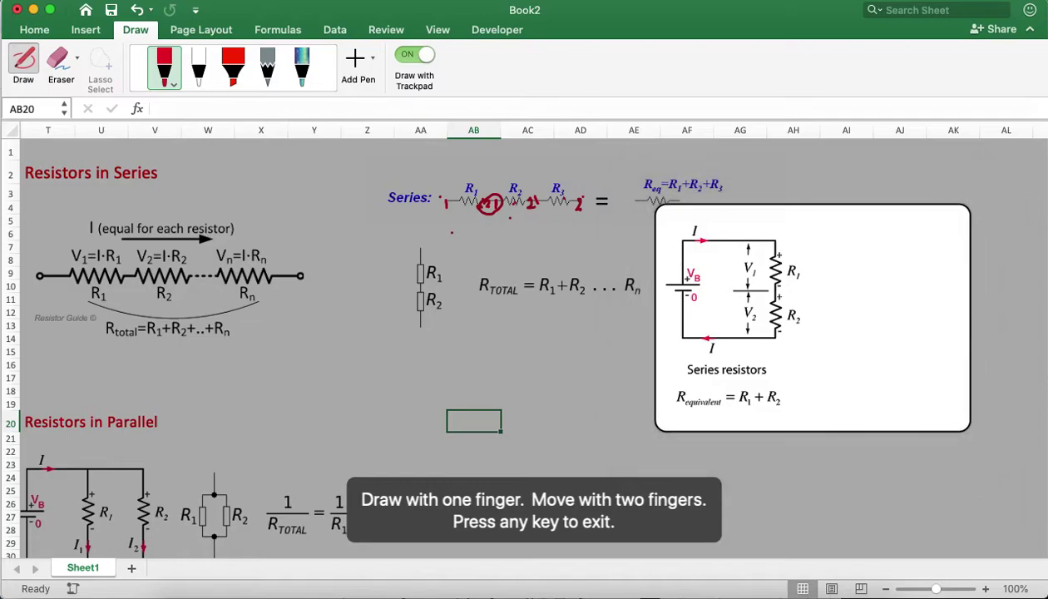
{"action": "scroll", "coordinate": [816, 320], "scroll_direction": "right", "scroll_amount": 3}
{"action": "scroll", "coordinate": [807, 320], "scroll_direction": "left", "scroll_amount": 3}
{"action": "scroll", "coordinate": [804, 319], "scroll_direction": "right", "scroll_amount": 2}
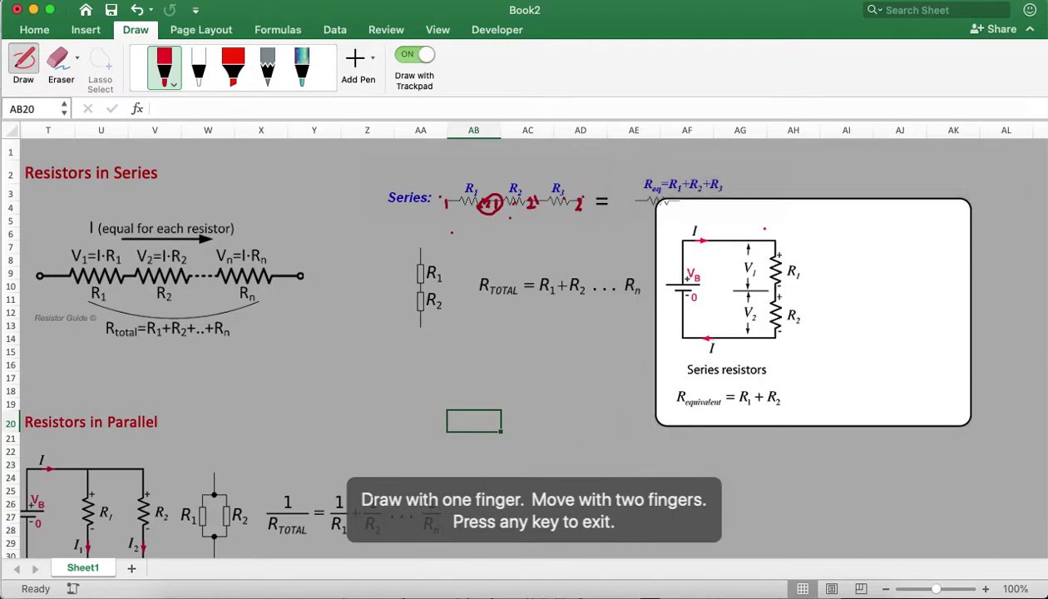
{"action": "mouse_move", "coordinate": [798, 228]}
{"action": "left_mouse_down"}
{"action": "mouse_move", "coordinate": [814, 248]}
{"action": "mouse_move", "coordinate": [839, 236]}
{"action": "mouse_move", "coordinate": [886, 239]}
{"action": "left_mouse_up"}
{"action": "left_click", "coordinate": [889, 238]}
{"action": "left_click_drag", "start_coordinate": [889, 222], "coordinate": [916, 242]}
{"action": "left_click_drag", "start_coordinate": [910, 233], "coordinate": [935, 232]}
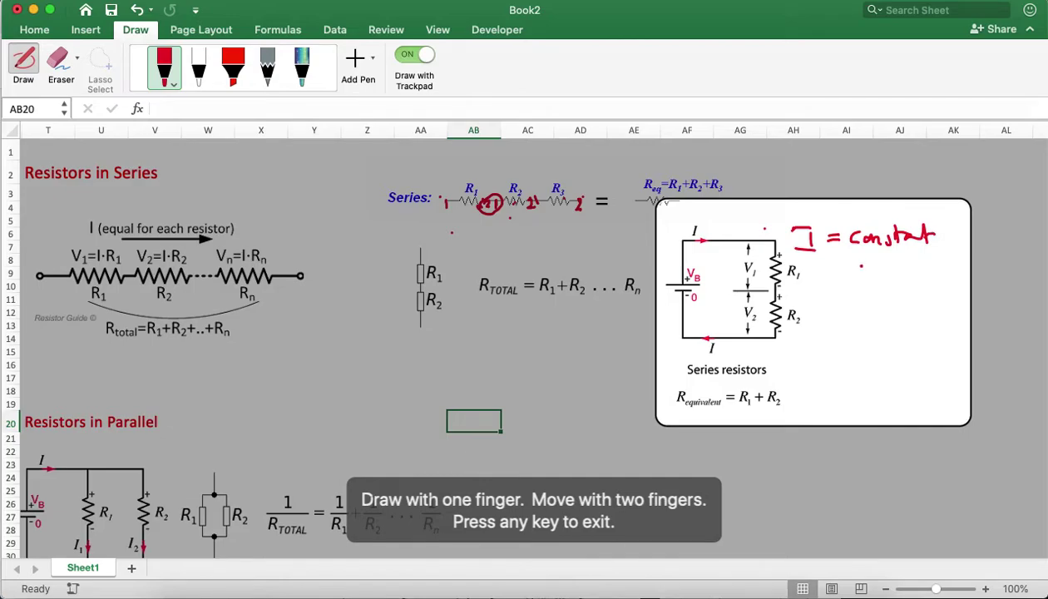
{"action": "mouse_move", "coordinate": [866, 259]}
{"action": "left_mouse_down"}
{"action": "mouse_move", "coordinate": [864, 276]}
{"action": "mouse_move", "coordinate": [907, 256]}
{"action": "mouse_move", "coordinate": [927, 268]}
{"action": "left_mouse_up"}
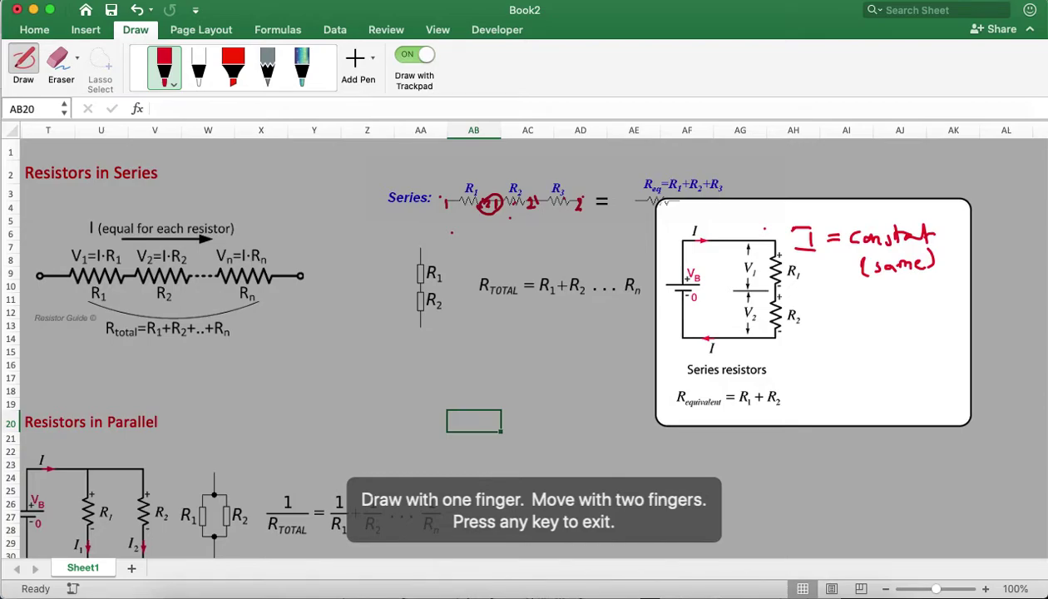
{"action": "key", "text": "Escape"}
Step: Draw a red ink box around the formula Req = R1+R2+R3 in the Series diagram
{"action": "scroll", "coordinate": [662, 252], "scroll_direction": "right", "scroll_amount": 3}
{"action": "scroll", "coordinate": [661, 252], "scroll_direction": "right", "scroll_amount": 3}
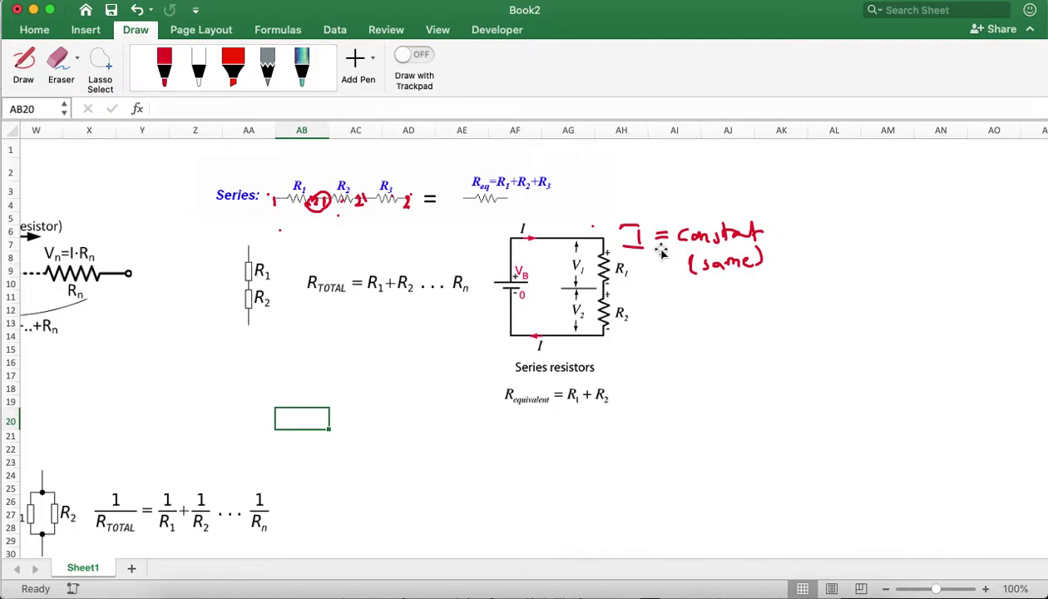
{"action": "left_click", "coordinate": [413, 55]}
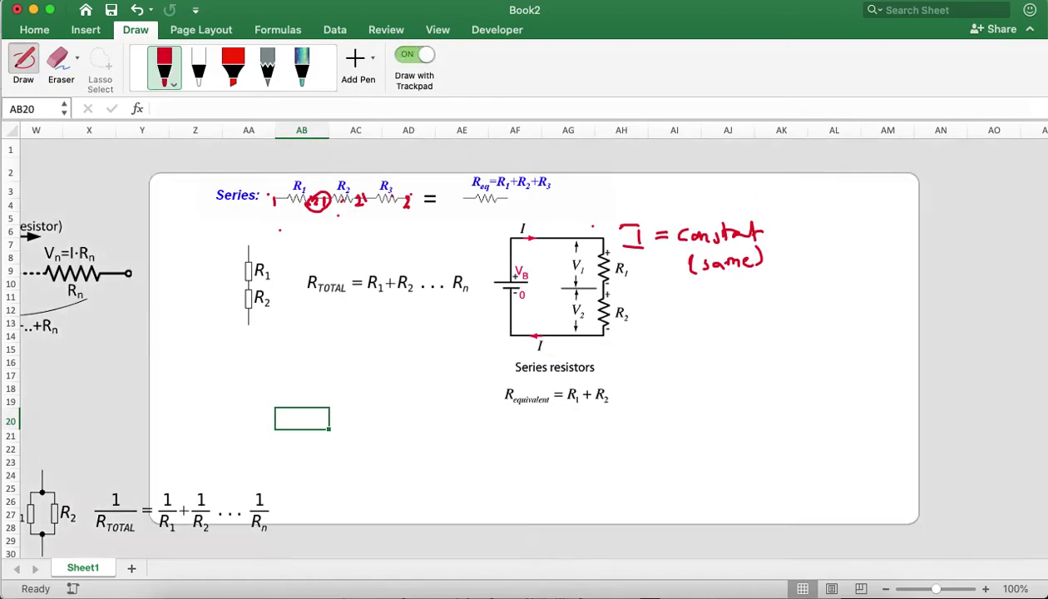
{"action": "scroll", "coordinate": [534, 349], "scroll_direction": "down", "scroll_amount": 3}
{"action": "left_click", "coordinate": [511, 181]}
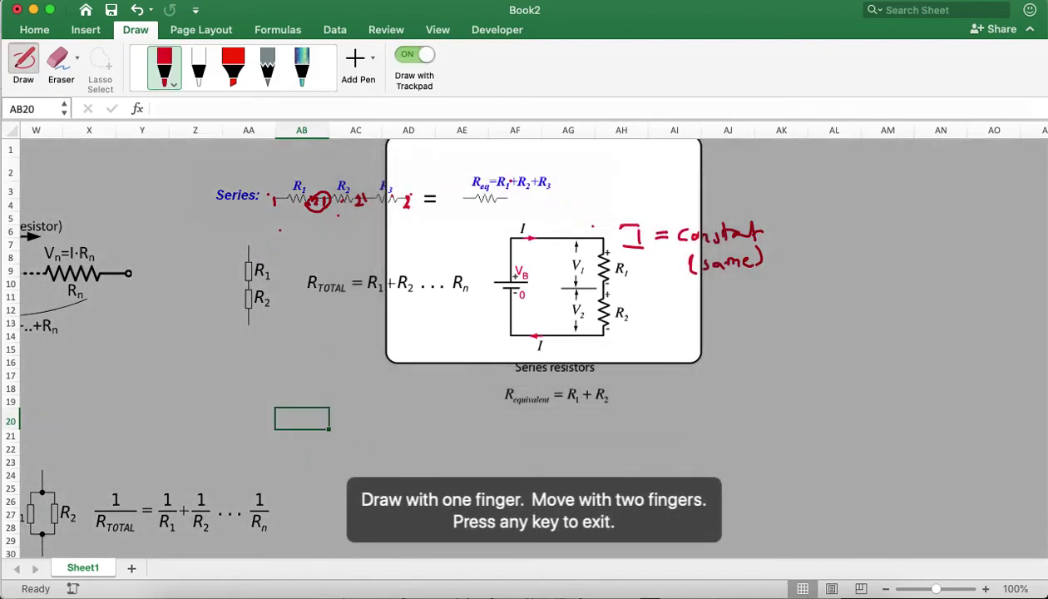
{"action": "mouse_move", "coordinate": [475, 198]}
{"action": "left_mouse_down"}
{"action": "mouse_move", "coordinate": [556, 196]}
{"action": "mouse_move", "coordinate": [549, 167]}
{"action": "mouse_move", "coordinate": [473, 184]}
{"action": "mouse_move", "coordinate": [448, 178]}
{"action": "mouse_move", "coordinate": [455, 199]}
{"action": "mouse_move", "coordinate": [485, 199]}
{"action": "left_mouse_up"}
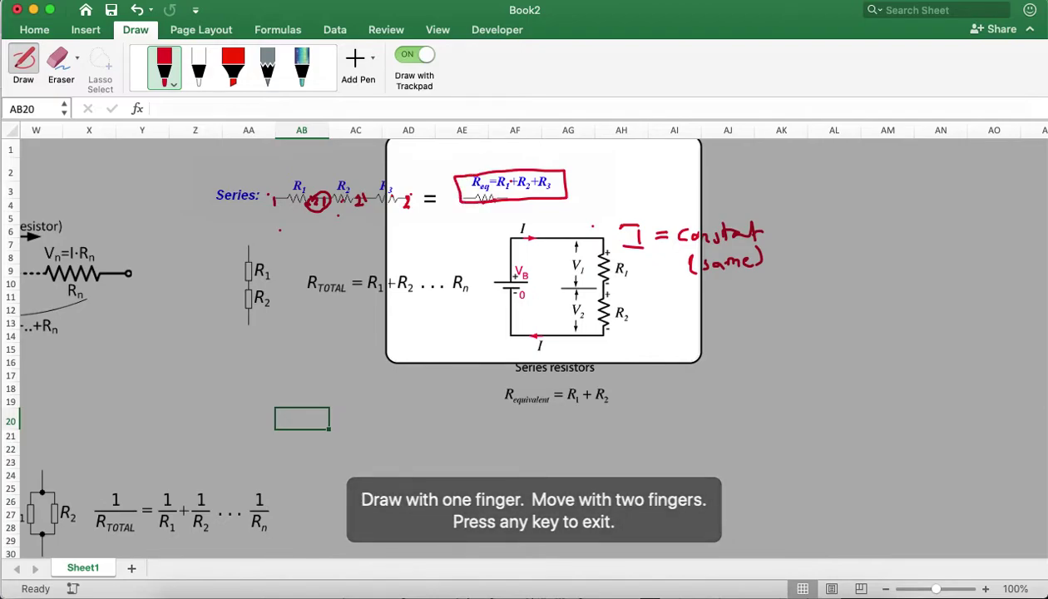
{"action": "key", "text": "Escape"}
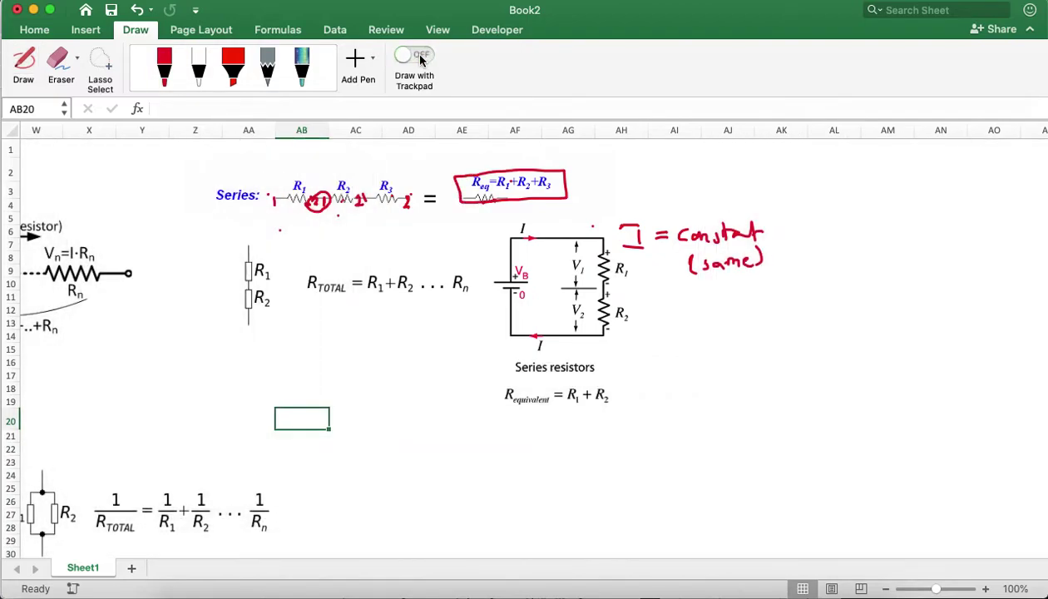
Step: Underline the Requivalent = R1 + R2 formula below the series circuit in red ink
{"action": "left_click", "coordinate": [416, 55]}
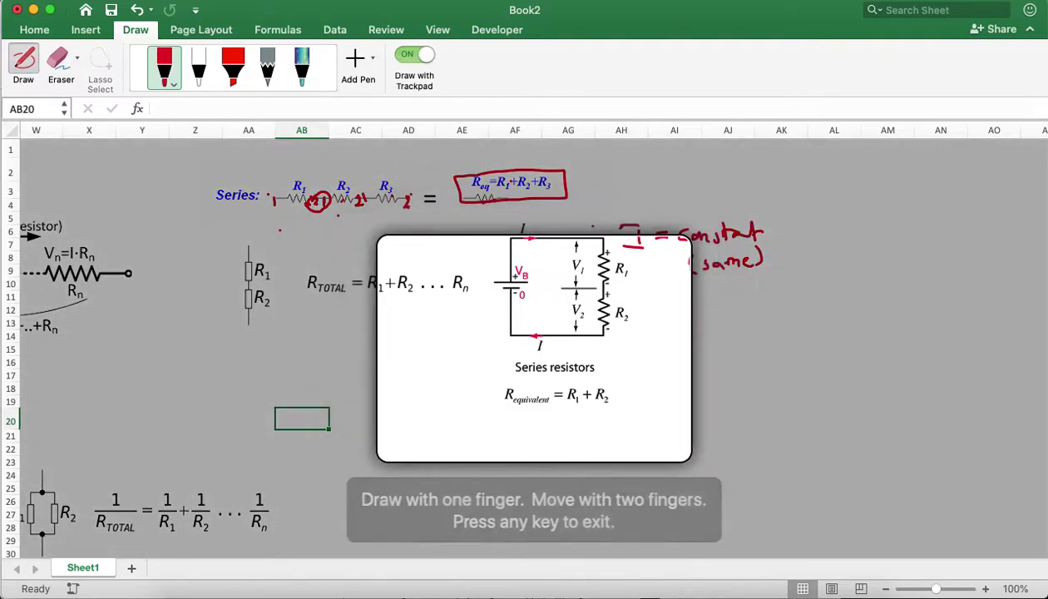
{"action": "left_click_drag", "start_coordinate": [609, 333], "coordinate": [643, 329]}
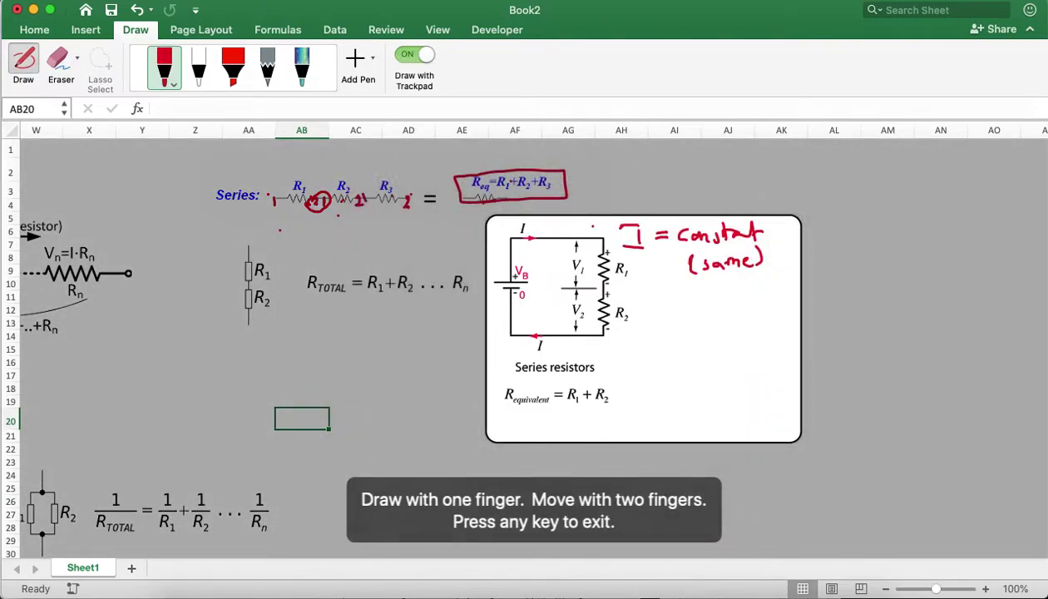
{"action": "left_click", "coordinate": [554, 380]}
{"action": "left_click_drag", "start_coordinate": [526, 402], "coordinate": [620, 402]}
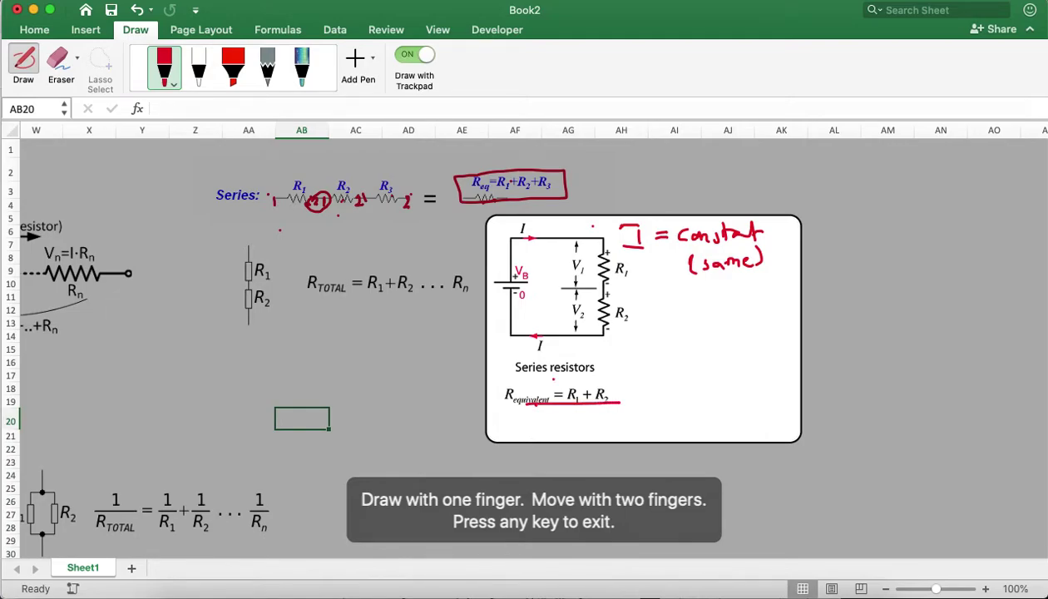
{"action": "mouse_move", "coordinate": [643, 329]}
{"action": "left_mouse_down"}
{"action": "mouse_move", "coordinate": [845, 318]}
{"action": "mouse_move", "coordinate": [756, 313]}
{"action": "mouse_move", "coordinate": [915, 321]}
{"action": "mouse_move", "coordinate": [622, 322]}
{"action": "mouse_move", "coordinate": [654, 322]}
{"action": "left_mouse_up"}
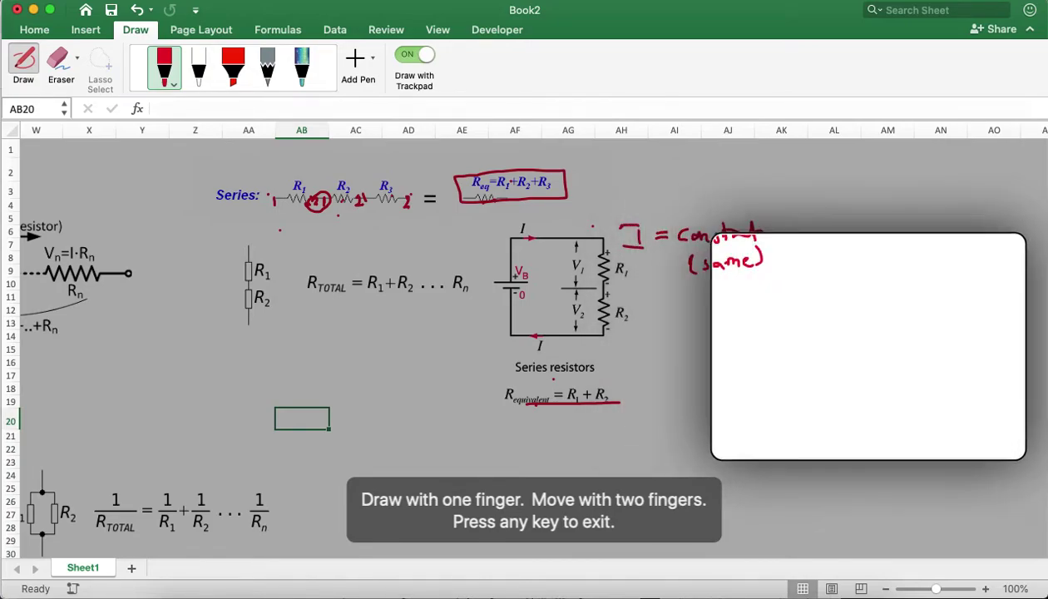
{"action": "left_click", "coordinate": [418, 57]}
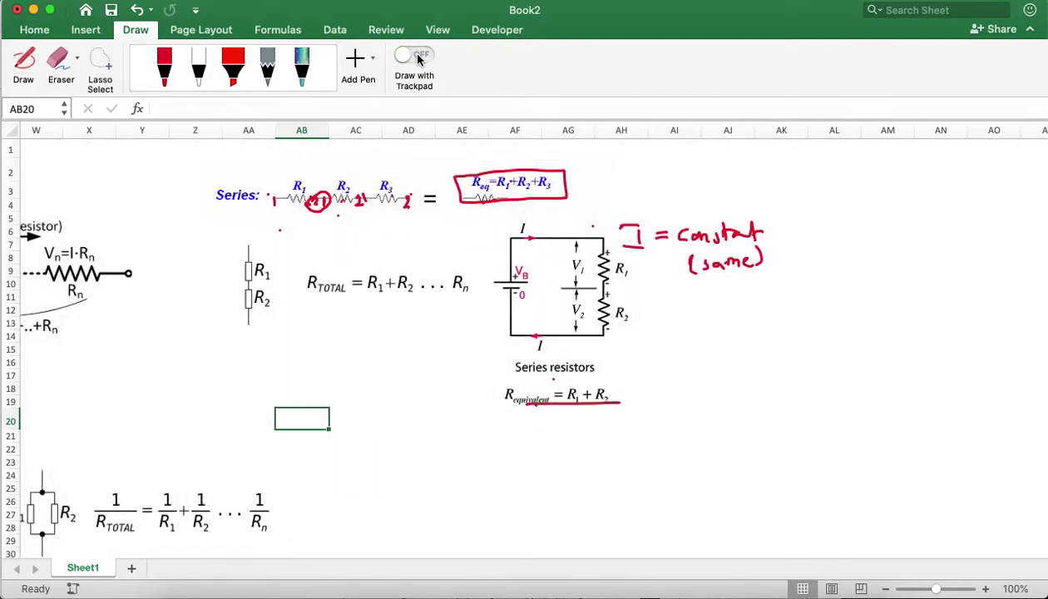
Step: Draw a vertical red ink divider just past the "I = constant (same)" note, spanning about rows 5 to 21
{"action": "scroll", "coordinate": [616, 319], "scroll_direction": "right", "scroll_amount": 5}
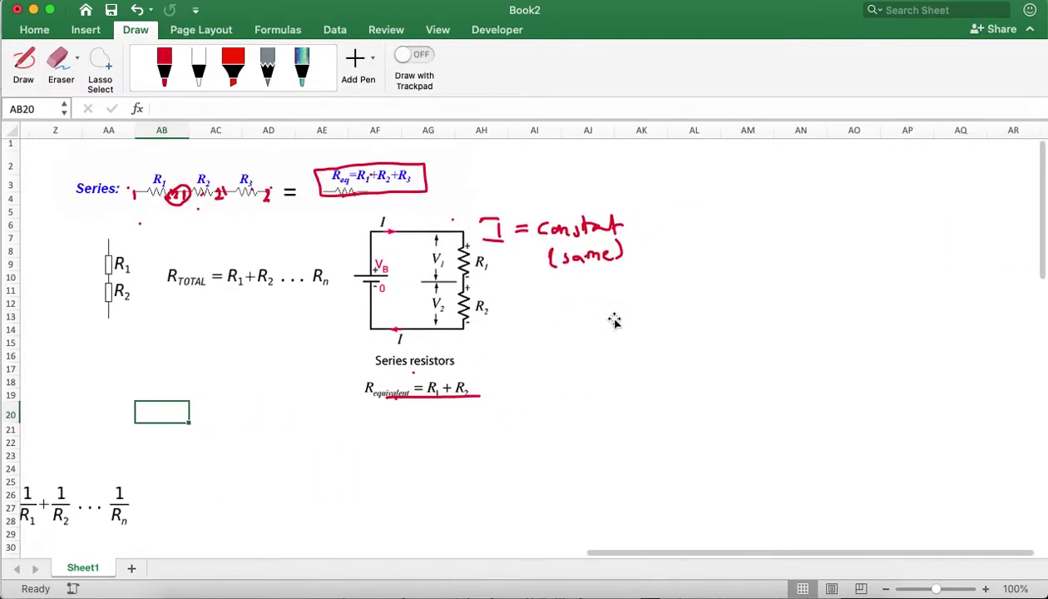
{"action": "scroll", "coordinate": [615, 322], "scroll_direction": "up", "scroll_amount": 1}
{"action": "left_click", "coordinate": [423, 56]}
{"action": "scroll", "coordinate": [630, 332], "scroll_direction": "down", "scroll_amount": 1}
{"action": "left_click_drag", "start_coordinate": [634, 220], "coordinate": [634, 438]}
{"action": "scroll", "coordinate": [633, 328], "scroll_direction": "left", "scroll_amount": 5}
{"action": "scroll", "coordinate": [776, 327], "scroll_direction": "left", "scroll_amount": 1}
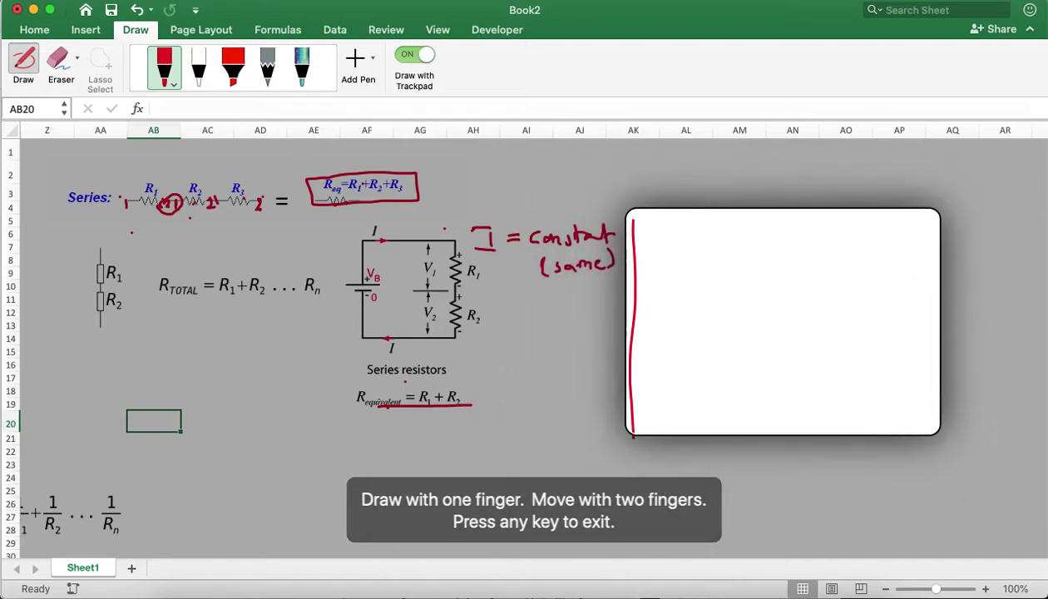
Step: Handwrite "V = IR" in red ink at the head of the blank area beyond the divider
{"action": "mouse_move", "coordinate": [714, 214]}
{"action": "left_mouse_down"}
{"action": "mouse_move", "coordinate": [720, 228]}
{"action": "mouse_move", "coordinate": [729, 213]}
{"action": "left_mouse_up"}
{"action": "left_click_drag", "start_coordinate": [737, 219], "coordinate": [770, 229]}
{"action": "mouse_move", "coordinate": [764, 215]}
{"action": "left_mouse_down"}
{"action": "mouse_move", "coordinate": [782, 225]}
{"action": "mouse_move", "coordinate": [792, 210]}
{"action": "left_mouse_up"}
{"action": "left_click_drag", "start_coordinate": [792, 211], "coordinate": [805, 228]}
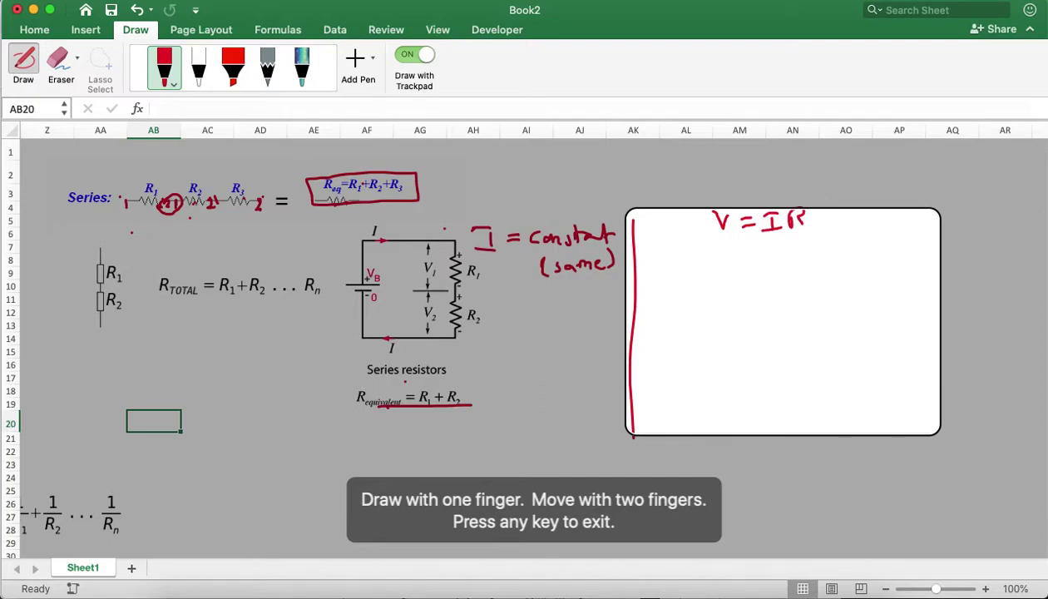
Step: Handwrite the individual resistor voltages "V1 = IR1, V2 = IR2" in red ink below "V = IR"
{"action": "mouse_move", "coordinate": [651, 247]}
{"action": "left_mouse_down"}
{"action": "mouse_move", "coordinate": [667, 248]}
{"action": "mouse_move", "coordinate": [670, 272]}
{"action": "mouse_move", "coordinate": [696, 250]}
{"action": "left_mouse_up"}
{"action": "mouse_move", "coordinate": [686, 256]}
{"action": "left_mouse_down"}
{"action": "mouse_move", "coordinate": [716, 261]}
{"action": "mouse_move", "coordinate": [724, 245]}
{"action": "left_mouse_up"}
{"action": "left_click_drag", "start_coordinate": [709, 261], "coordinate": [790, 264]}
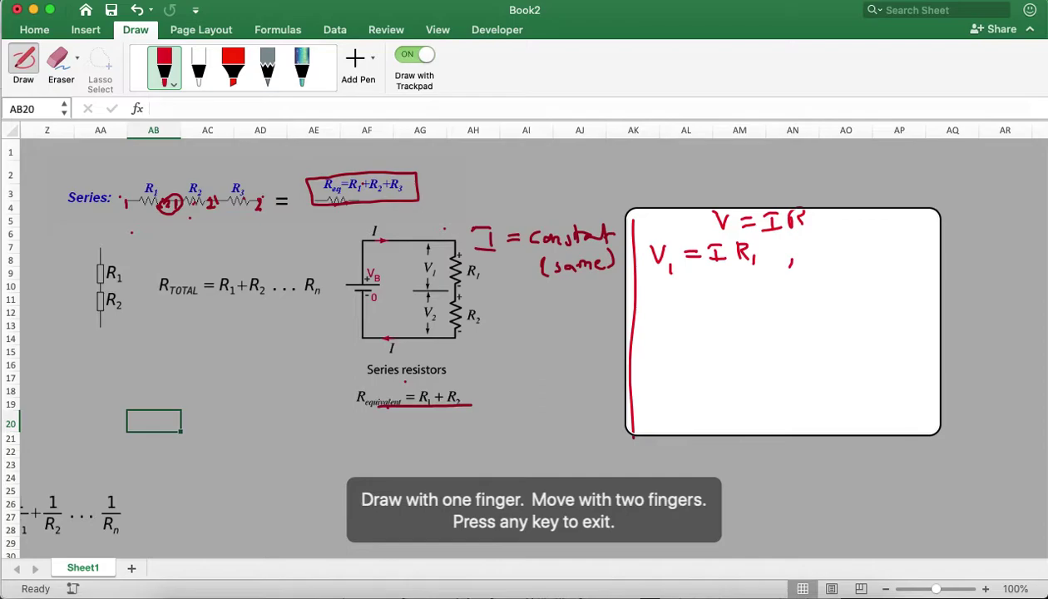
{"action": "mouse_move", "coordinate": [822, 234]}
{"action": "left_mouse_down"}
{"action": "mouse_move", "coordinate": [842, 260]}
{"action": "mouse_move", "coordinate": [873, 251]}
{"action": "left_mouse_up"}
{"action": "left_click_drag", "start_coordinate": [867, 237], "coordinate": [886, 250]}
{"action": "left_click_drag", "start_coordinate": [885, 237], "coordinate": [895, 249]}
{"action": "left_click_drag", "start_coordinate": [899, 251], "coordinate": [904, 258]}
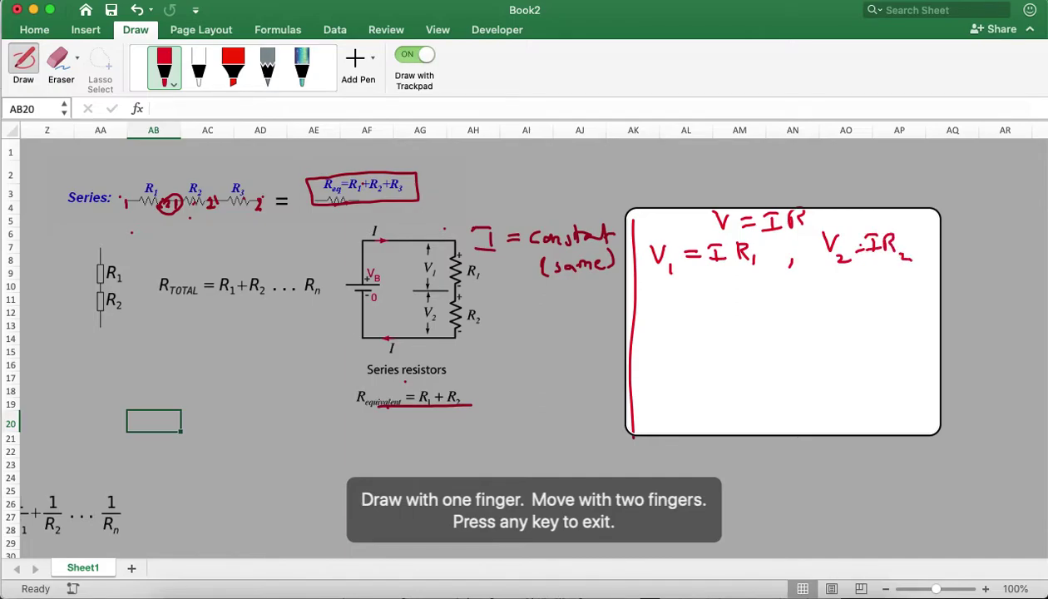
Step: Handwrite "V = V1 + V2" under the resistor voltages and add an arrow to "R" after "V = IR"
{"action": "mouse_move", "coordinate": [680, 277]}
{"action": "left_mouse_down"}
{"action": "mouse_move", "coordinate": [685, 292]}
{"action": "mouse_move", "coordinate": [696, 277]}
{"action": "mouse_move", "coordinate": [721, 294]}
{"action": "mouse_move", "coordinate": [730, 281]}
{"action": "left_mouse_up"}
{"action": "mouse_move", "coordinate": [734, 289]}
{"action": "left_mouse_down"}
{"action": "mouse_move", "coordinate": [735, 300]}
{"action": "mouse_move", "coordinate": [757, 285]}
{"action": "mouse_move", "coordinate": [752, 296]}
{"action": "left_mouse_up"}
{"action": "mouse_move", "coordinate": [759, 278]}
{"action": "left_mouse_down"}
{"action": "mouse_move", "coordinate": [764, 288]}
{"action": "mouse_move", "coordinate": [781, 281]}
{"action": "mouse_move", "coordinate": [800, 306]}
{"action": "left_mouse_up"}
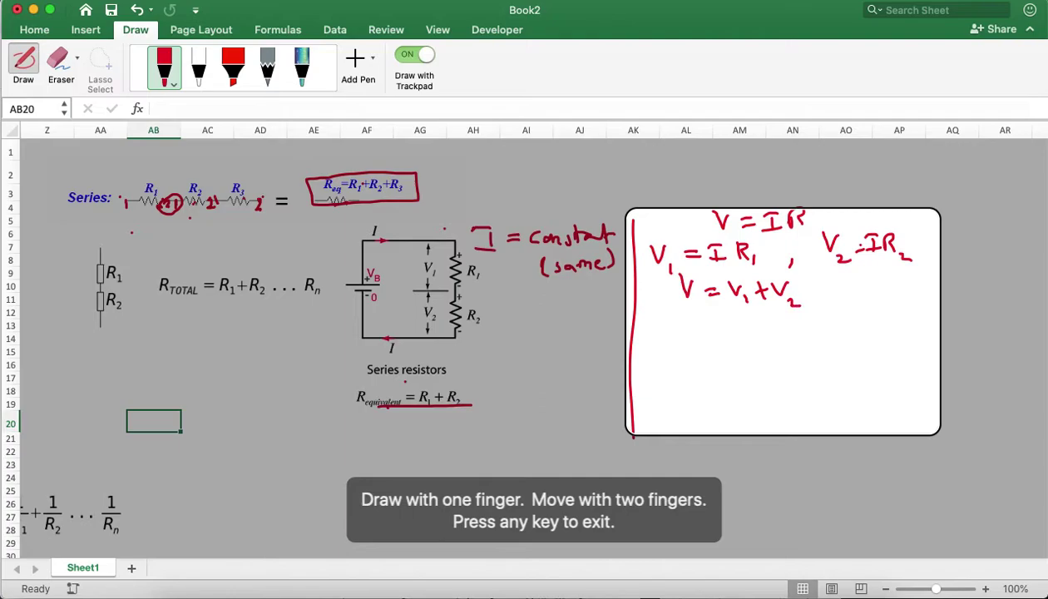
{"action": "left_click_drag", "start_coordinate": [796, 214], "coordinate": [871, 225]}
Step: Handwrite the substituted equation "IR = IR1 + IR2" in red ink below "V = V1 + V2"
{"action": "mouse_move", "coordinate": [650, 333]}
{"action": "left_mouse_down"}
{"action": "mouse_move", "coordinate": [651, 354]}
{"action": "mouse_move", "coordinate": [663, 333]}
{"action": "left_mouse_up"}
{"action": "mouse_move", "coordinate": [640, 353]}
{"action": "left_mouse_down"}
{"action": "mouse_move", "coordinate": [729, 344]}
{"action": "mouse_move", "coordinate": [743, 353]}
{"action": "mouse_move", "coordinate": [752, 337]}
{"action": "left_mouse_up"}
{"action": "left_click_drag", "start_coordinate": [736, 354], "coordinate": [753, 350]}
{"action": "left_click_drag", "start_coordinate": [751, 333], "coordinate": [769, 351]}
{"action": "left_click_drag", "start_coordinate": [780, 341], "coordinate": [808, 342]}
{"action": "left_click", "coordinate": [819, 335]}
{"action": "mouse_move", "coordinate": [799, 327]}
{"action": "left_mouse_down"}
{"action": "mouse_move", "coordinate": [819, 323]}
{"action": "mouse_move", "coordinate": [817, 337]}
{"action": "left_mouse_up"}
{"action": "left_click_drag", "start_coordinate": [828, 330], "coordinate": [837, 346]}
{"action": "left_click_drag", "start_coordinate": [841, 343], "coordinate": [847, 352]}
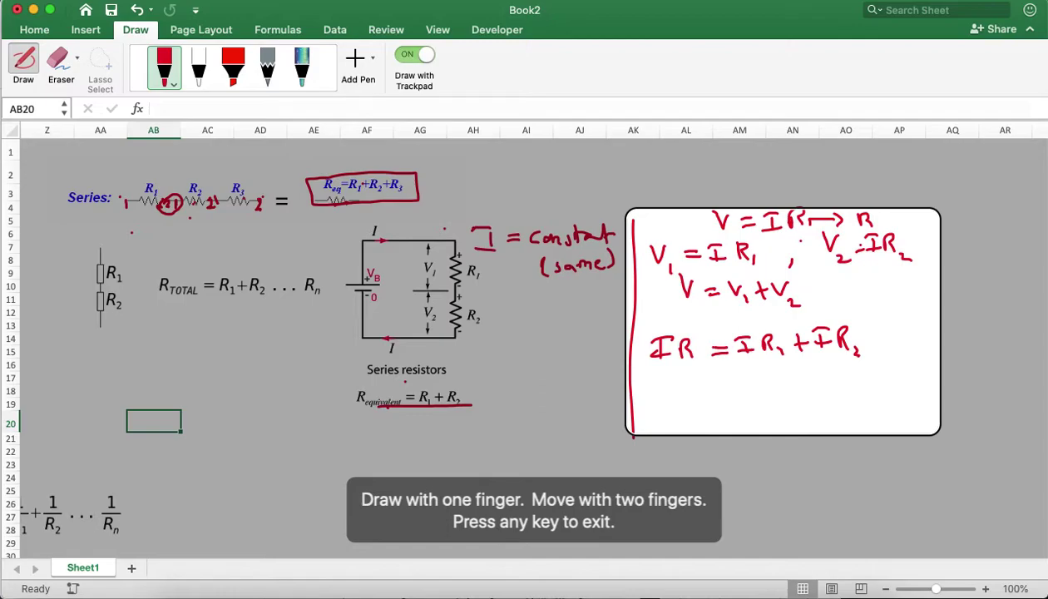
Step: Handwrite the factored equation "IR = I(R1 + R2)" in red ink on the next line of the derivation
{"action": "mouse_move", "coordinate": [649, 357]}
{"action": "left_mouse_down"}
{"action": "mouse_move", "coordinate": [649, 386]}
{"action": "mouse_move", "coordinate": [662, 363]}
{"action": "mouse_move", "coordinate": [659, 383]}
{"action": "left_mouse_up"}
{"action": "left_click_drag", "start_coordinate": [671, 376], "coordinate": [677, 390]}
{"action": "left_click_drag", "start_coordinate": [679, 374], "coordinate": [692, 390]}
{"action": "left_click_drag", "start_coordinate": [716, 380], "coordinate": [728, 385]}
{"action": "mouse_move", "coordinate": [744, 379]}
{"action": "left_mouse_down"}
{"action": "mouse_move", "coordinate": [745, 391]}
{"action": "mouse_move", "coordinate": [755, 376]}
{"action": "mouse_move", "coordinate": [771, 402]}
{"action": "mouse_move", "coordinate": [793, 393]}
{"action": "left_mouse_up"}
{"action": "left_click_drag", "start_coordinate": [802, 385], "coordinate": [842, 396]}
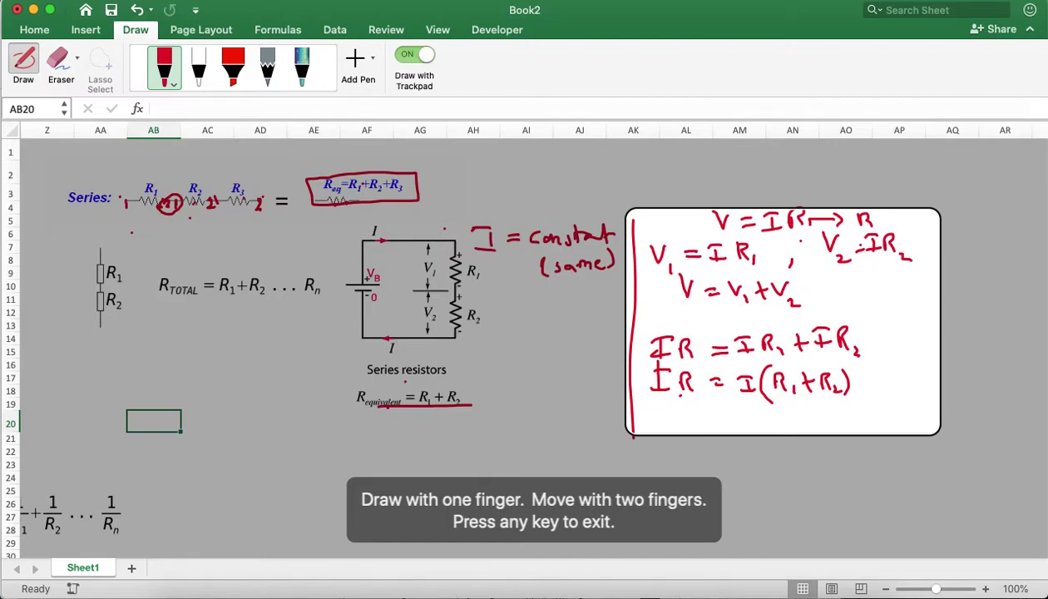
Step: Handwrite "R = R1 + R2" in red ink at the end of the derivation, then box and underline it
{"action": "scroll", "coordinate": [783, 322], "scroll_direction": "up", "scroll_amount": 3}
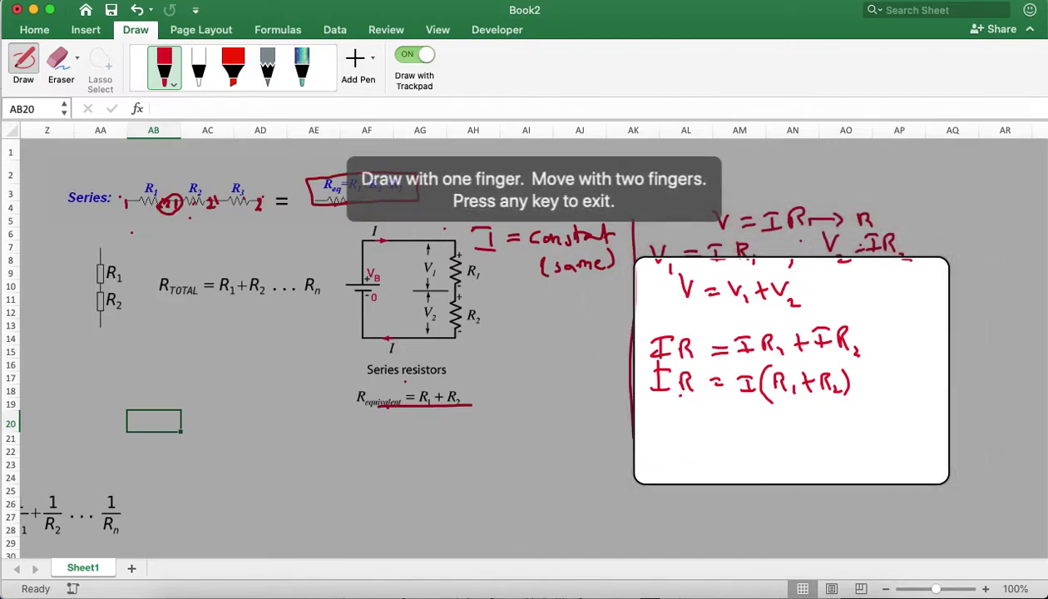
{"action": "mouse_move", "coordinate": [703, 439]}
{"action": "left_mouse_down"}
{"action": "mouse_move", "coordinate": [704, 465]}
{"action": "mouse_move", "coordinate": [744, 454]}
{"action": "left_mouse_up"}
{"action": "mouse_move", "coordinate": [758, 444]}
{"action": "left_mouse_down"}
{"action": "mouse_move", "coordinate": [760, 455]}
{"action": "mouse_move", "coordinate": [777, 454]}
{"action": "left_mouse_up"}
{"action": "mouse_move", "coordinate": [792, 446]}
{"action": "left_mouse_down"}
{"action": "mouse_move", "coordinate": [807, 445]}
{"action": "mouse_move", "coordinate": [799, 455]}
{"action": "left_mouse_up"}
{"action": "mouse_move", "coordinate": [818, 431]}
{"action": "left_mouse_down"}
{"action": "mouse_move", "coordinate": [817, 449]}
{"action": "mouse_move", "coordinate": [856, 456]}
{"action": "left_mouse_up"}
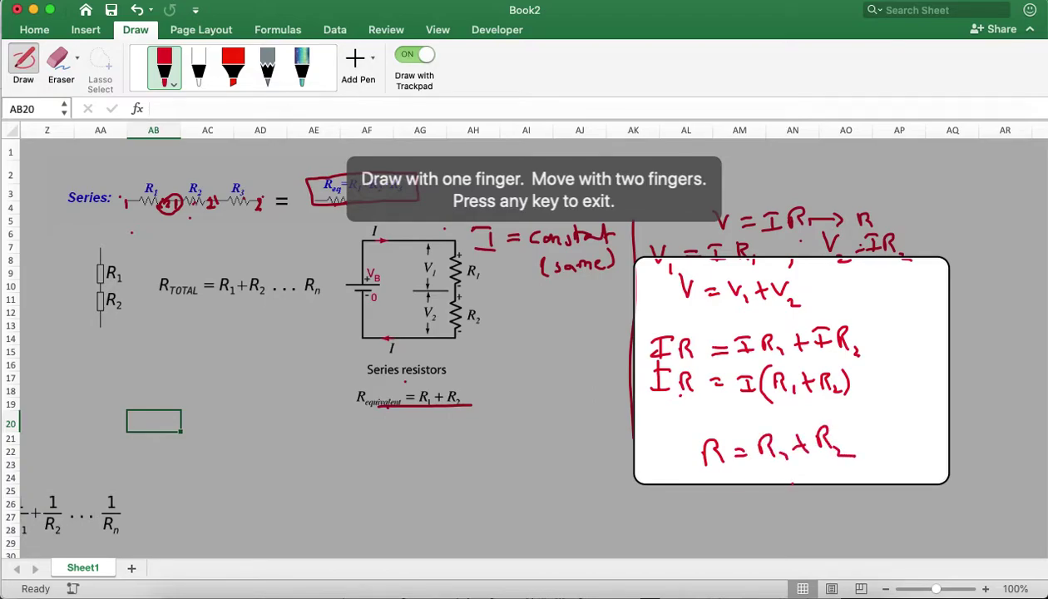
{"action": "mouse_move", "coordinate": [698, 480]}
{"action": "left_mouse_down"}
{"action": "mouse_move", "coordinate": [872, 465]}
{"action": "mouse_move", "coordinate": [844, 407]}
{"action": "mouse_move", "coordinate": [741, 410]}
{"action": "mouse_move", "coordinate": [680, 435]}
{"action": "mouse_move", "coordinate": [684, 478]}
{"action": "left_mouse_up"}
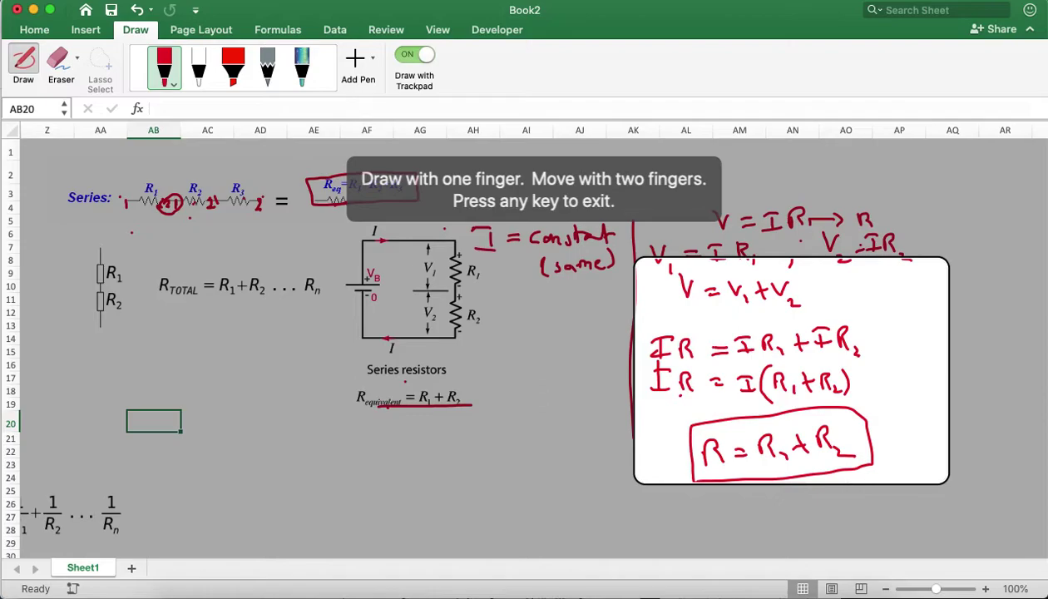
{"action": "key", "text": "Escape"}
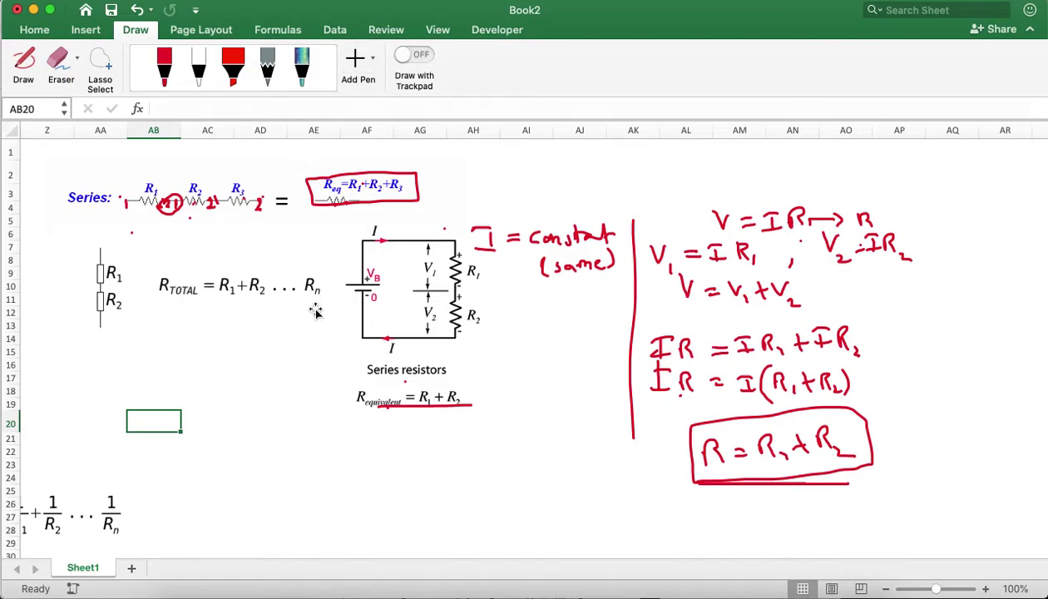
Step: Go to the Resistors in Parallel section and select cell W31 below the two-resistor symbol
{"action": "scroll", "coordinate": [306, 305], "scroll_direction": "down", "scroll_amount": 5}
{"action": "scroll", "coordinate": [306, 304], "scroll_direction": "left", "scroll_amount": 5}
{"action": "left_click", "coordinate": [289, 382]}
{"action": "scroll", "coordinate": [288, 382], "scroll_direction": "up", "scroll_amount": 1}
{"action": "scroll", "coordinate": [289, 382], "scroll_direction": "down", "scroll_amount": 3}
{"action": "scroll", "coordinate": [289, 381], "scroll_direction": "right", "scroll_amount": 2}
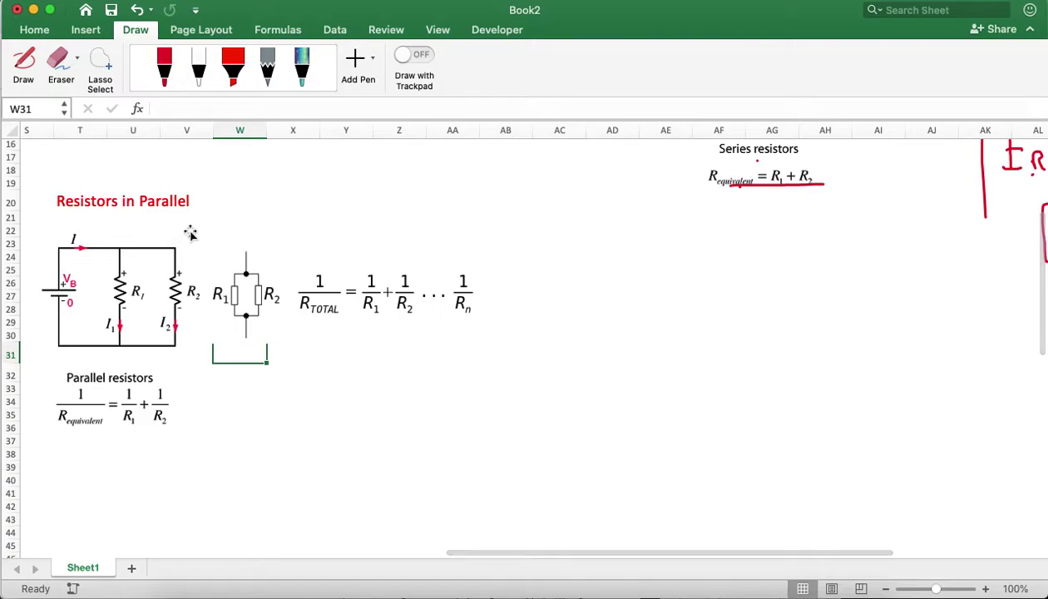
Step: Mark the ends of R1 and R2 in the parallel circuit with 1 and 2 in red ink, and circle their shared junctions
{"action": "left_click", "coordinate": [416, 55]}
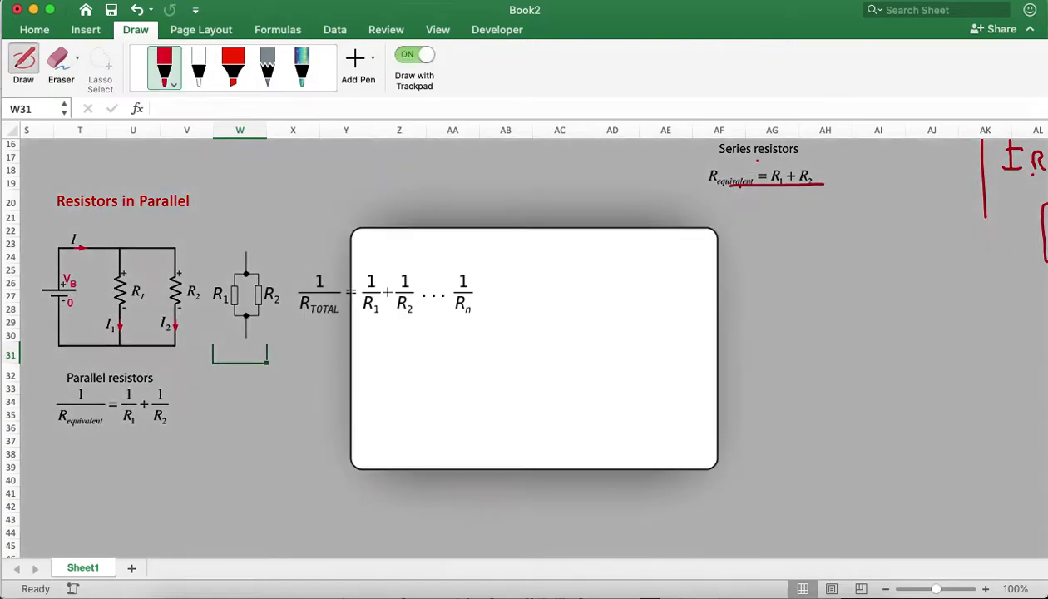
{"action": "scroll", "coordinate": [347, 349], "scroll_direction": "left", "scroll_amount": 4}
{"action": "scroll", "coordinate": [158, 331], "scroll_direction": "right", "scroll_amount": 1}
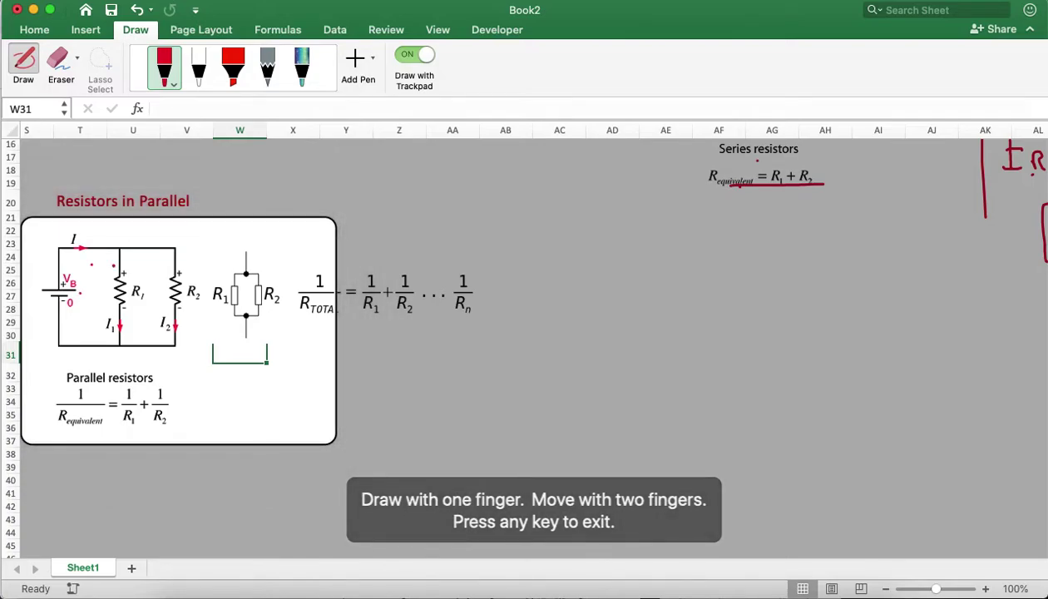
{"action": "left_click_drag", "start_coordinate": [113, 251], "coordinate": [121, 270]}
{"action": "left_click_drag", "start_coordinate": [109, 323], "coordinate": [122, 337]}
{"action": "mouse_move", "coordinate": [168, 251]}
{"action": "left_mouse_down"}
{"action": "mouse_move", "coordinate": [176, 243]}
{"action": "mouse_move", "coordinate": [177, 263]}
{"action": "mouse_move", "coordinate": [188, 261]}
{"action": "left_mouse_up"}
{"action": "left_click_drag", "start_coordinate": [165, 322], "coordinate": [186, 335]}
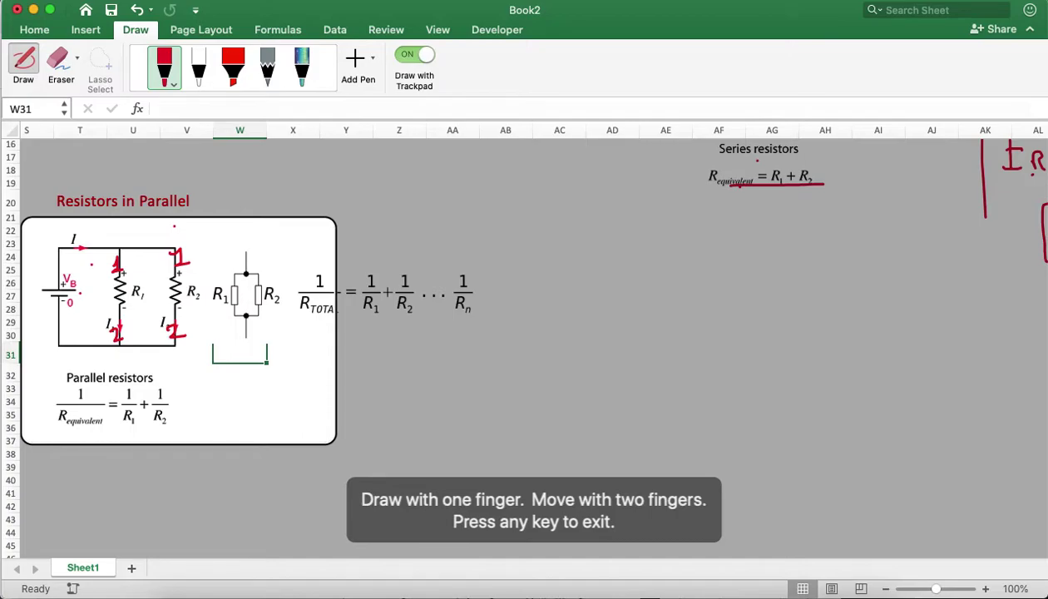
{"action": "mouse_move", "coordinate": [126, 257]}
{"action": "left_mouse_down"}
{"action": "mouse_move", "coordinate": [128, 241]}
{"action": "mouse_move", "coordinate": [100, 253]}
{"action": "mouse_move", "coordinate": [125, 255]}
{"action": "left_mouse_up"}
{"action": "mouse_move", "coordinate": [130, 347]}
{"action": "left_mouse_down"}
{"action": "mouse_move", "coordinate": [112, 330]}
{"action": "mouse_move", "coordinate": [118, 353]}
{"action": "mouse_move", "coordinate": [131, 346]}
{"action": "left_mouse_up"}
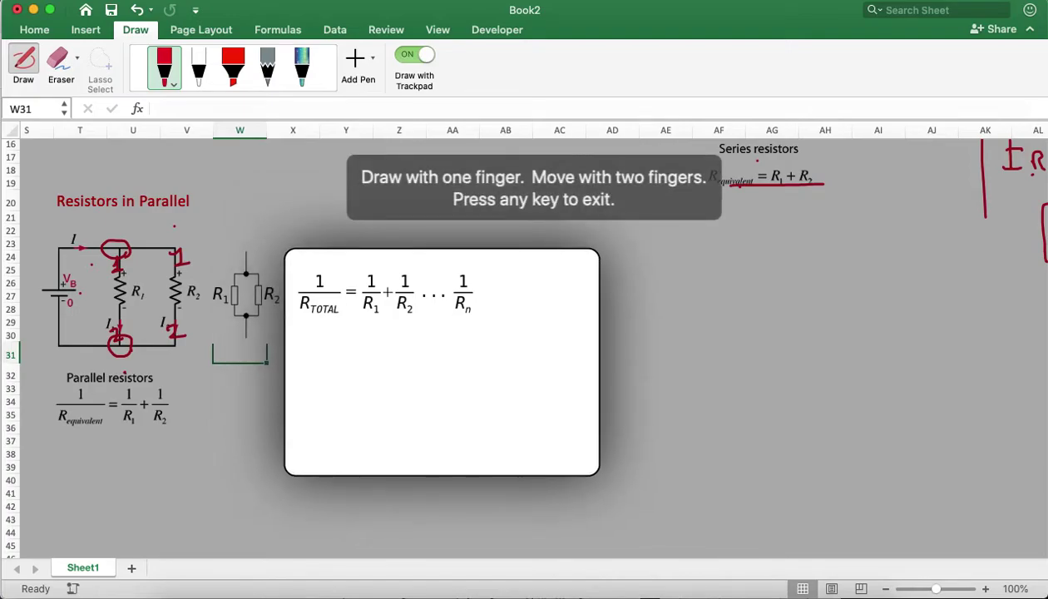
Step: Handwrite "1/R = 1/R1 + 1/R2" in red ink below the printed total resistance formula for parallel resistors
{"action": "left_click_drag", "start_coordinate": [344, 248], "coordinate": [344, 263]}
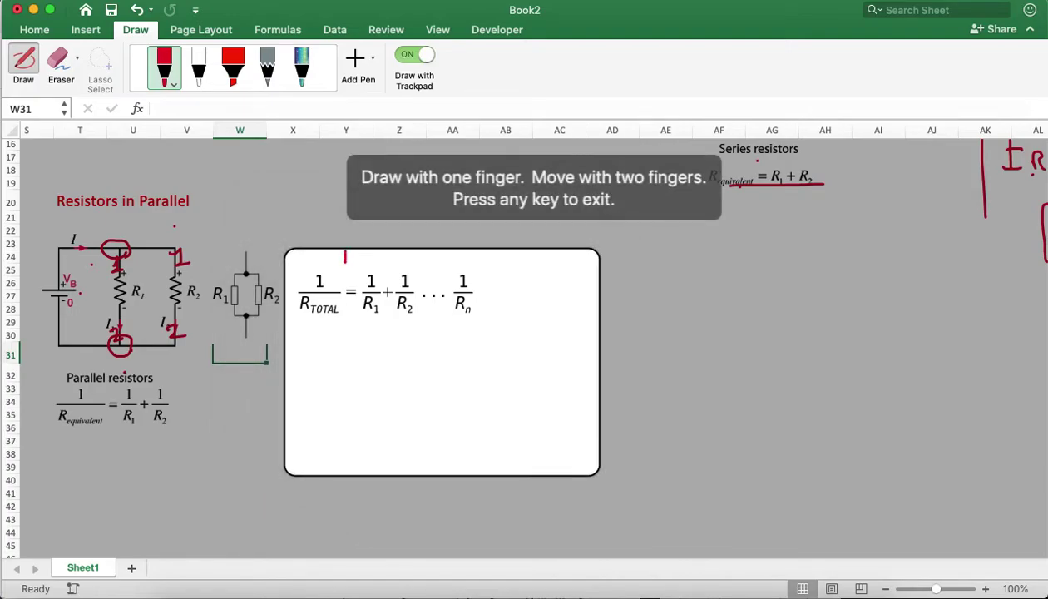
{"action": "left_click_drag", "start_coordinate": [333, 313], "coordinate": [334, 334]}
{"action": "mouse_move", "coordinate": [316, 340]}
{"action": "left_mouse_down"}
{"action": "mouse_move", "coordinate": [347, 339]}
{"action": "mouse_move", "coordinate": [328, 367]}
{"action": "left_mouse_up"}
{"action": "left_click_drag", "start_coordinate": [329, 349], "coordinate": [342, 368]}
{"action": "left_click_drag", "start_coordinate": [369, 333], "coordinate": [420, 339]}
{"action": "left_click_drag", "start_coordinate": [408, 360], "coordinate": [407, 368]}
{"action": "mouse_move", "coordinate": [407, 352]}
{"action": "left_mouse_down"}
{"action": "mouse_move", "coordinate": [424, 368]}
{"action": "mouse_move", "coordinate": [450, 331]}
{"action": "left_mouse_up"}
{"action": "mouse_move", "coordinate": [443, 323]}
{"action": "left_mouse_down"}
{"action": "mouse_move", "coordinate": [443, 339]}
{"action": "mouse_move", "coordinate": [462, 335]}
{"action": "left_mouse_up"}
{"action": "mouse_move", "coordinate": [452, 343]}
{"action": "left_mouse_down"}
{"action": "mouse_move", "coordinate": [452, 363]}
{"action": "mouse_move", "coordinate": [461, 352]}
{"action": "left_mouse_up"}
{"action": "left_click_drag", "start_coordinate": [456, 353], "coordinate": [478, 373]}
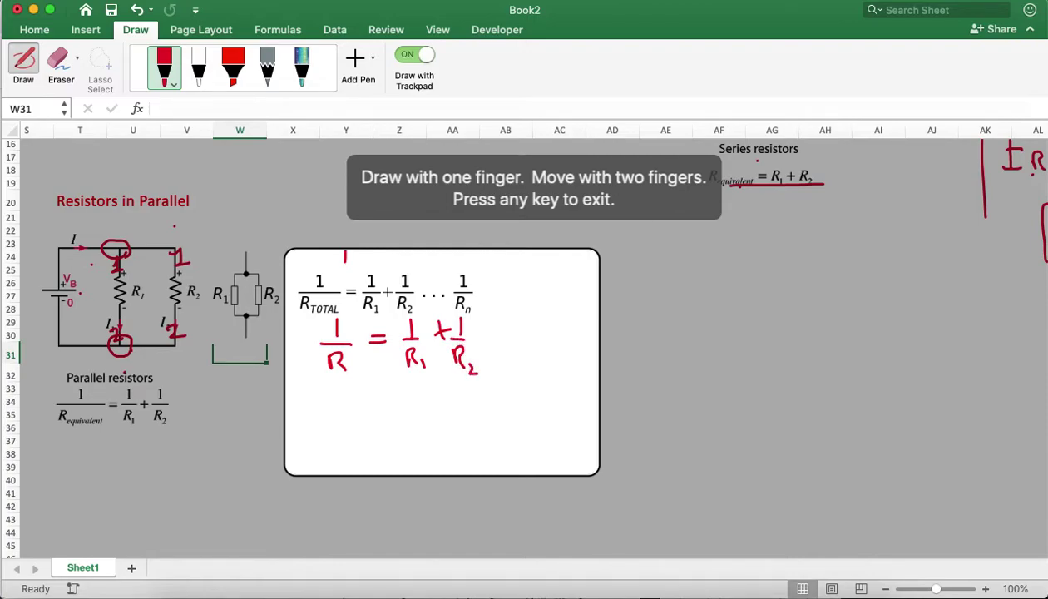
Step: Handwrite "V = constant" in red ink in the blank area beside the parallel resistance formula
{"action": "scroll", "coordinate": [441, 361], "scroll_direction": "right", "scroll_amount": 5}
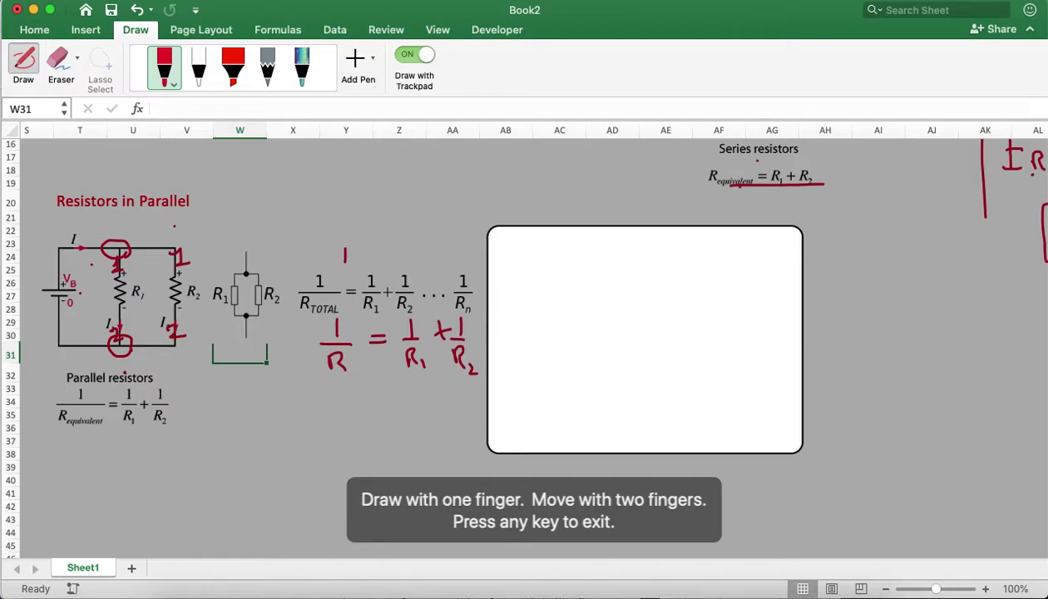
{"action": "mouse_move", "coordinate": [563, 232]}
{"action": "left_mouse_down"}
{"action": "mouse_move", "coordinate": [569, 247]}
{"action": "mouse_move", "coordinate": [575, 233]}
{"action": "mouse_move", "coordinate": [617, 253]}
{"action": "left_mouse_up"}
{"action": "left_click", "coordinate": [611, 239]}
{"action": "left_click_drag", "start_coordinate": [624, 246], "coordinate": [624, 246]}
{"action": "left_click_drag", "start_coordinate": [631, 244], "coordinate": [643, 253]}
{"action": "left_click_drag", "start_coordinate": [658, 244], "coordinate": [651, 254]}
{"action": "left_click_drag", "start_coordinate": [664, 234], "coordinate": [668, 254]}
{"action": "left_click_drag", "start_coordinate": [659, 242], "coordinate": [675, 240]}
{"action": "left_click_drag", "start_coordinate": [682, 243], "coordinate": [686, 251]}
{"action": "left_click_drag", "start_coordinate": [689, 244], "coordinate": [700, 252]}
{"action": "mouse_move", "coordinate": [708, 234]}
{"action": "left_mouse_down"}
{"action": "mouse_move", "coordinate": [710, 255]}
{"action": "mouse_move", "coordinate": [716, 241]}
{"action": "left_mouse_up"}
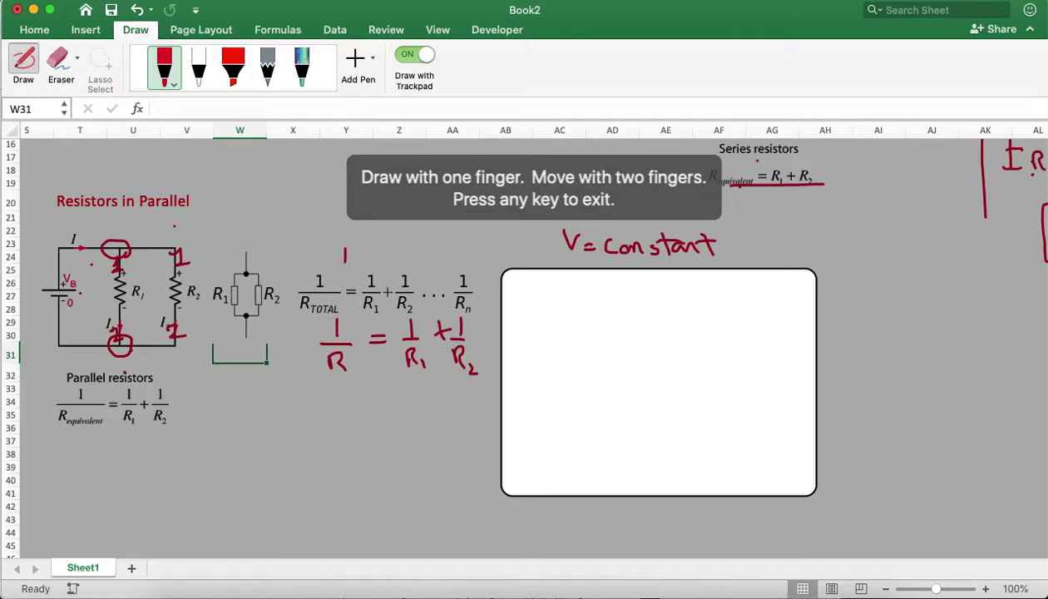
{"action": "mouse_move", "coordinate": [556, 273]}
{"action": "left_mouse_down"}
{"action": "mouse_move", "coordinate": [562, 287]}
{"action": "mouse_move", "coordinate": [570, 273]}
{"action": "left_mouse_up"}
{"action": "left_click_drag", "start_coordinate": [574, 279], "coordinate": [584, 284]}
{"action": "left_click_drag", "start_coordinate": [593, 273], "coordinate": [601, 285]}
{"action": "mouse_move", "coordinate": [619, 275]}
{"action": "left_mouse_down"}
{"action": "mouse_move", "coordinate": [609, 291]}
{"action": "mouse_move", "coordinate": [623, 299]}
{"action": "left_mouse_up"}
{"action": "key", "text": "Escape"}
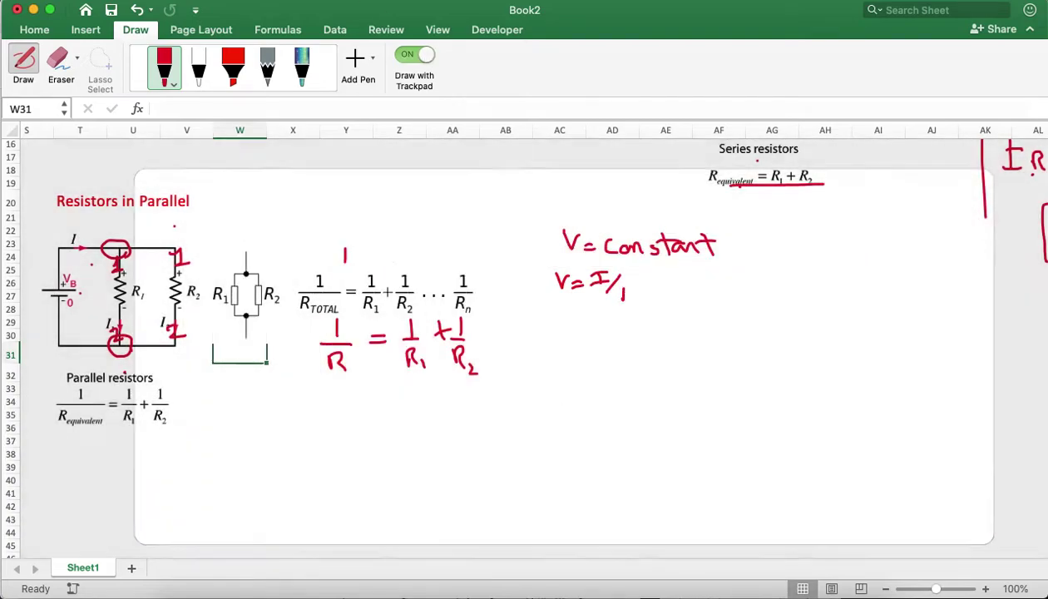
{"action": "left_click", "coordinate": [59, 58]}
{"action": "mouse_move", "coordinate": [576, 291]}
{"action": "left_mouse_down"}
{"action": "mouse_move", "coordinate": [588, 277]}
{"action": "mouse_move", "coordinate": [631, 295]}
{"action": "left_mouse_up"}
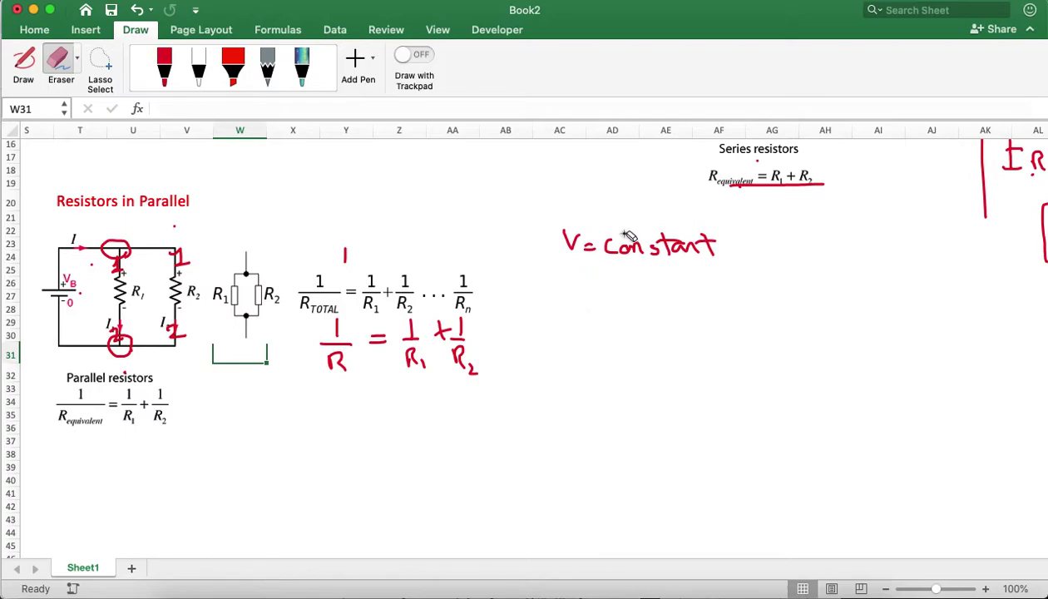
Step: Handwrite "V = IR" and "I = V/R" in red ink on two lines below "V = constant"
{"action": "left_click", "coordinate": [410, 55]}
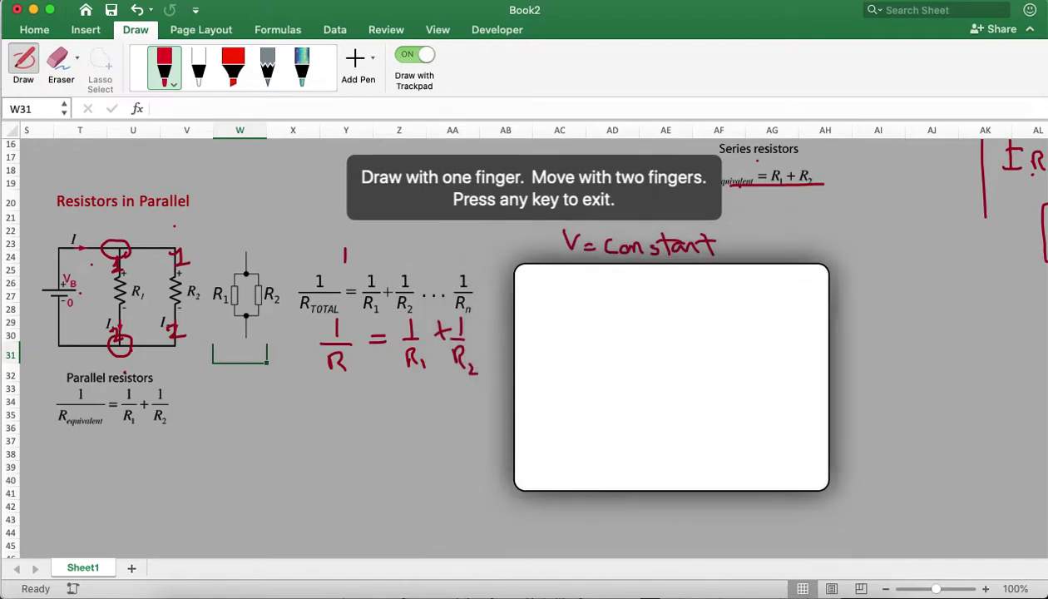
{"action": "left_click_drag", "start_coordinate": [585, 267], "coordinate": [619, 272]}
{"action": "left_click_drag", "start_coordinate": [608, 278], "coordinate": [637, 279]}
{"action": "left_click_drag", "start_coordinate": [650, 269], "coordinate": [653, 276]}
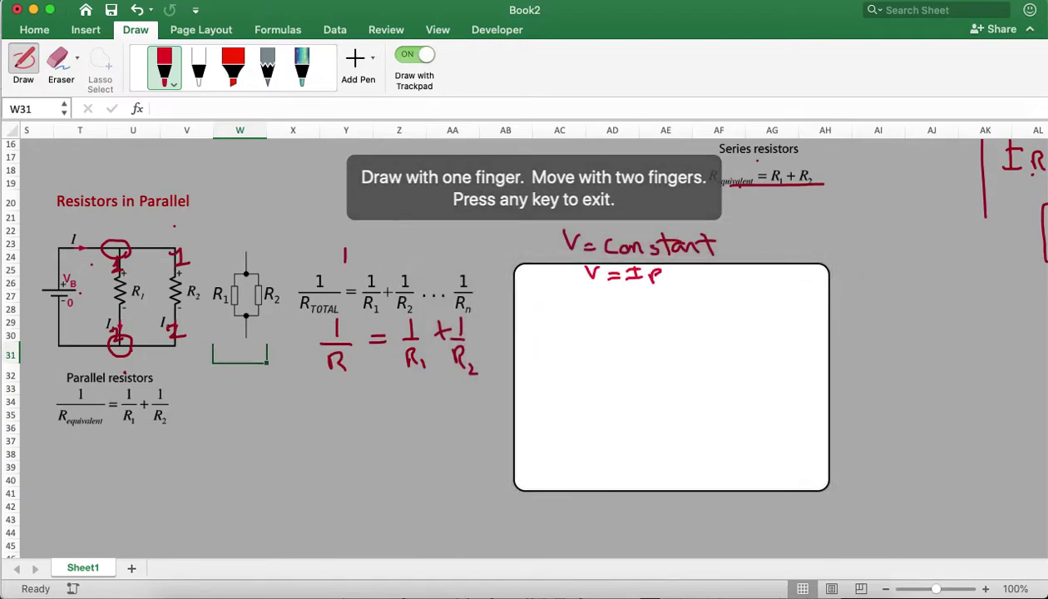
{"action": "mouse_move", "coordinate": [557, 283]}
{"action": "left_mouse_down"}
{"action": "mouse_move", "coordinate": [557, 303]}
{"action": "mouse_move", "coordinate": [568, 285]}
{"action": "mouse_move", "coordinate": [572, 302]}
{"action": "left_mouse_up"}
{"action": "left_click_drag", "start_coordinate": [579, 292], "coordinate": [593, 296]}
{"action": "mouse_move", "coordinate": [598, 285]}
{"action": "left_mouse_down"}
{"action": "mouse_move", "coordinate": [612, 283]}
{"action": "mouse_move", "coordinate": [630, 310]}
{"action": "left_mouse_up"}
{"action": "left_click_drag", "start_coordinate": [630, 298], "coordinate": [638, 308]}
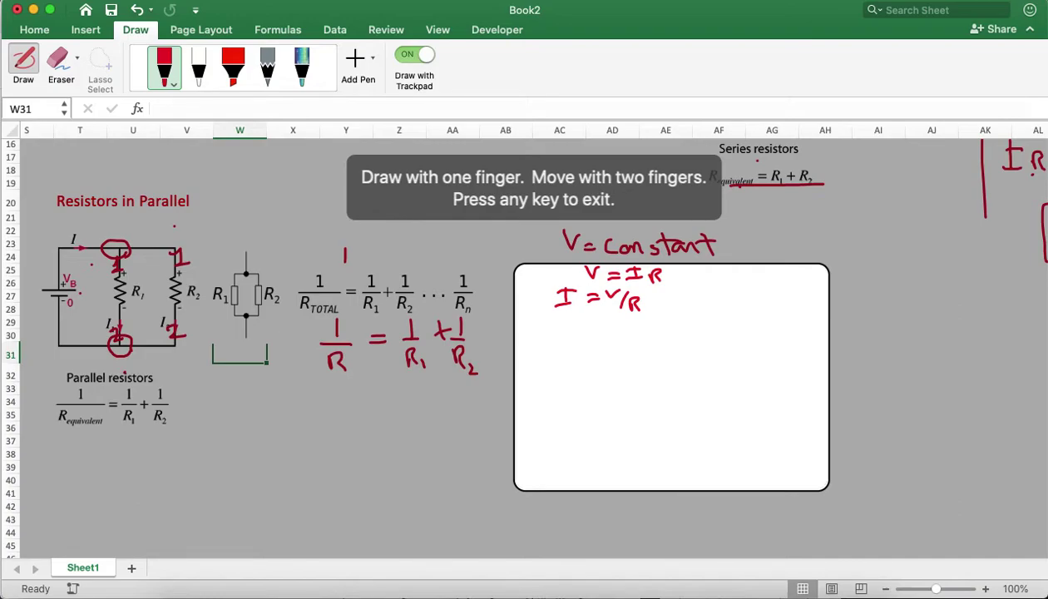
Step: Handwrite the first branch current "I1 = V/R1" in red ink below "I = V/R"
{"action": "mouse_move", "coordinate": [538, 342]}
{"action": "left_mouse_down"}
{"action": "mouse_move", "coordinate": [539, 360]}
{"action": "mouse_move", "coordinate": [549, 341]}
{"action": "mouse_move", "coordinate": [549, 358]}
{"action": "left_mouse_up"}
{"action": "mouse_move", "coordinate": [551, 349]}
{"action": "left_mouse_down"}
{"action": "mouse_move", "coordinate": [550, 363]}
{"action": "mouse_move", "coordinate": [575, 341]}
{"action": "left_mouse_up"}
{"action": "left_click_drag", "start_coordinate": [565, 349], "coordinate": [578, 349]}
{"action": "mouse_move", "coordinate": [586, 334]}
{"action": "left_mouse_down"}
{"action": "mouse_move", "coordinate": [601, 334]}
{"action": "mouse_move", "coordinate": [604, 347]}
{"action": "left_mouse_up"}
{"action": "left_click_drag", "start_coordinate": [590, 351], "coordinate": [597, 366]}
{"action": "left_click_drag", "start_coordinate": [600, 359], "coordinate": [602, 373]}
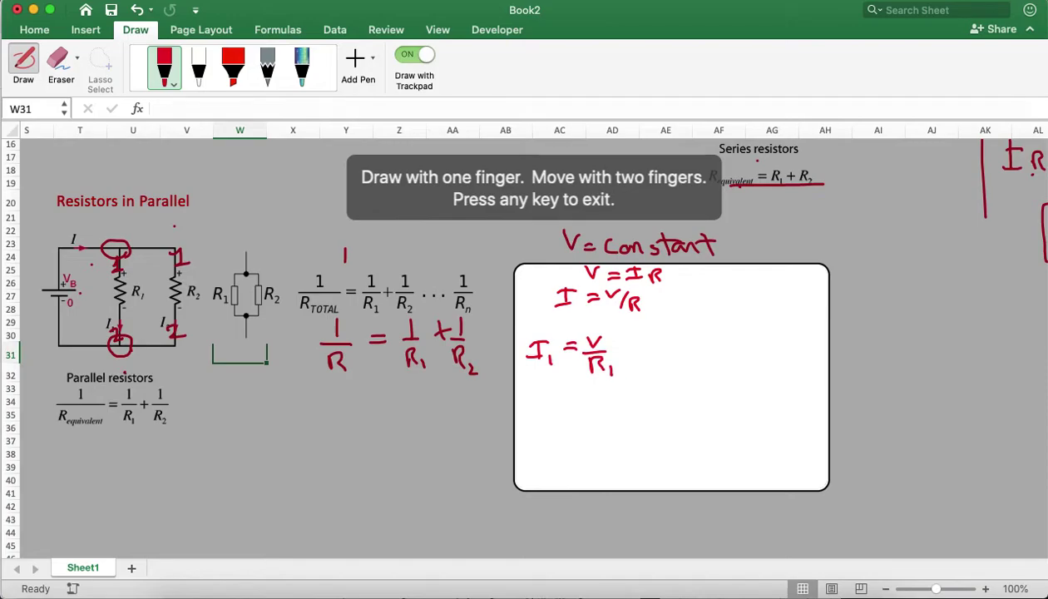
Step: Handwrite the second branch current "I2 = V/R2" in red ink beside the I1 equation, separated by a comma
{"action": "left_click_drag", "start_coordinate": [668, 341], "coordinate": [690, 339]}
{"action": "mouse_move", "coordinate": [680, 340]}
{"action": "left_mouse_down"}
{"action": "mouse_move", "coordinate": [679, 358]}
{"action": "mouse_move", "coordinate": [699, 363]}
{"action": "mouse_move", "coordinate": [717, 339]}
{"action": "left_mouse_up"}
{"action": "left_click_drag", "start_coordinate": [705, 347], "coordinate": [718, 346]}
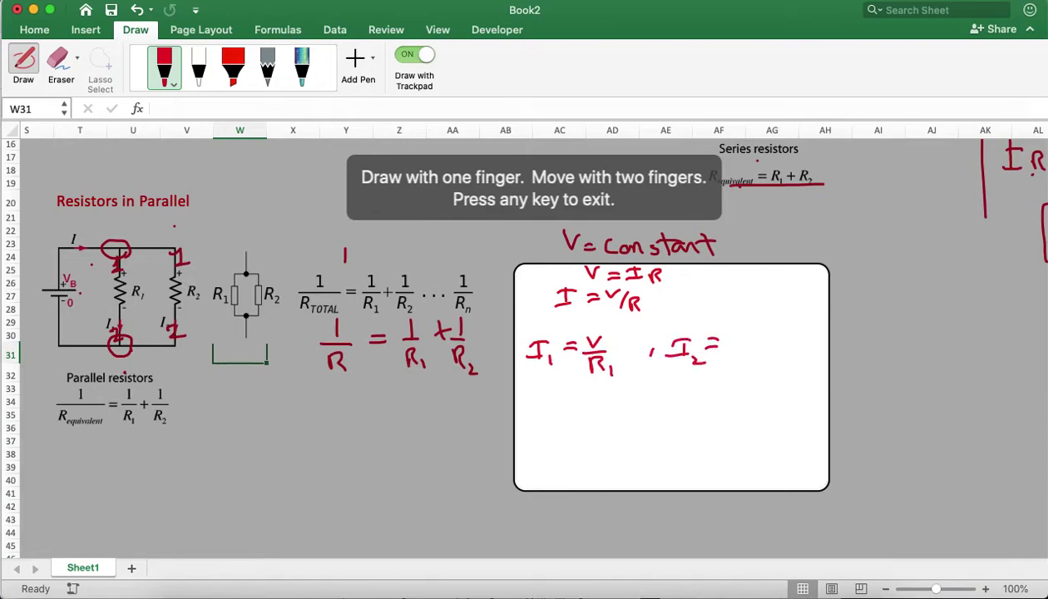
{"action": "mouse_move", "coordinate": [733, 323]}
{"action": "left_mouse_down"}
{"action": "mouse_move", "coordinate": [742, 336]}
{"action": "mouse_move", "coordinate": [751, 321]}
{"action": "left_mouse_up"}
{"action": "mouse_move", "coordinate": [732, 342]}
{"action": "left_mouse_down"}
{"action": "mouse_move", "coordinate": [759, 341]}
{"action": "mouse_move", "coordinate": [740, 372]}
{"action": "mouse_move", "coordinate": [754, 371]}
{"action": "left_mouse_up"}
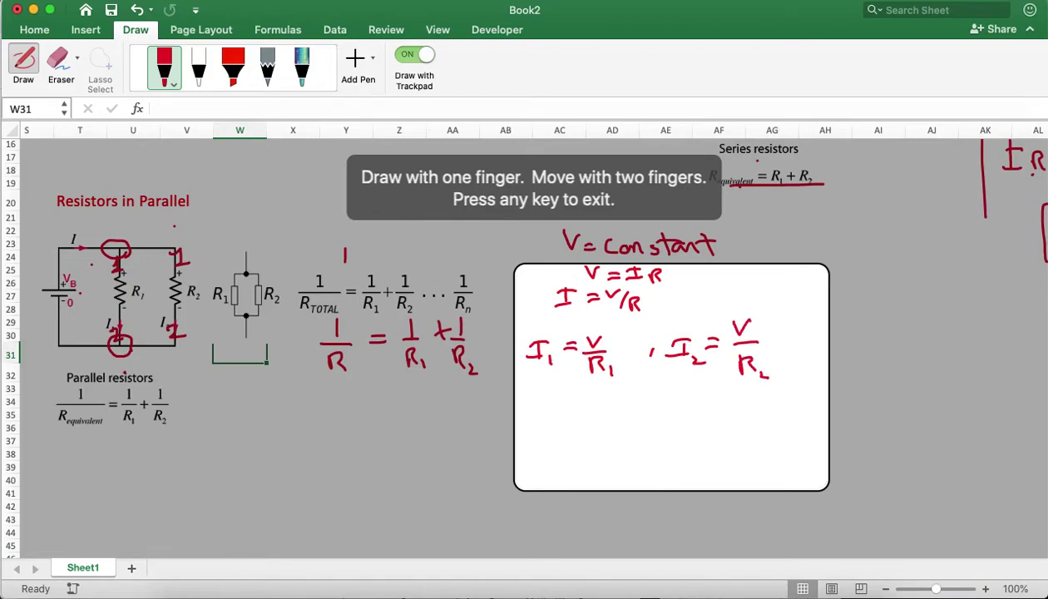
Step: Handwrite the total current equation "I = I1 + I2" in red ink below the branch currents
{"action": "mouse_move", "coordinate": [565, 387]}
{"action": "left_mouse_down"}
{"action": "mouse_move", "coordinate": [565, 403]}
{"action": "mouse_move", "coordinate": [575, 385]}
{"action": "left_mouse_up"}
{"action": "left_click_drag", "start_coordinate": [556, 405], "coordinate": [613, 391]}
{"action": "left_click_drag", "start_coordinate": [597, 399], "coordinate": [632, 389]}
{"action": "left_click_drag", "start_coordinate": [627, 391], "coordinate": [632, 401]}
{"action": "mouse_move", "coordinate": [642, 399]}
{"action": "left_mouse_down"}
{"action": "mouse_move", "coordinate": [643, 409]}
{"action": "mouse_move", "coordinate": [662, 396]}
{"action": "left_mouse_up"}
{"action": "mouse_move", "coordinate": [655, 391]}
{"action": "left_mouse_down"}
{"action": "mouse_move", "coordinate": [656, 405]}
{"action": "mouse_move", "coordinate": [669, 406]}
{"action": "mouse_move", "coordinate": [677, 391]}
{"action": "left_mouse_up"}
{"action": "left_click_drag", "start_coordinate": [663, 406], "coordinate": [699, 406]}
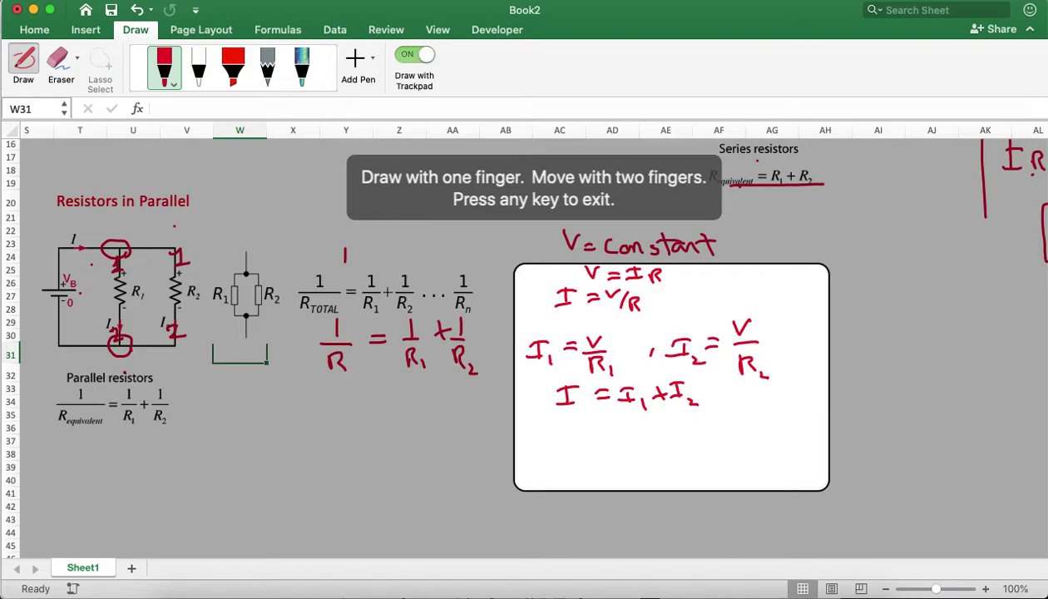
Step: Handwrite the substituted equation "V/R = V/R1 + V/R2" in red ink below "I = I1 + I2"
{"action": "left_click_drag", "start_coordinate": [551, 426], "coordinate": [569, 425]}
{"action": "mouse_move", "coordinate": [545, 448]}
{"action": "left_mouse_down"}
{"action": "mouse_move", "coordinate": [574, 442]}
{"action": "mouse_move", "coordinate": [558, 476]}
{"action": "left_mouse_up"}
{"action": "left_click_drag", "start_coordinate": [554, 457], "coordinate": [573, 470]}
{"action": "left_click_drag", "start_coordinate": [601, 431], "coordinate": [613, 430]}
{"action": "mouse_move", "coordinate": [602, 438]}
{"action": "left_mouse_down"}
{"action": "mouse_move", "coordinate": [642, 423]}
{"action": "mouse_move", "coordinate": [645, 440]}
{"action": "left_mouse_up"}
{"action": "mouse_move", "coordinate": [629, 450]}
{"action": "left_mouse_down"}
{"action": "mouse_move", "coordinate": [630, 462]}
{"action": "mouse_move", "coordinate": [640, 460]}
{"action": "left_mouse_up"}
{"action": "mouse_move", "coordinate": [662, 435]}
{"action": "left_mouse_down"}
{"action": "mouse_move", "coordinate": [677, 434]}
{"action": "mouse_move", "coordinate": [670, 443]}
{"action": "mouse_move", "coordinate": [705, 419]}
{"action": "left_mouse_up"}
{"action": "mouse_move", "coordinate": [684, 439]}
{"action": "left_mouse_down"}
{"action": "mouse_move", "coordinate": [709, 436]}
{"action": "mouse_move", "coordinate": [687, 459]}
{"action": "left_mouse_up"}
{"action": "left_click_drag", "start_coordinate": [687, 442], "coordinate": [698, 456]}
{"action": "left_click_drag", "start_coordinate": [703, 451], "coordinate": [716, 462]}
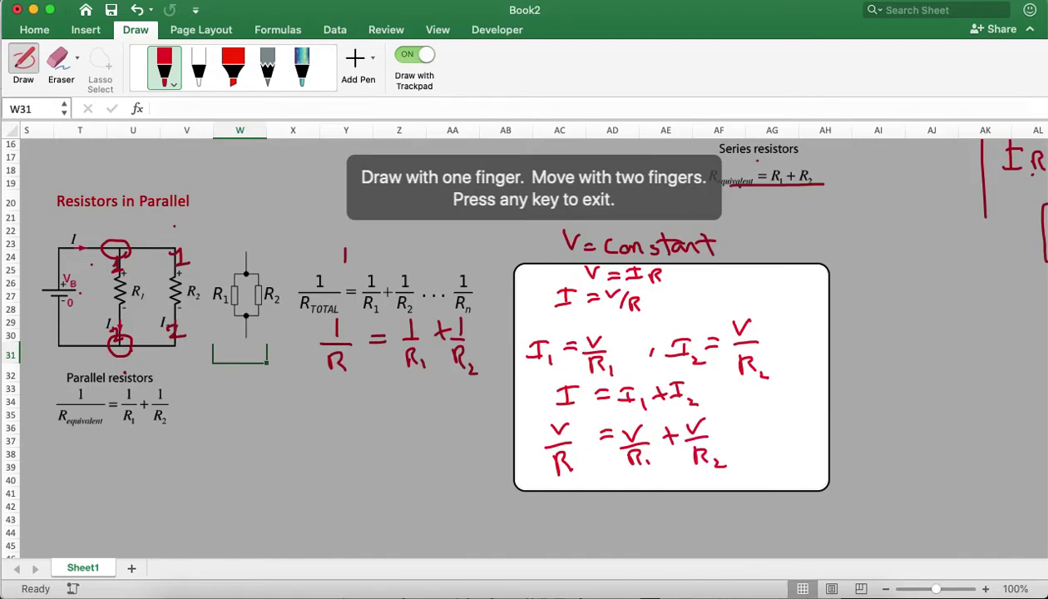
Step: Handwrite "1/R = 1/R1 + 1/R2" in red ink at the end of the parallel derivation, box it and stop drawing
{"action": "left_click_drag", "start_coordinate": [665, 265], "coordinate": [662, 330]}
{"action": "mouse_move", "coordinate": [668, 443]}
{"action": "left_mouse_down"}
{"action": "mouse_move", "coordinate": [661, 475]}
{"action": "mouse_move", "coordinate": [657, 438]}
{"action": "left_mouse_up"}
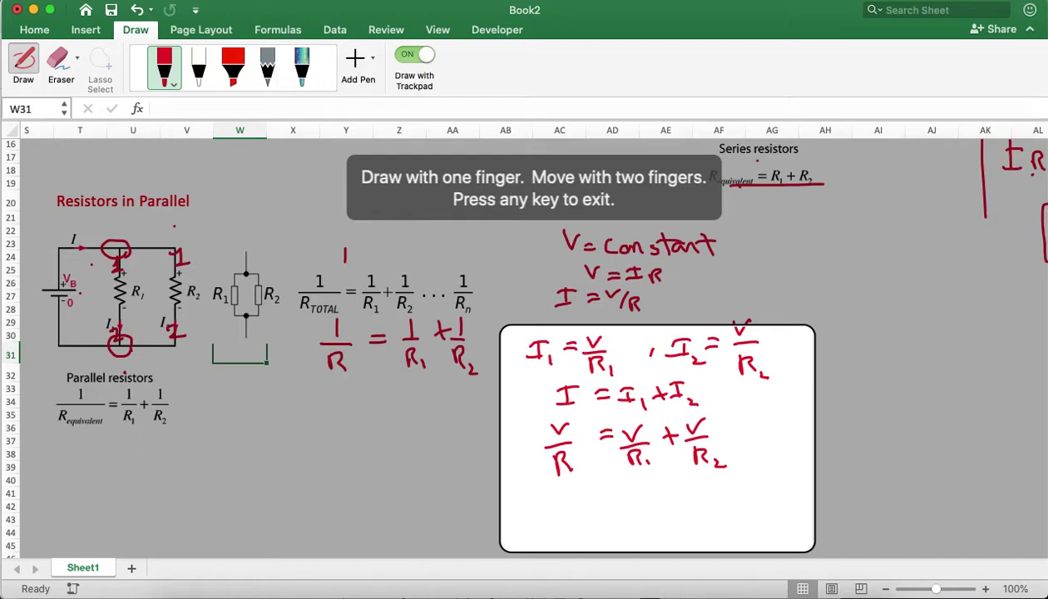
{"action": "mouse_move", "coordinate": [546, 481]}
{"action": "left_mouse_down"}
{"action": "mouse_move", "coordinate": [562, 503]}
{"action": "mouse_move", "coordinate": [543, 528]}
{"action": "mouse_move", "coordinate": [563, 527]}
{"action": "mouse_move", "coordinate": [600, 500]}
{"action": "left_mouse_up"}
{"action": "mouse_move", "coordinate": [618, 479]}
{"action": "left_mouse_down"}
{"action": "mouse_move", "coordinate": [620, 499]}
{"action": "mouse_move", "coordinate": [638, 503]}
{"action": "left_mouse_up"}
{"action": "mouse_move", "coordinate": [613, 509]}
{"action": "left_mouse_down"}
{"action": "mouse_move", "coordinate": [614, 525]}
{"action": "mouse_move", "coordinate": [631, 524]}
{"action": "left_mouse_up"}
{"action": "mouse_move", "coordinate": [642, 499]}
{"action": "left_mouse_down"}
{"action": "mouse_move", "coordinate": [657, 498]}
{"action": "mouse_move", "coordinate": [648, 509]}
{"action": "left_mouse_up"}
{"action": "left_click_drag", "start_coordinate": [676, 475], "coordinate": [676, 492]}
{"action": "mouse_move", "coordinate": [667, 494]}
{"action": "left_mouse_down"}
{"action": "mouse_move", "coordinate": [691, 493]}
{"action": "mouse_move", "coordinate": [676, 514]}
{"action": "mouse_move", "coordinate": [703, 517]}
{"action": "left_mouse_up"}
{"action": "left_click", "coordinate": [694, 511]}
{"action": "mouse_move", "coordinate": [531, 543]}
{"action": "left_mouse_down"}
{"action": "mouse_move", "coordinate": [723, 530]}
{"action": "mouse_move", "coordinate": [720, 479]}
{"action": "mouse_move", "coordinate": [672, 462]}
{"action": "mouse_move", "coordinate": [517, 483]}
{"action": "mouse_move", "coordinate": [533, 549]}
{"action": "left_mouse_up"}
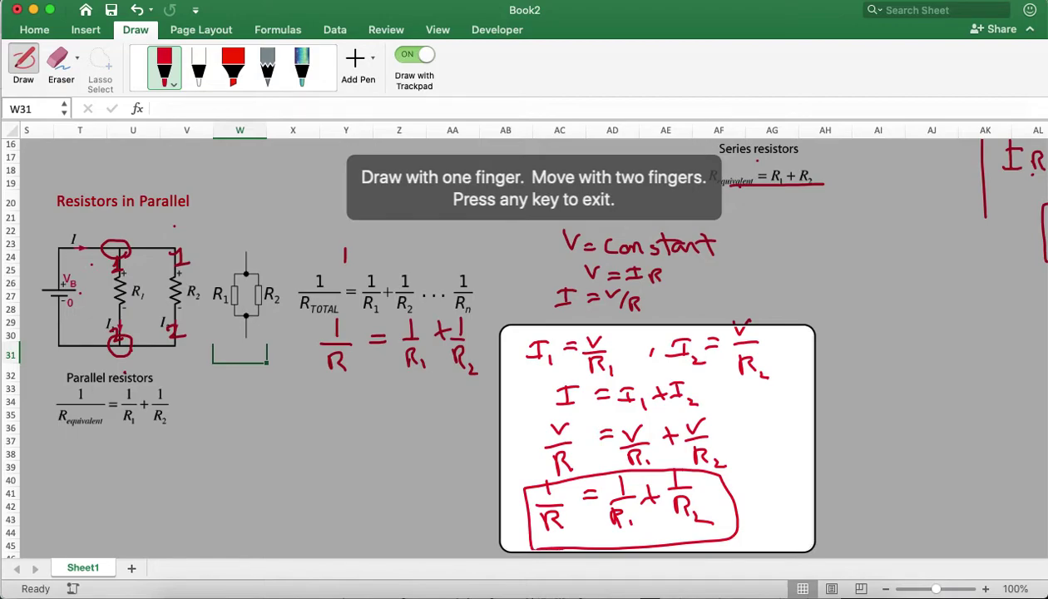
{"action": "key", "text": "Escape"}
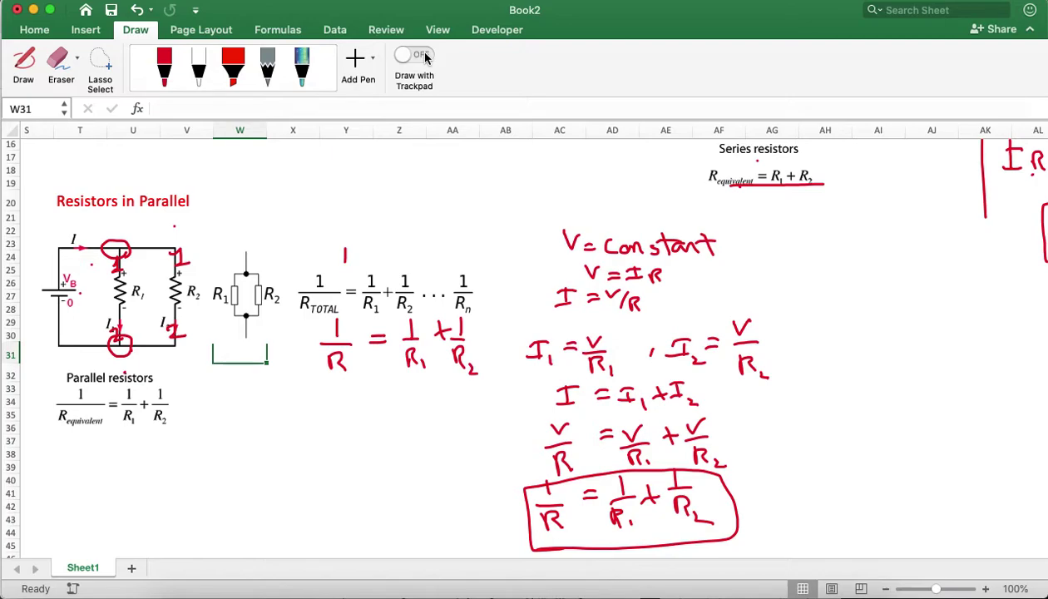
Step: Review the completed series and parallel resistance derivations and their circuit diagrams on the sheet
{"action": "scroll", "coordinate": [826, 257], "scroll_direction": "right", "scroll_amount": 8}
{"action": "scroll", "coordinate": [827, 257], "scroll_direction": "up", "scroll_amount": 3}
{"action": "scroll", "coordinate": [832, 261], "scroll_direction": "up", "scroll_amount": 3}
{"action": "scroll", "coordinate": [832, 260], "scroll_direction": "right", "scroll_amount": 1}
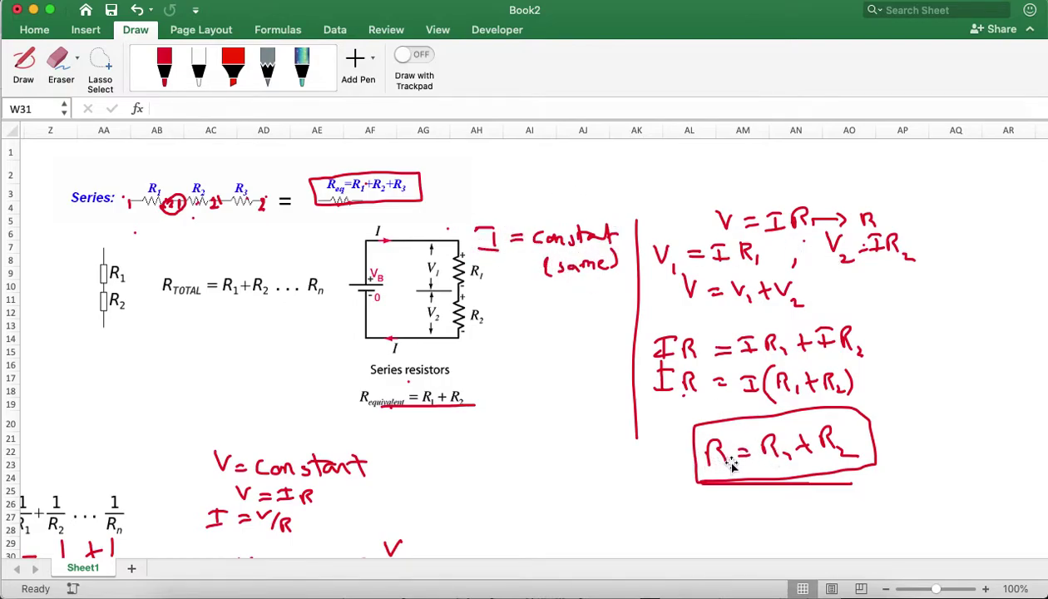
{"action": "scroll", "coordinate": [583, 492], "scroll_direction": "down", "scroll_amount": 1}
{"action": "scroll", "coordinate": [582, 493], "scroll_direction": "left", "scroll_amount": 1}
{"action": "scroll", "coordinate": [583, 492], "scroll_direction": "down", "scroll_amount": 5}
{"action": "scroll", "coordinate": [582, 492], "scroll_direction": "left", "scroll_amount": 5}
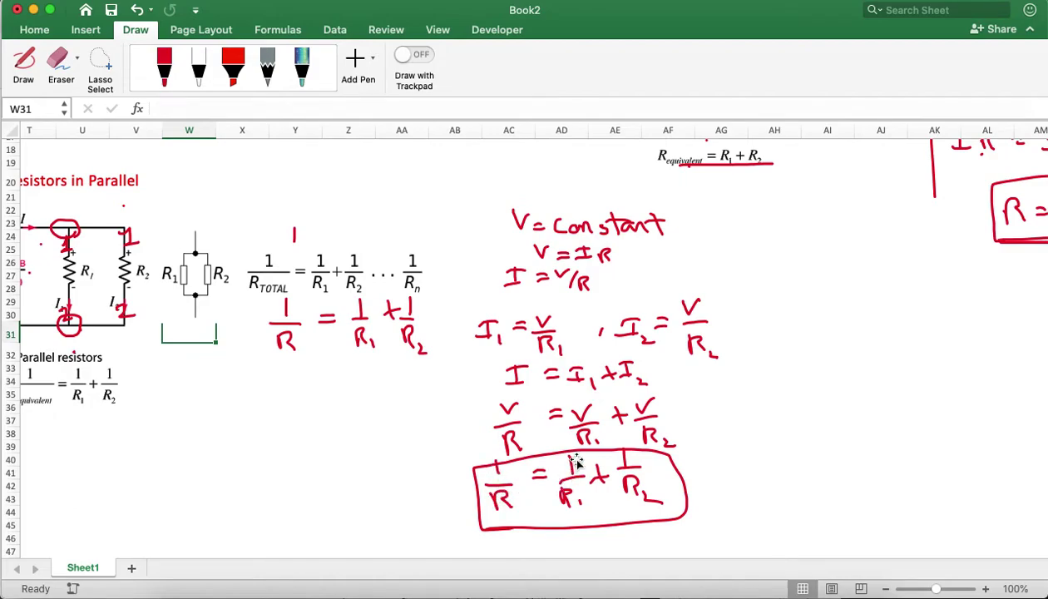
{"action": "scroll", "coordinate": [748, 461], "scroll_direction": "up", "scroll_amount": 3}
{"action": "scroll", "coordinate": [749, 462], "scroll_direction": "left", "scroll_amount": 2}
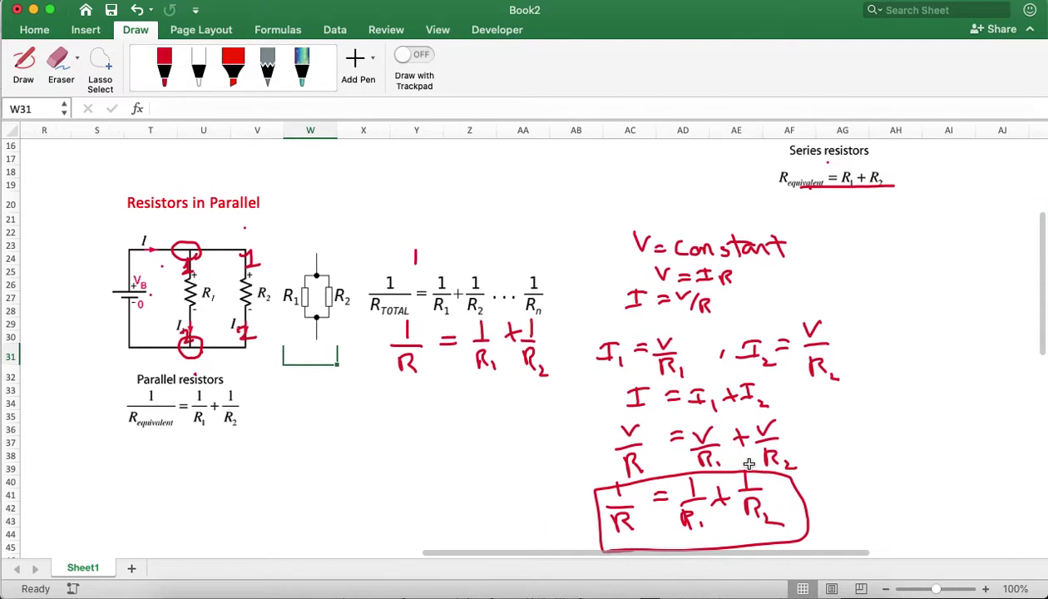
{"action": "scroll", "coordinate": [749, 463], "scroll_direction": "up", "scroll_amount": 10}
{"action": "scroll", "coordinate": [749, 463], "scroll_direction": "right", "scroll_amount": 1}
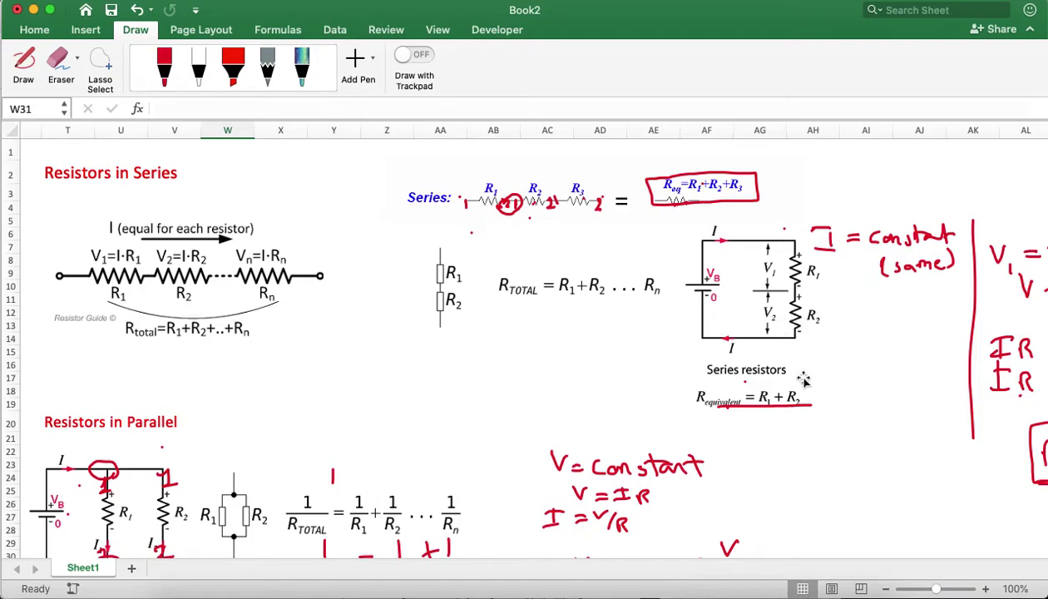
{"action": "scroll", "coordinate": [795, 375], "scroll_direction": "down", "scroll_amount": 4}
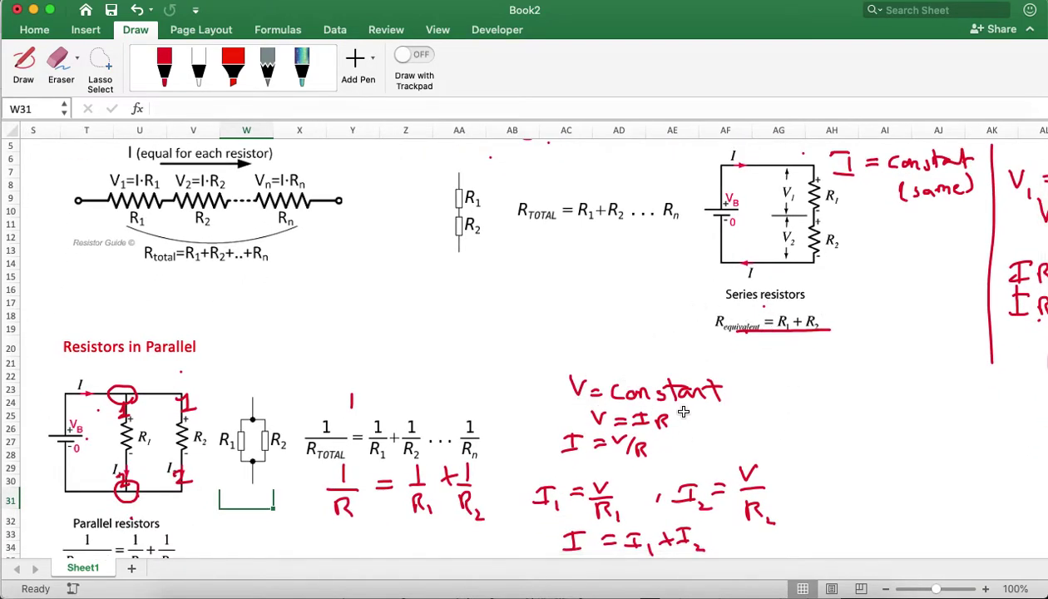
Step: Switch to the Tinkercad dashboard in Google Chrome and create a new circuit
{"action": "left_click", "coordinate": [649, 585]}
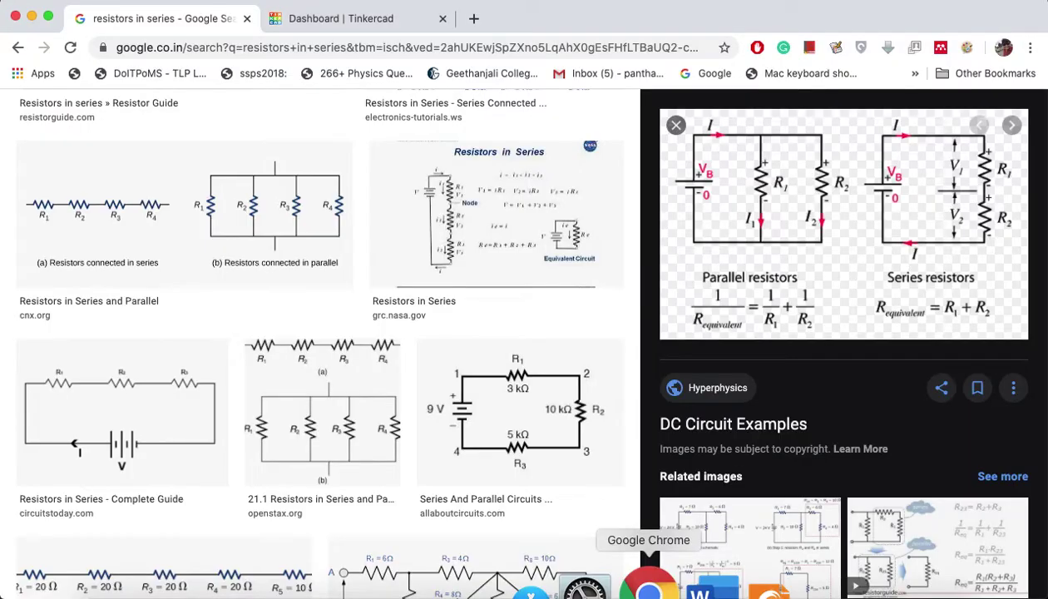
{"action": "left_click", "coordinate": [351, 17]}
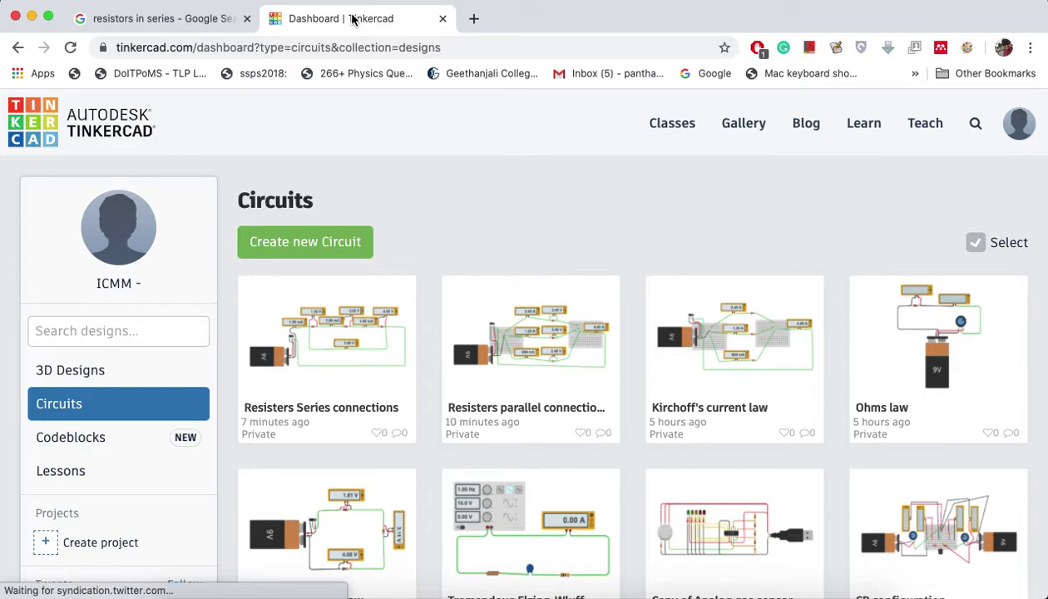
{"action": "left_click", "coordinate": [305, 249]}
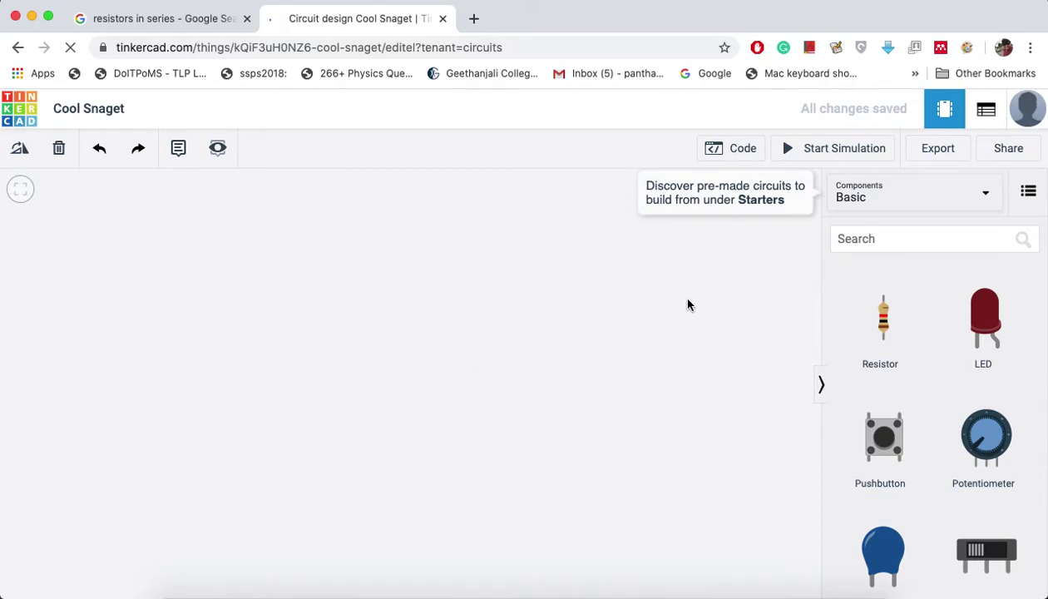
Step: Search the components for "batt" and place a 9V Battery at the lower left of the workspace
{"action": "left_click", "coordinate": [899, 240]}
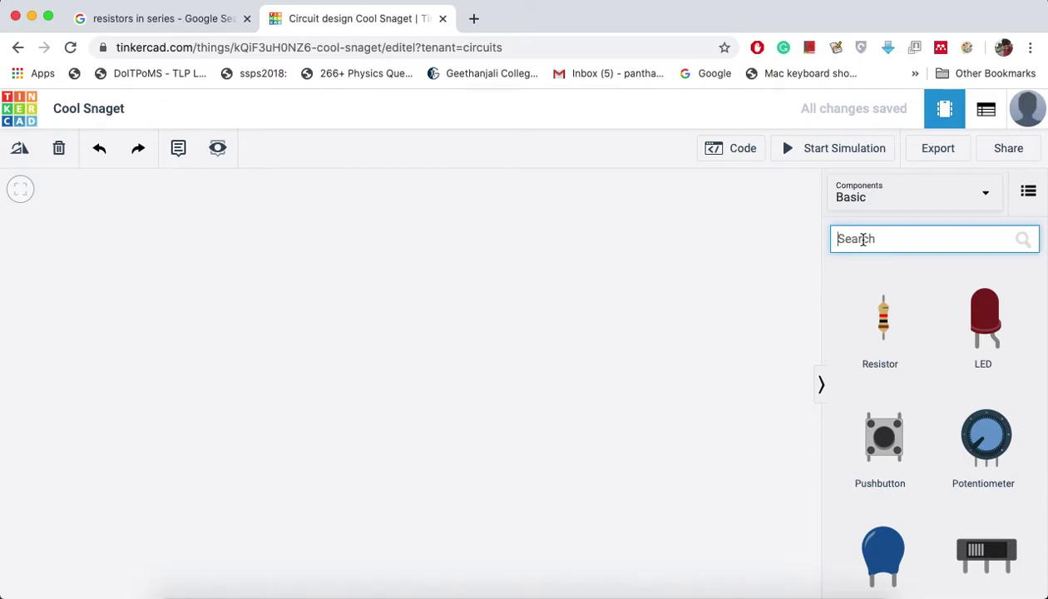
{"action": "type", "text": "batt"}
{"action": "left_click", "coordinate": [695, 304]}
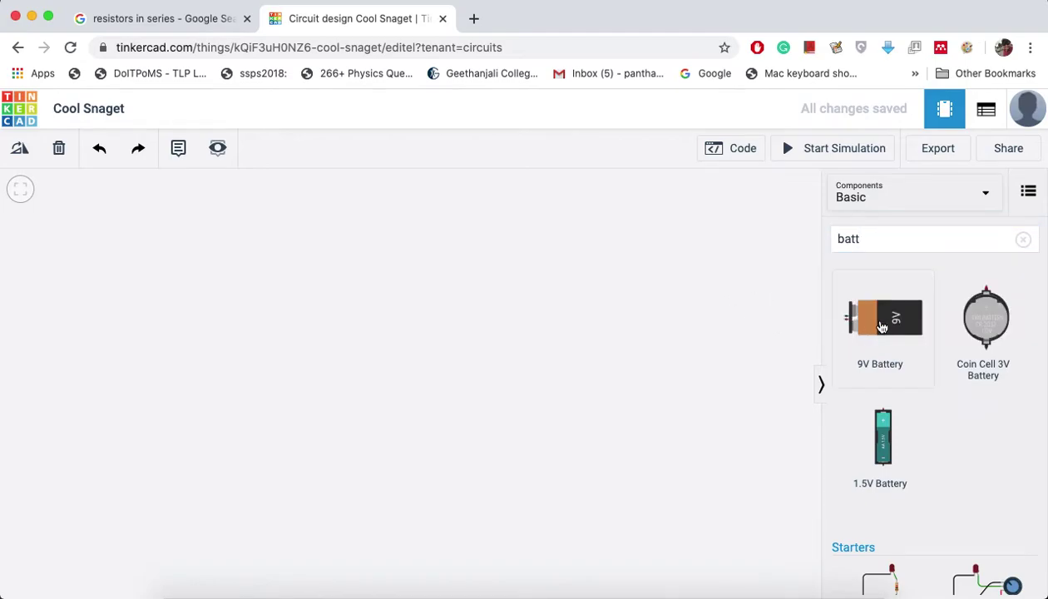
{"action": "left_click_drag", "start_coordinate": [887, 325], "coordinate": [79, 425]}
Step: Rotate the 9V battery 180 degrees so its terminals face right, then shift it right and deselect it
{"action": "left_click", "coordinate": [18, 158]}
{"action": "left_click", "coordinate": [19, 158]}
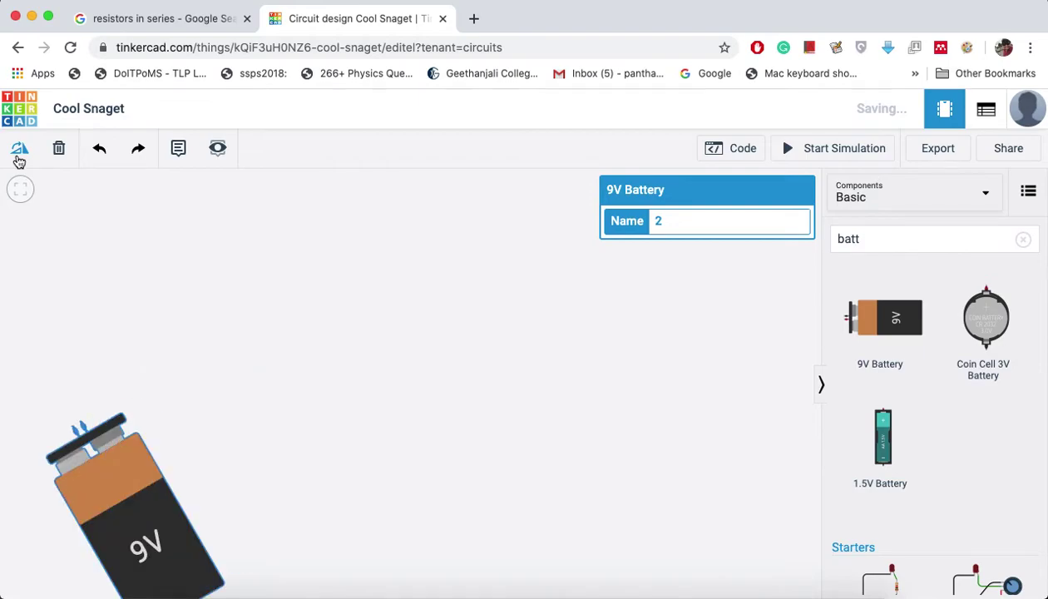
{"action": "left_click", "coordinate": [18, 158]}
{"action": "left_click", "coordinate": [18, 158]}
{"action": "left_click", "coordinate": [19, 158]}
{"action": "left_click", "coordinate": [18, 158]}
{"action": "left_click_drag", "start_coordinate": [28, 449], "coordinate": [117, 441]}
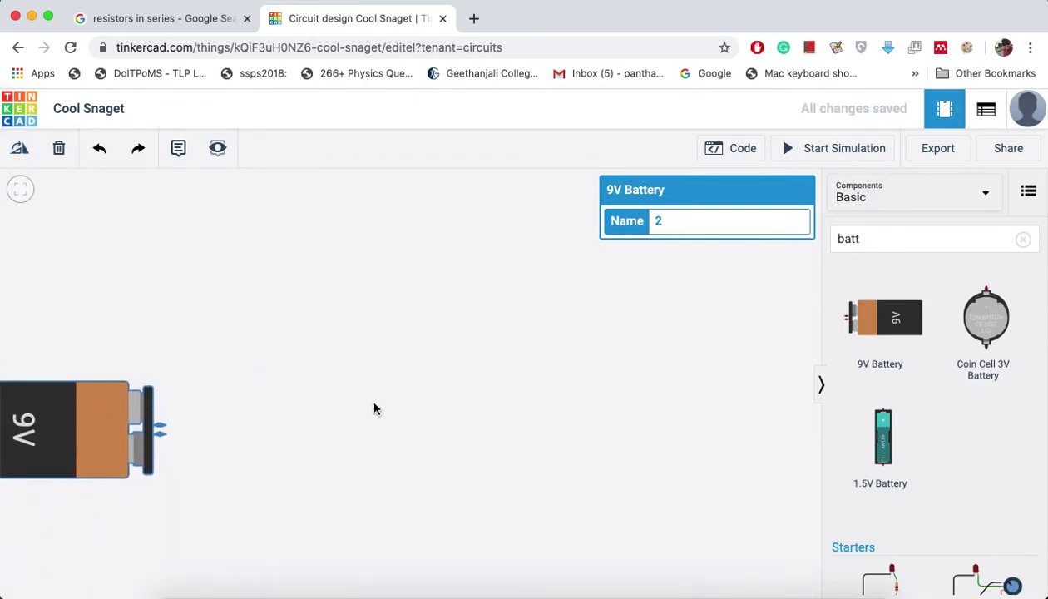
{"action": "left_click", "coordinate": [334, 421]}
Step: Search the components for "resi", place a resistor above and to the right of the battery, and paste a copy beside it
{"action": "double_click", "coordinate": [890, 242]}
{"action": "type", "text": "resi"}
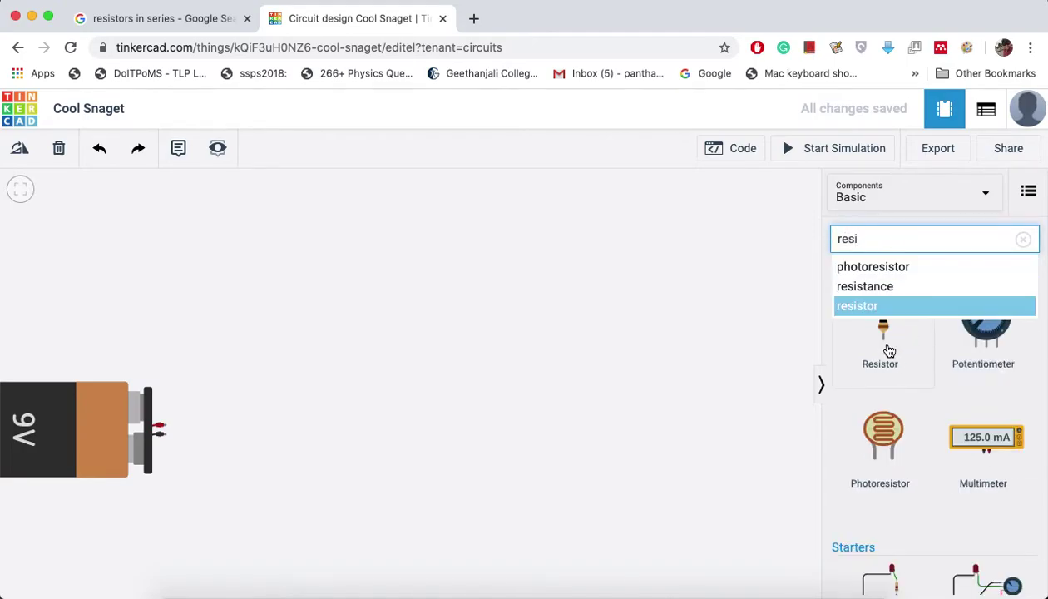
{"action": "left_click_drag", "start_coordinate": [885, 341], "coordinate": [267, 302]}
{"action": "left_click", "coordinate": [318, 309]}
{"action": "left_click", "coordinate": [267, 301]}
{"action": "key", "text": "super+c"}
{"action": "key", "text": "super+v"}
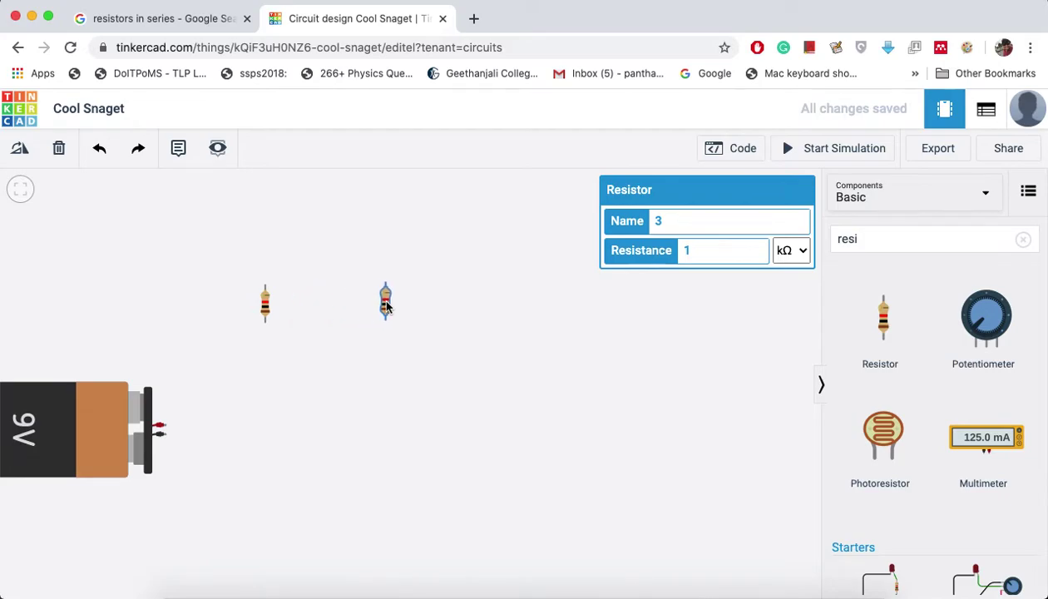
Step: Paste a third resistor to the right of the other two and space all three out in a row
{"action": "left_click", "coordinate": [391, 306]}
{"action": "key", "text": "super+v"}
{"action": "left_click", "coordinate": [565, 304]}
{"action": "left_click_drag", "start_coordinate": [391, 305], "coordinate": [417, 305]}
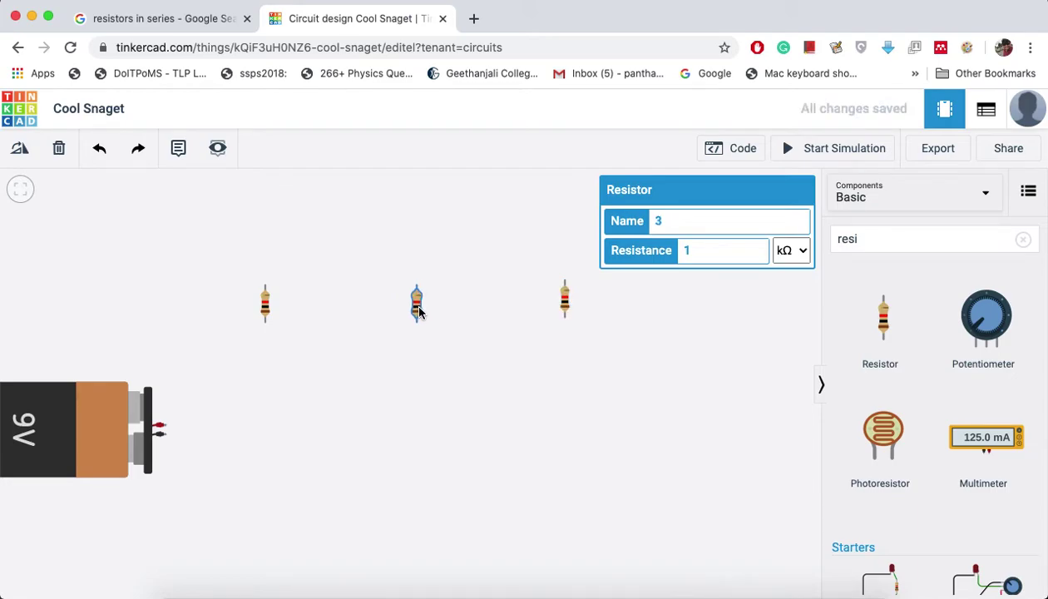
{"action": "left_click", "coordinate": [384, 349]}
{"action": "left_click_drag", "start_coordinate": [566, 299], "coordinate": [582, 300]}
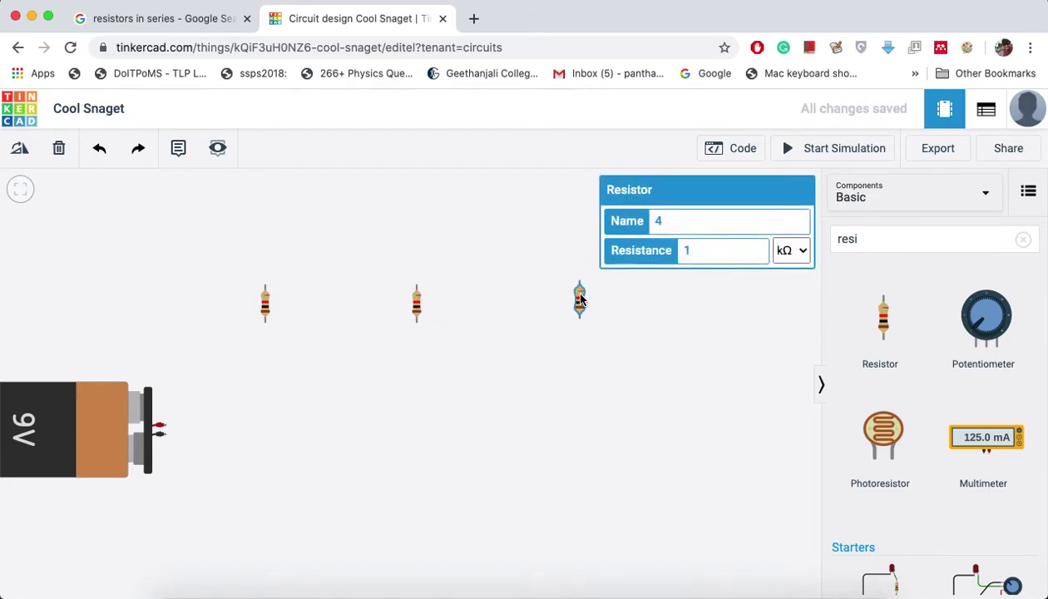
{"action": "left_click", "coordinate": [290, 338]}
Step: Rotate each of the three resistors so it lies horizontally, then deselect
{"action": "left_click", "coordinate": [264, 310]}
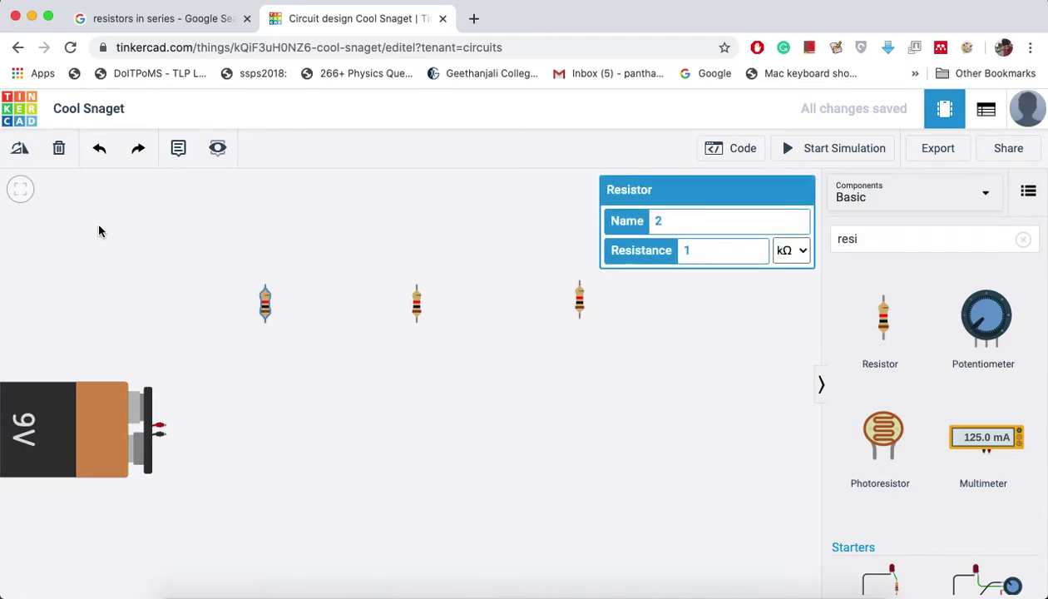
{"action": "left_click", "coordinate": [19, 154]}
{"action": "left_click", "coordinate": [19, 154]}
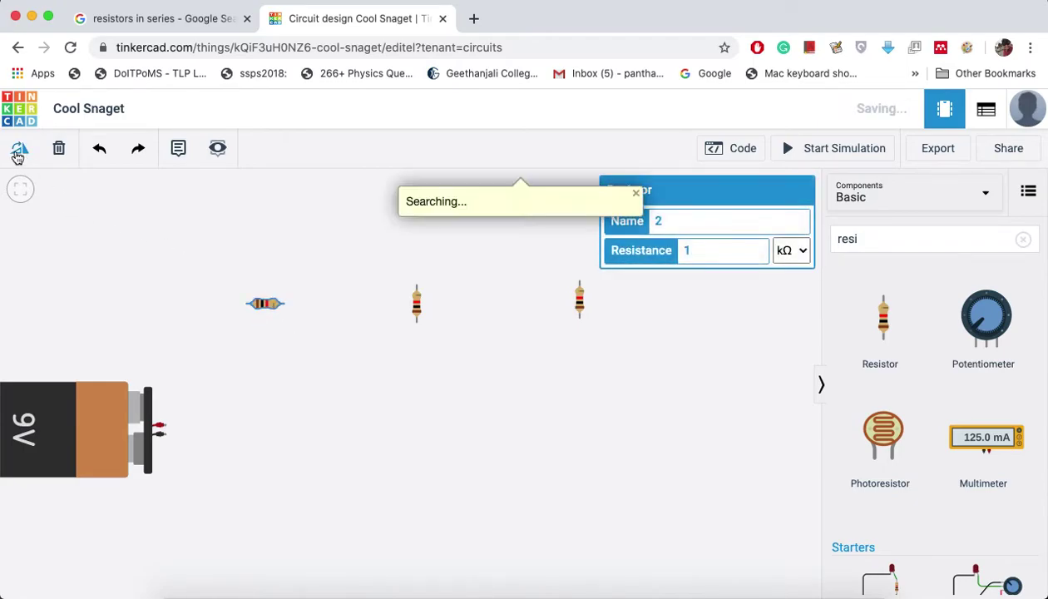
{"action": "left_click", "coordinate": [413, 302]}
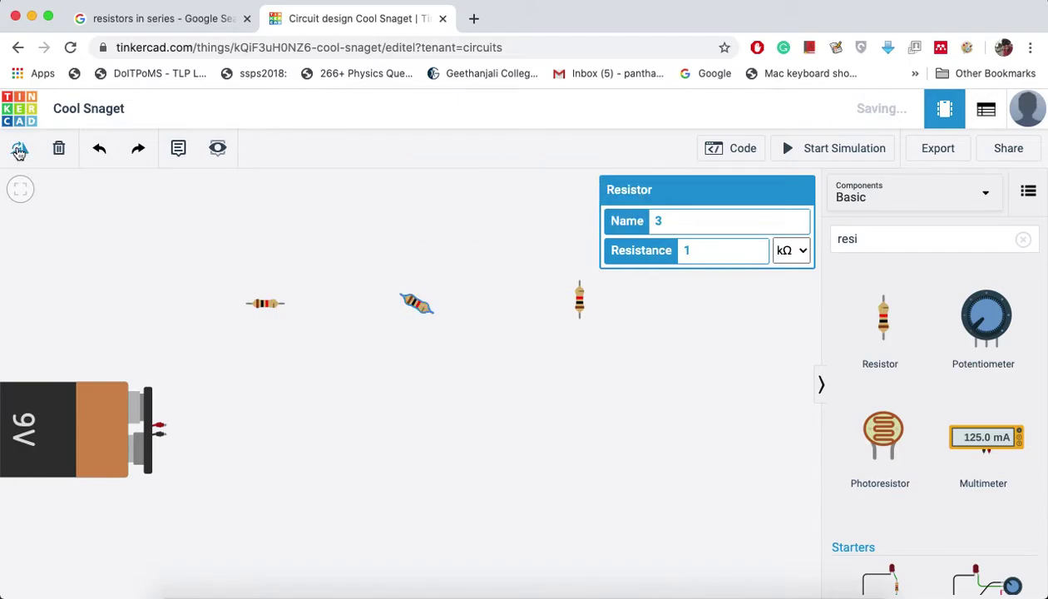
{"action": "left_click", "coordinate": [19, 152]}
{"action": "left_click", "coordinate": [19, 153]}
{"action": "left_click", "coordinate": [20, 152]}
{"action": "left_click", "coordinate": [19, 152]}
{"action": "left_click", "coordinate": [578, 297]}
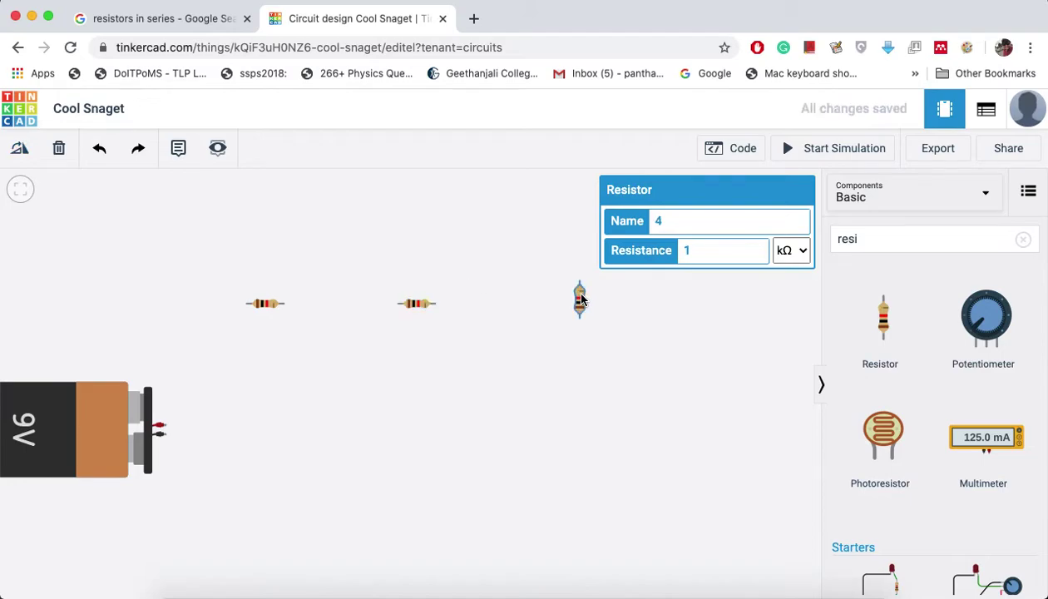
{"action": "left_click", "coordinate": [20, 152]}
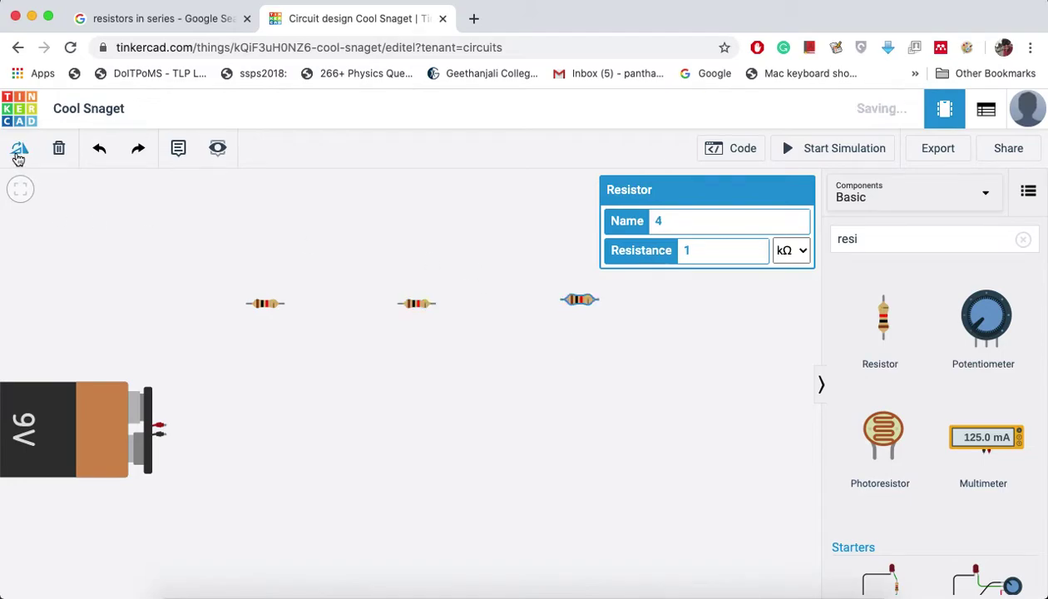
{"action": "left_click", "coordinate": [482, 361]}
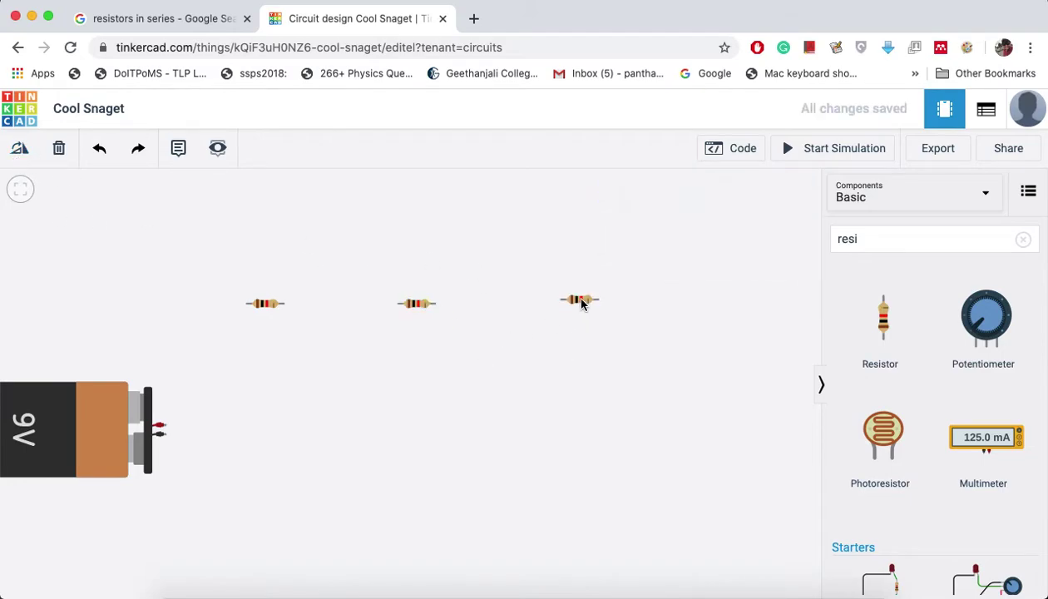
Step: Align the third resistor with the other two and check the resistance of each resistor
{"action": "left_click_drag", "start_coordinate": [580, 304], "coordinate": [571, 307]}
{"action": "left_click", "coordinate": [468, 391]}
{"action": "left_click", "coordinate": [268, 304]}
{"action": "left_click", "coordinate": [415, 304]}
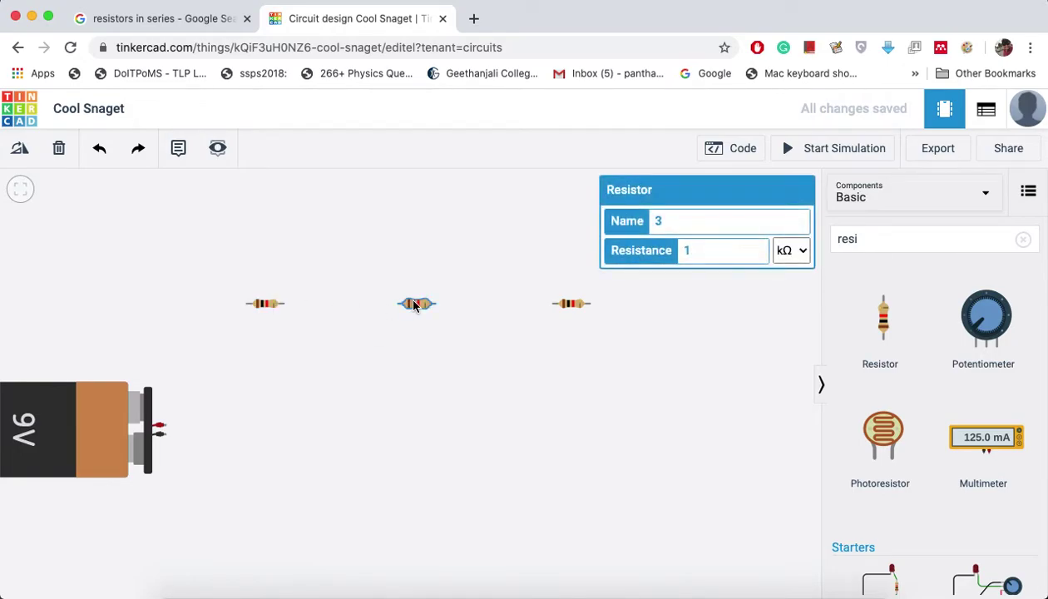
{"action": "left_click", "coordinate": [568, 304]}
{"action": "left_click", "coordinate": [381, 389]}
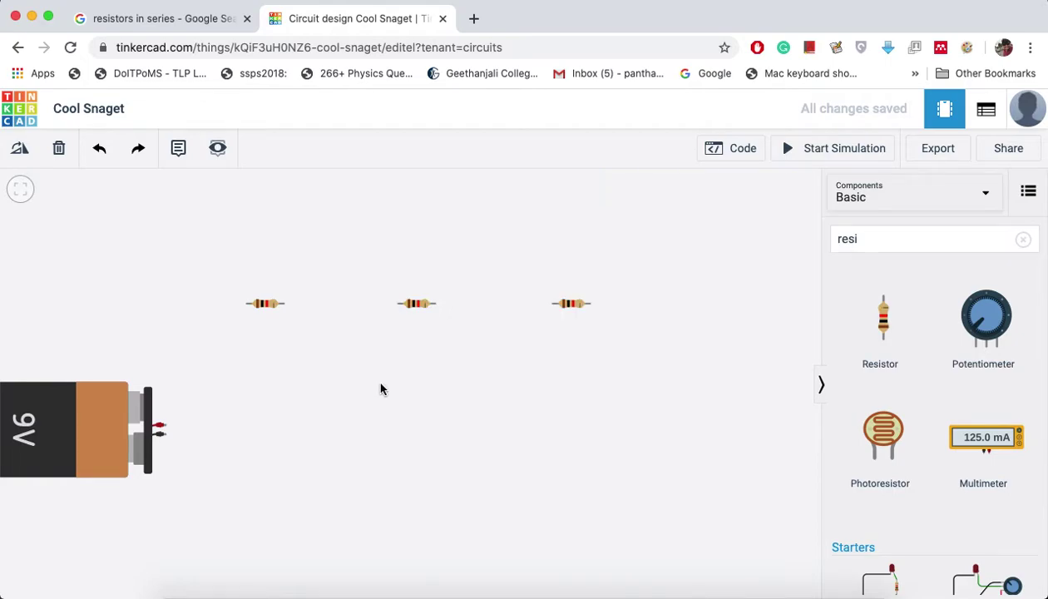
Step: Search the components for "mul" and place a Multimeter with its probes just left of the first resistor
{"action": "left_click", "coordinate": [884, 239]}
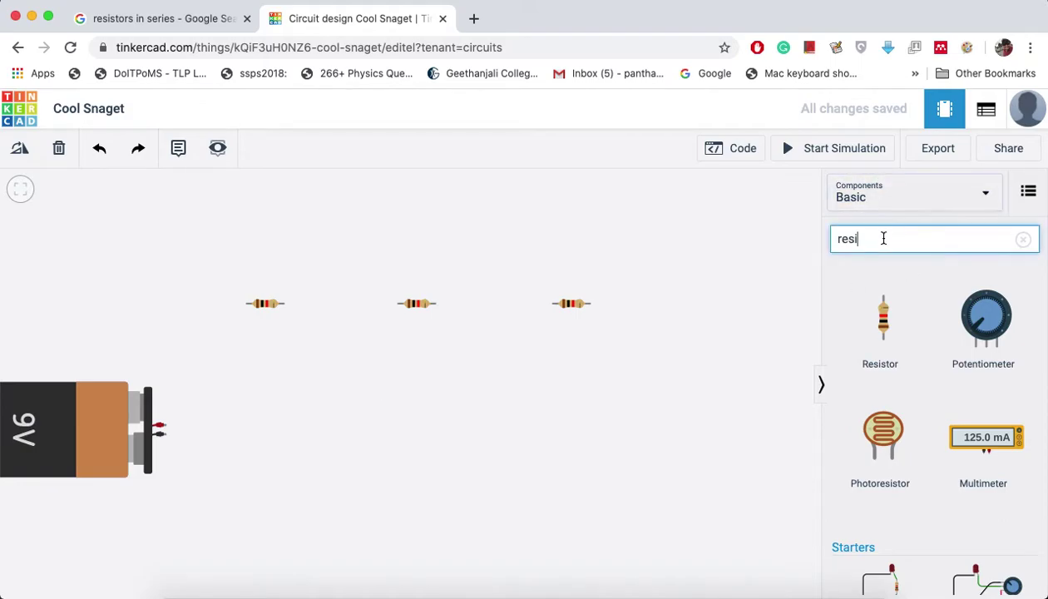
{"action": "double_click", "coordinate": [884, 239]}
{"action": "type", "text": "mul"}
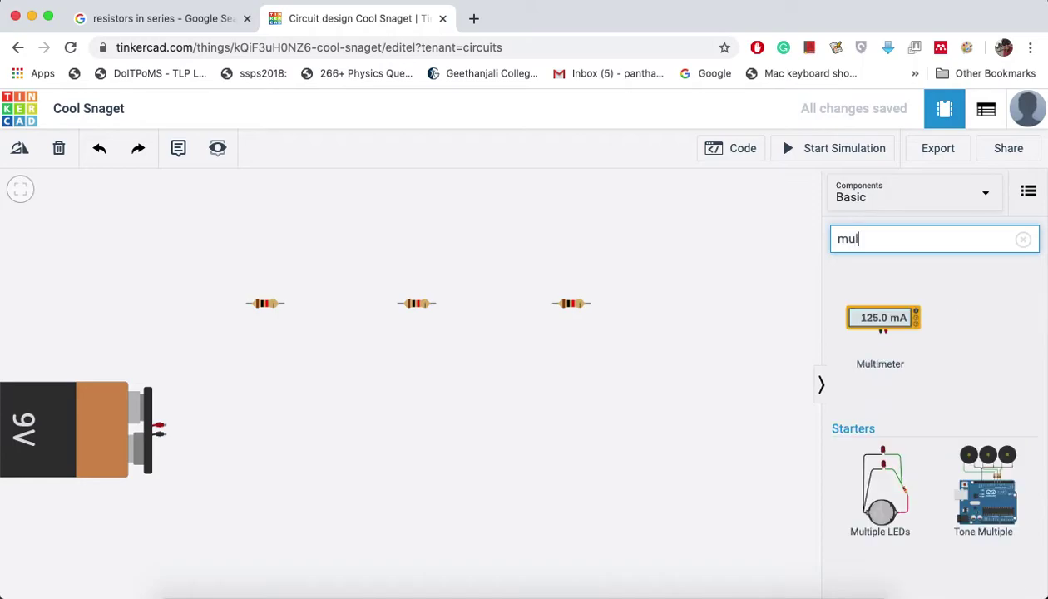
{"action": "left_click_drag", "start_coordinate": [888, 325], "coordinate": [210, 307]}
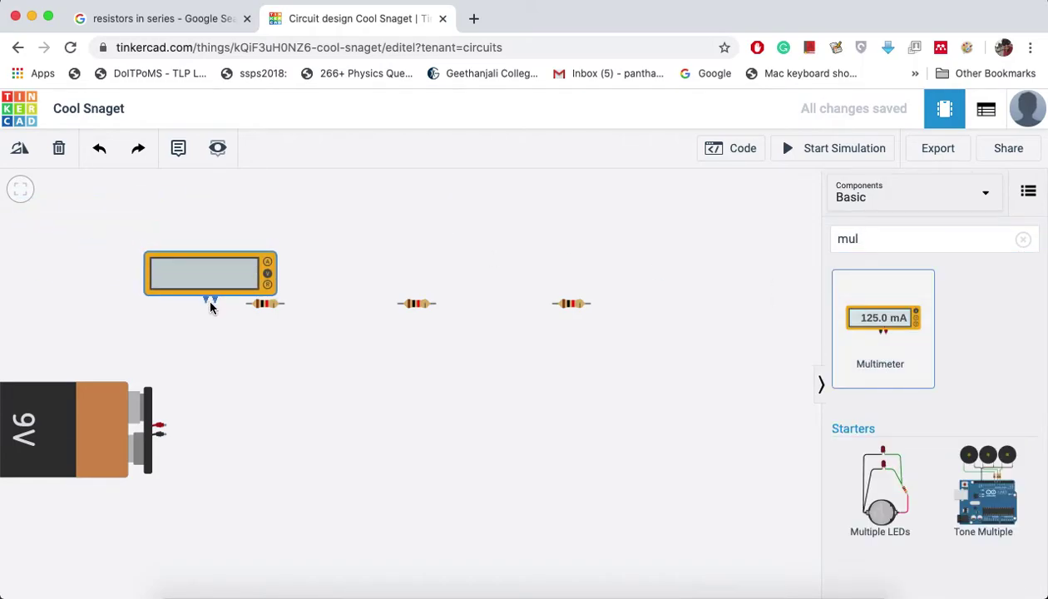
{"action": "left_click_drag", "start_coordinate": [218, 279], "coordinate": [246, 283]}
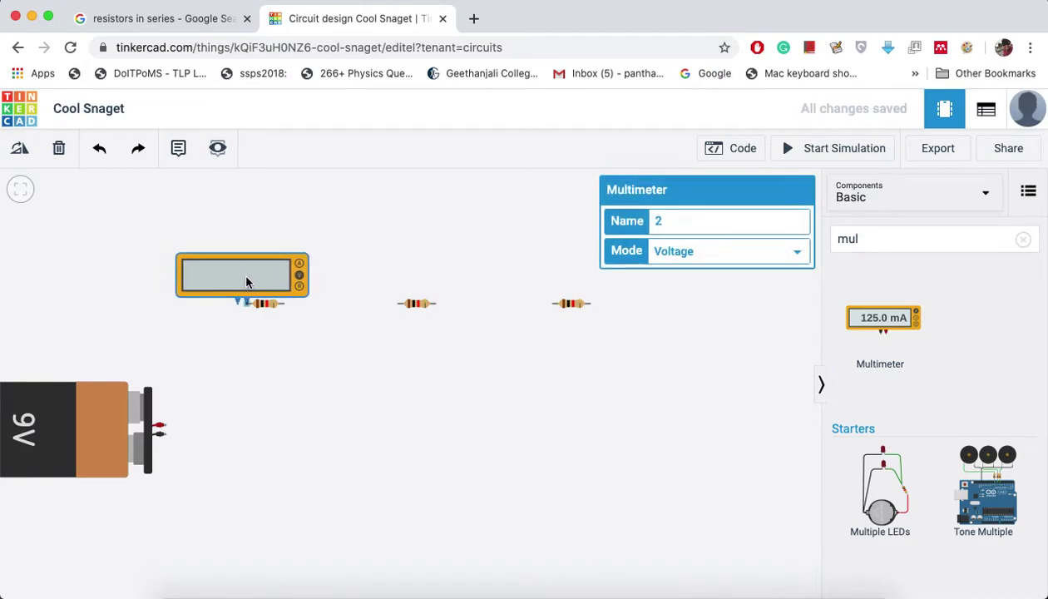
{"action": "left_click", "coordinate": [299, 358]}
Step: Duplicate the multimeter twice, placing one copy just left of the second resistor and one left of the third
{"action": "left_click", "coordinate": [242, 295]}
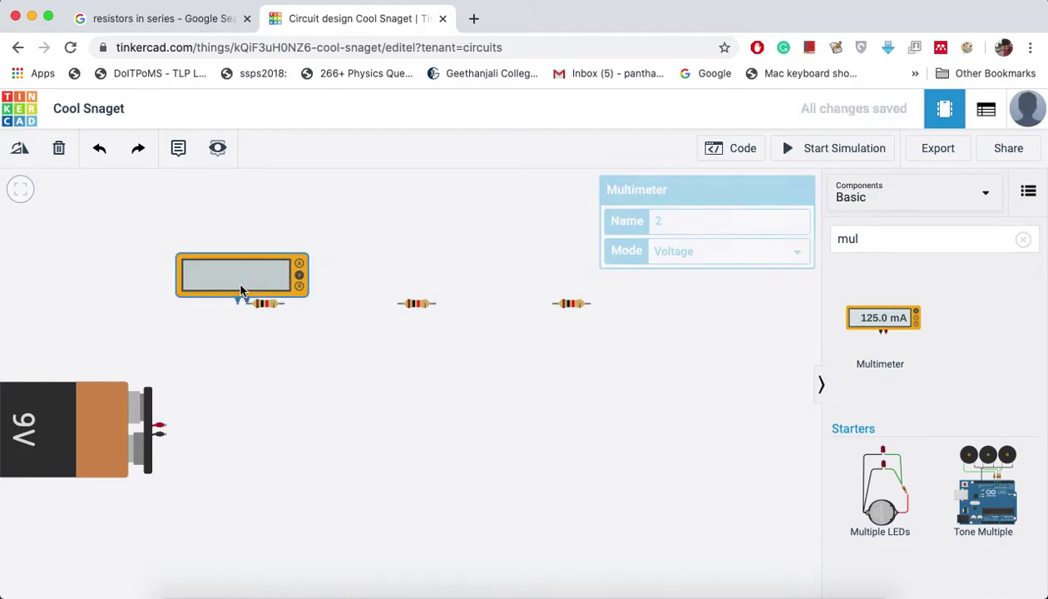
{"action": "key", "text": "ctrl+d"}
{"action": "left_click_drag", "start_coordinate": [242, 292], "coordinate": [394, 307]}
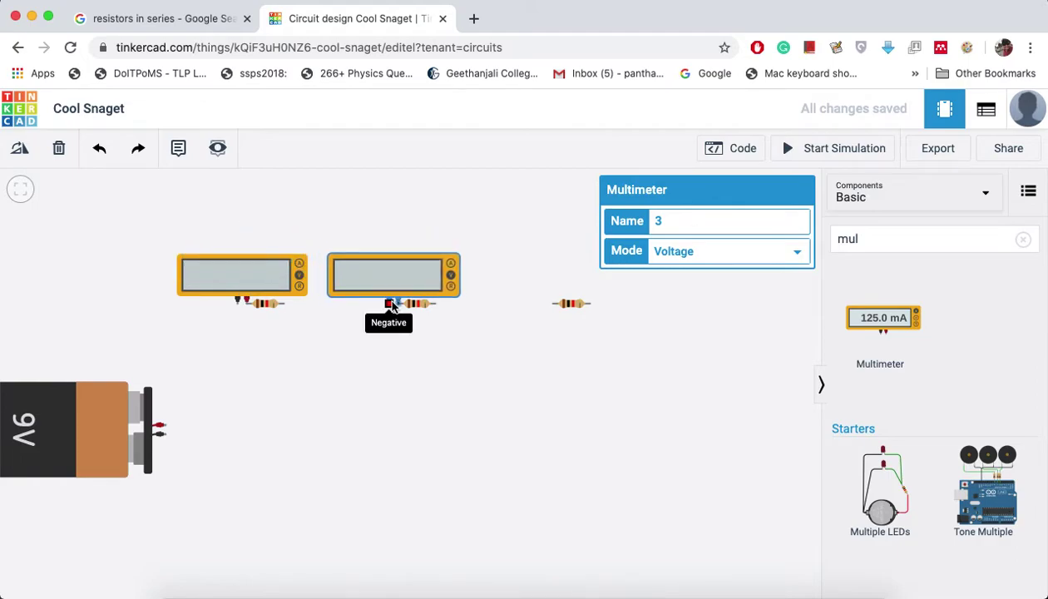
{"action": "key", "text": "ctrl+d"}
{"action": "left_click_drag", "start_coordinate": [414, 291], "coordinate": [545, 301]}
{"action": "left_click", "coordinate": [474, 347]}
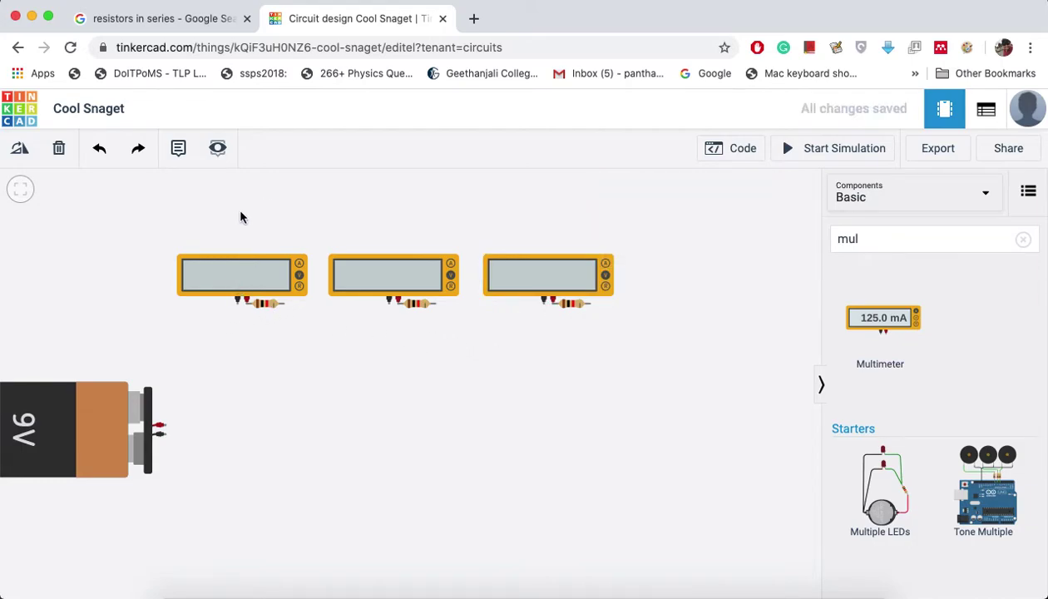
Step: Set the mode of all three multimeters to Amperage
{"action": "left_click", "coordinate": [233, 271]}
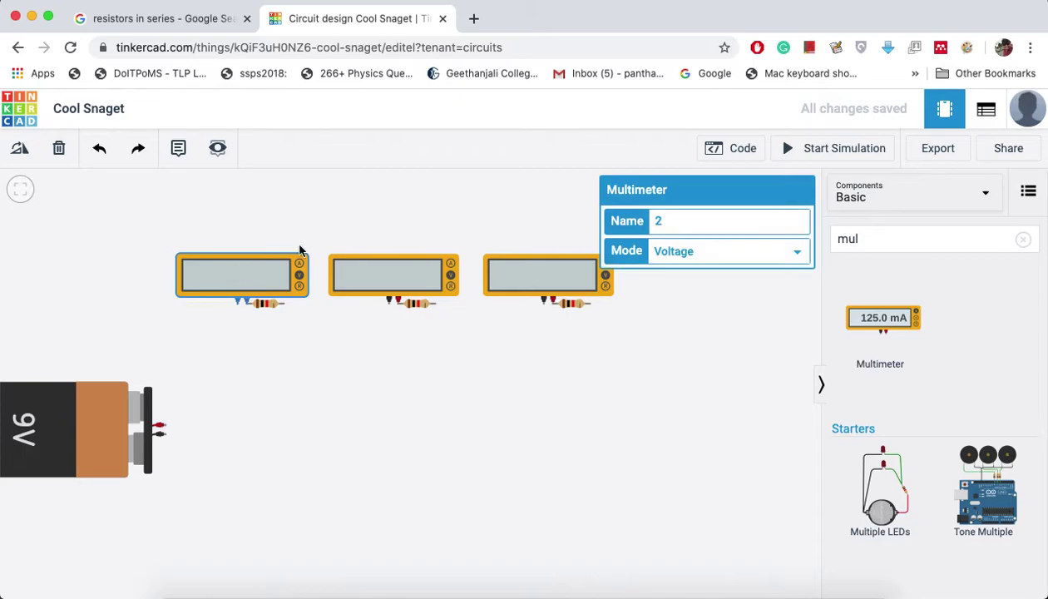
{"action": "left_click", "coordinate": [764, 259]}
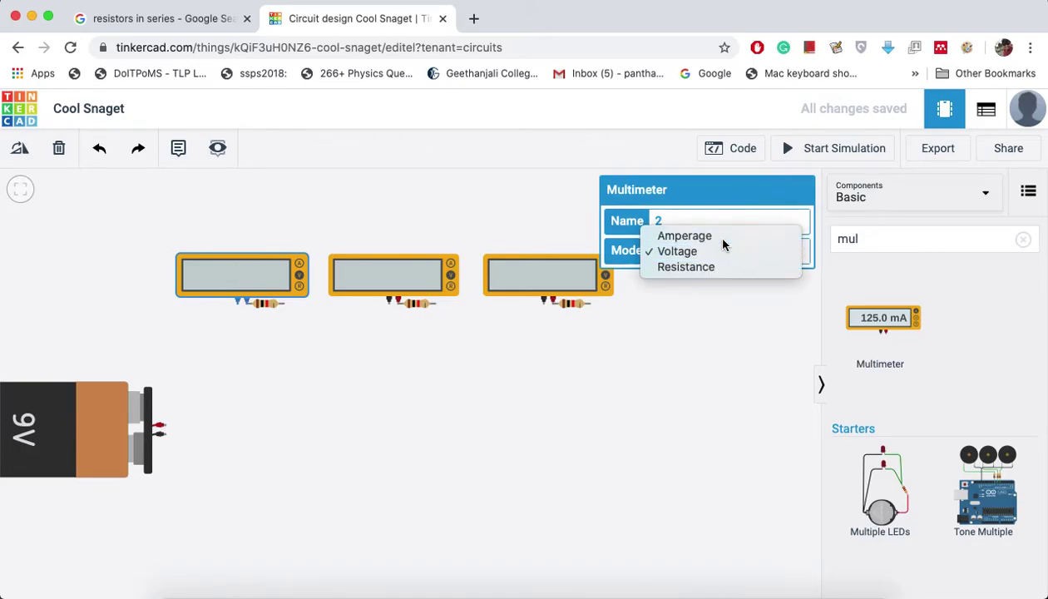
{"action": "left_click", "coordinate": [715, 237]}
{"action": "left_click", "coordinate": [438, 276]}
{"action": "left_click", "coordinate": [740, 258]}
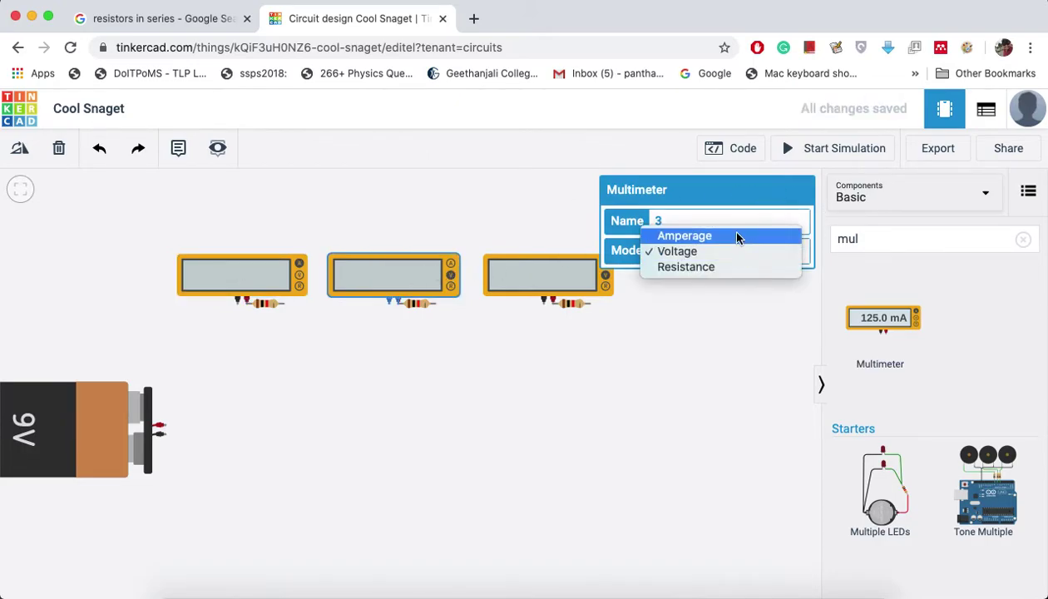
{"action": "left_click", "coordinate": [736, 238]}
{"action": "left_click", "coordinate": [554, 277]}
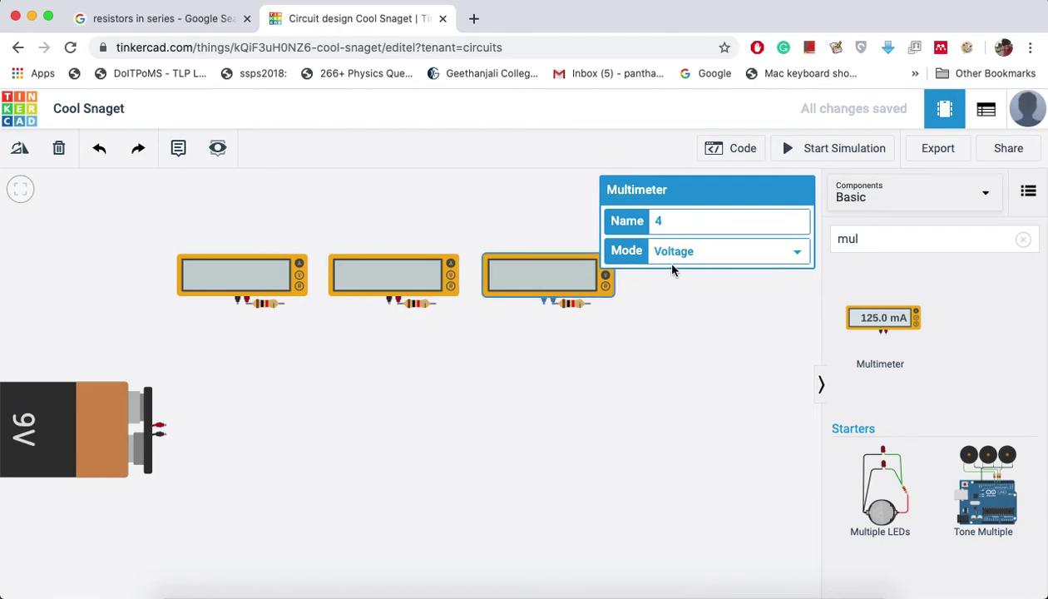
{"action": "left_click", "coordinate": [725, 263]}
{"action": "left_click", "coordinate": [713, 232]}
{"action": "left_click", "coordinate": [472, 412]}
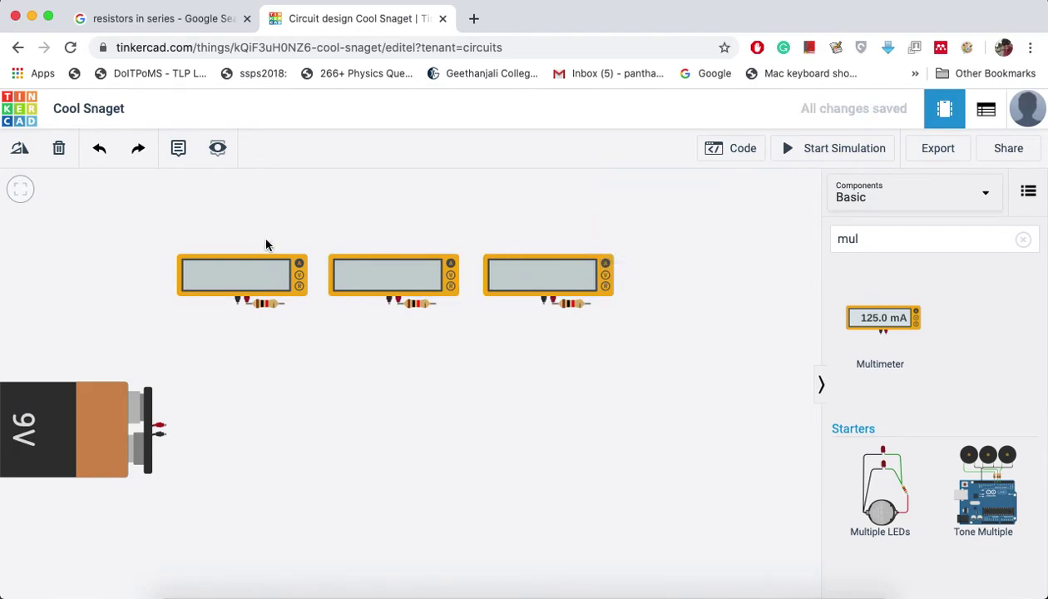
Step: Paste a Voltage-mode multimeter above the first ammeter, and shift that ammeter and the first resistor left to make room
{"action": "key", "text": "ctrl+v"}
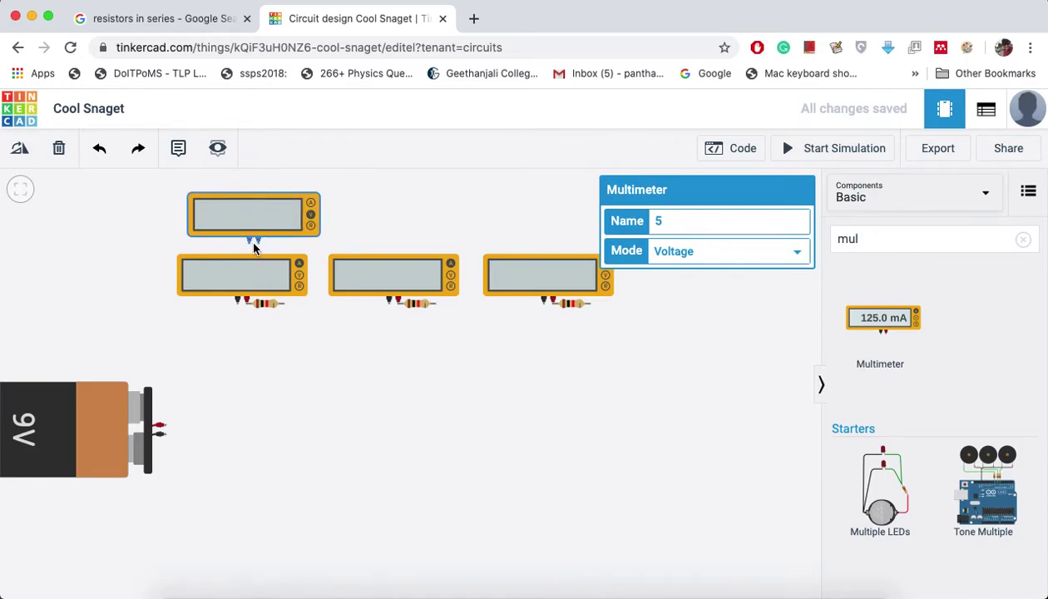
{"action": "left_click", "coordinate": [254, 248]}
{"action": "left_click_drag", "start_coordinate": [232, 286], "coordinate": [175, 287]}
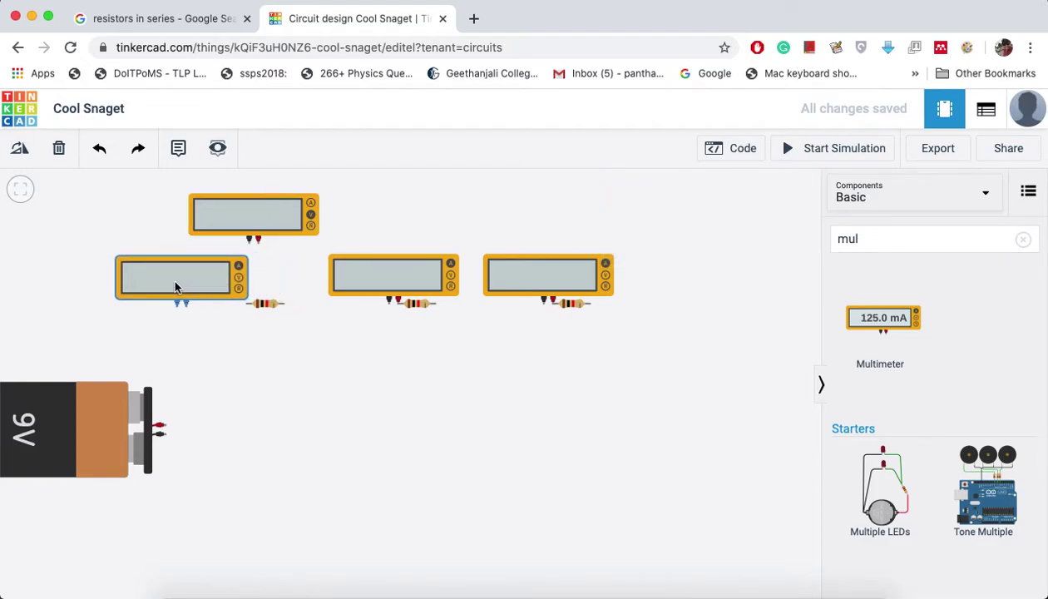
{"action": "left_click", "coordinate": [247, 229]}
{"action": "left_click_drag", "start_coordinate": [247, 228], "coordinate": [250, 232]}
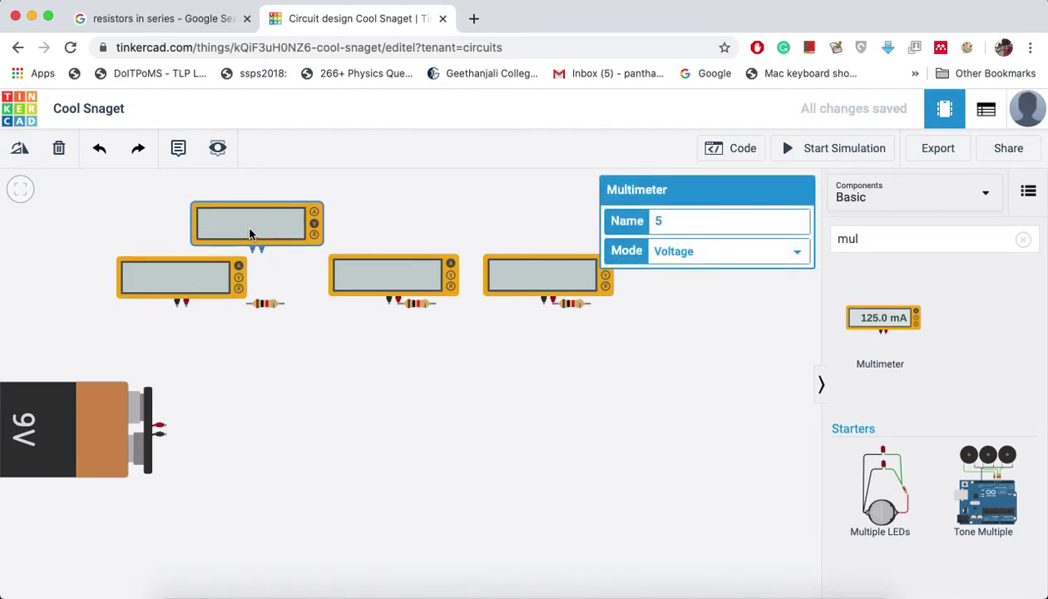
{"action": "left_click_drag", "start_coordinate": [185, 277], "coordinate": [168, 274]}
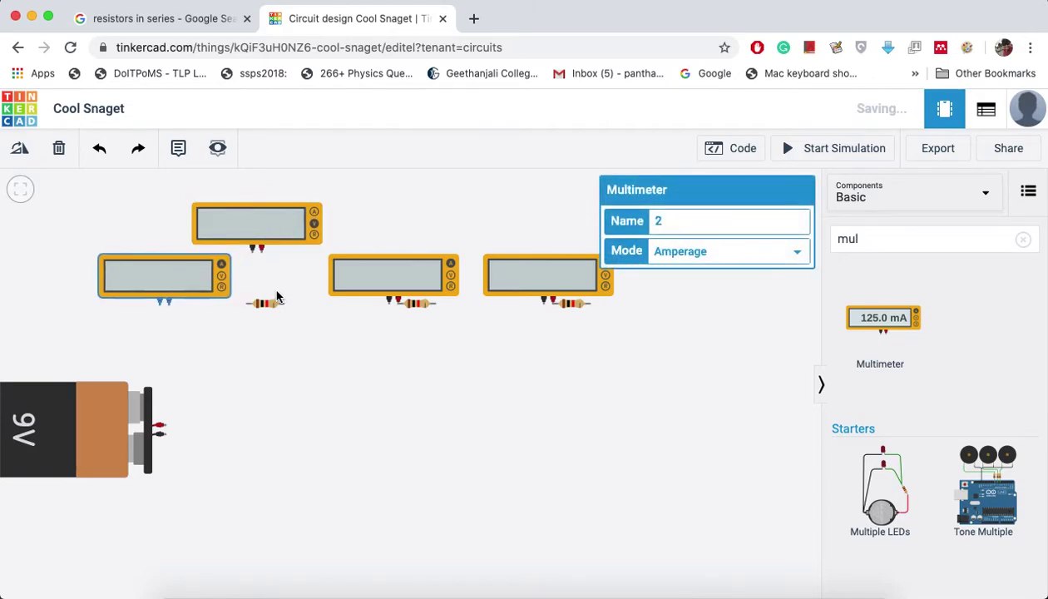
{"action": "left_click_drag", "start_coordinate": [264, 303], "coordinate": [234, 307]}
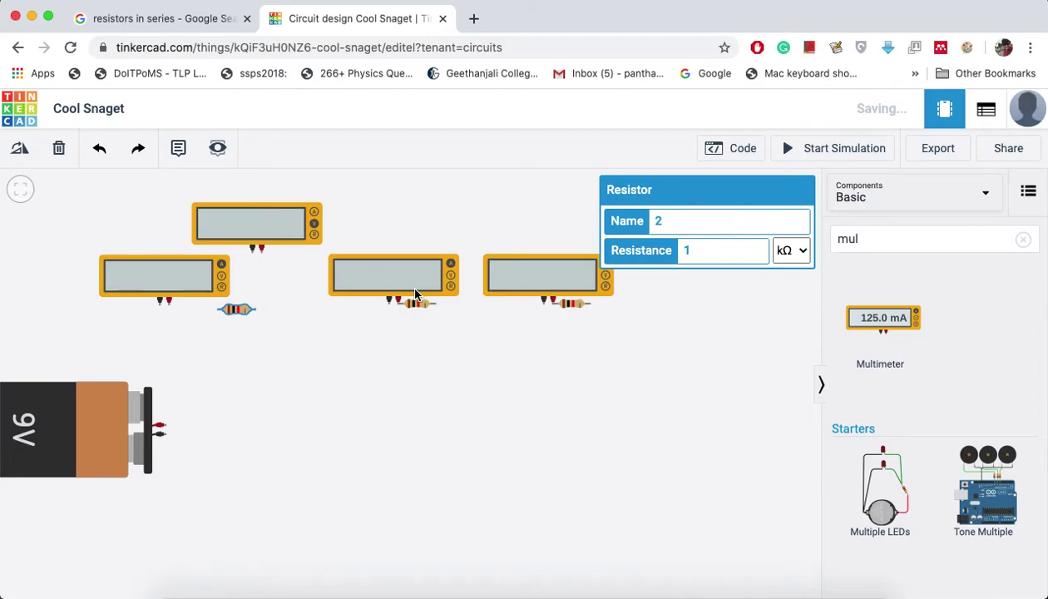
Step: Spread out the second and third ammeters and their resistors, leaving a gap between the two pairs
{"action": "left_click_drag", "start_coordinate": [386, 288], "coordinate": [355, 288]}
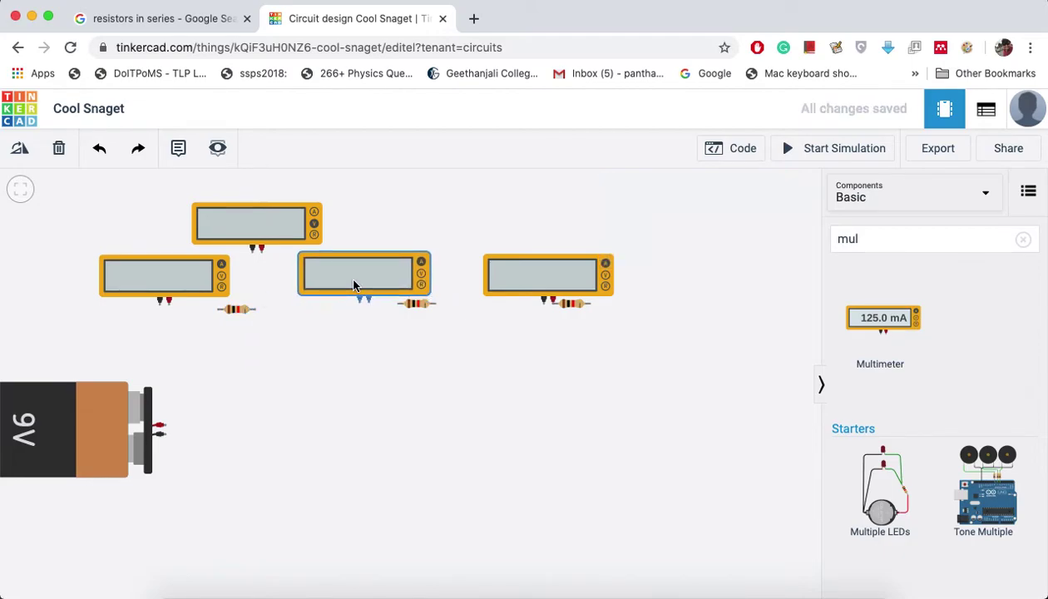
{"action": "left_click_drag", "start_coordinate": [417, 306], "coordinate": [449, 313]}
{"action": "left_click_drag", "start_coordinate": [580, 305], "coordinate": [629, 310]}
{"action": "left_click_drag", "start_coordinate": [545, 283], "coordinate": [577, 273]}
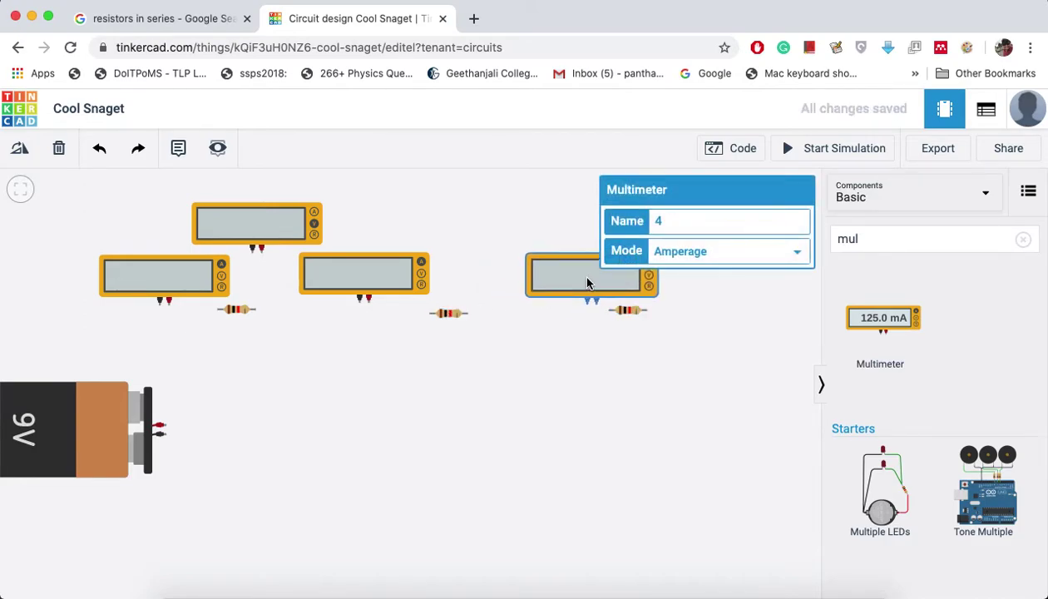
{"action": "left_click_drag", "start_coordinate": [628, 312], "coordinate": [652, 314]}
{"action": "left_click_drag", "start_coordinate": [595, 276], "coordinate": [620, 283]}
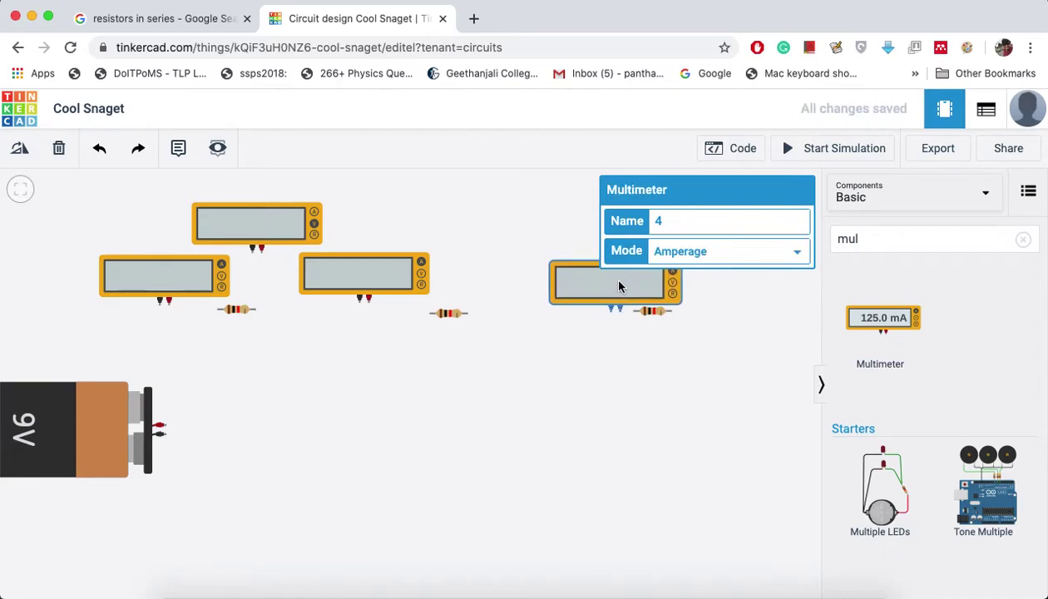
{"action": "left_click", "coordinate": [450, 313]}
{"action": "left_click_drag", "start_coordinate": [450, 315], "coordinate": [449, 303]}
{"action": "left_click", "coordinate": [361, 338]}
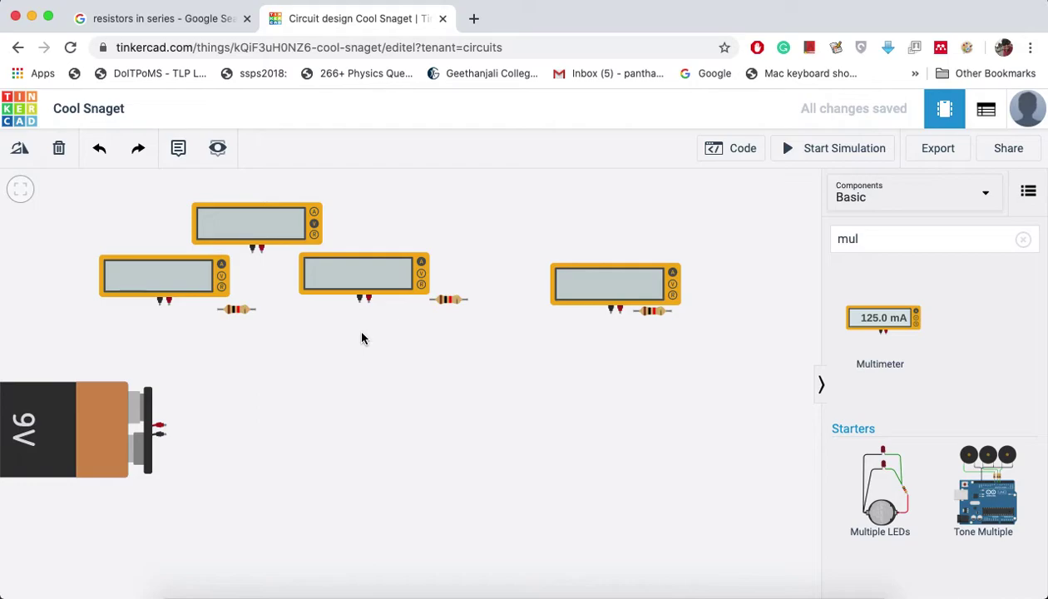
Step: Shift the Voltage-mode multimeter slightly left and down so its probes sit above the first resistor
{"action": "left_click", "coordinate": [241, 222]}
{"action": "left_click", "coordinate": [188, 274]}
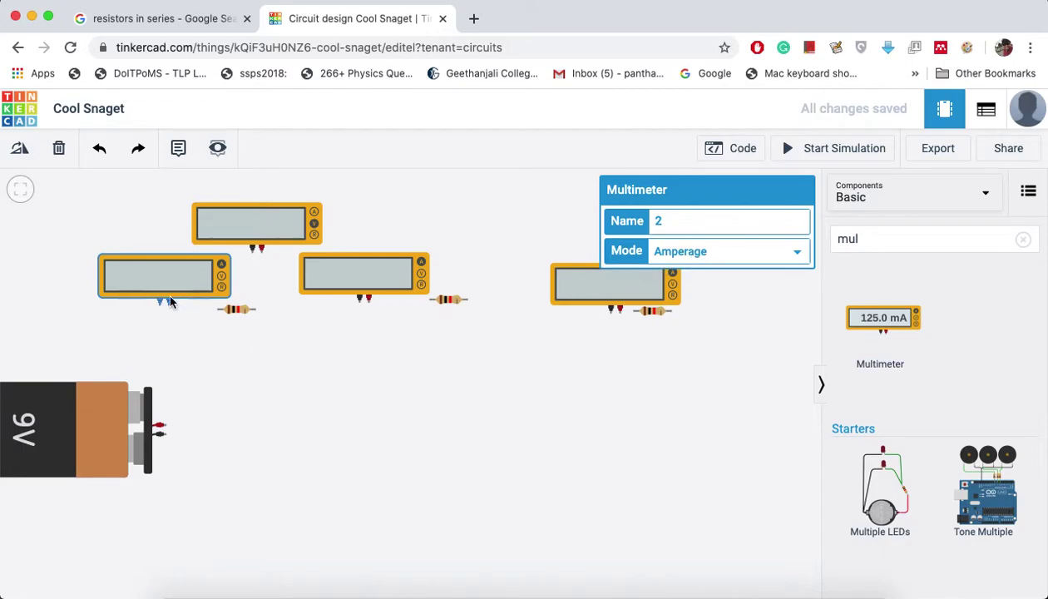
{"action": "left_click", "coordinate": [230, 223]}
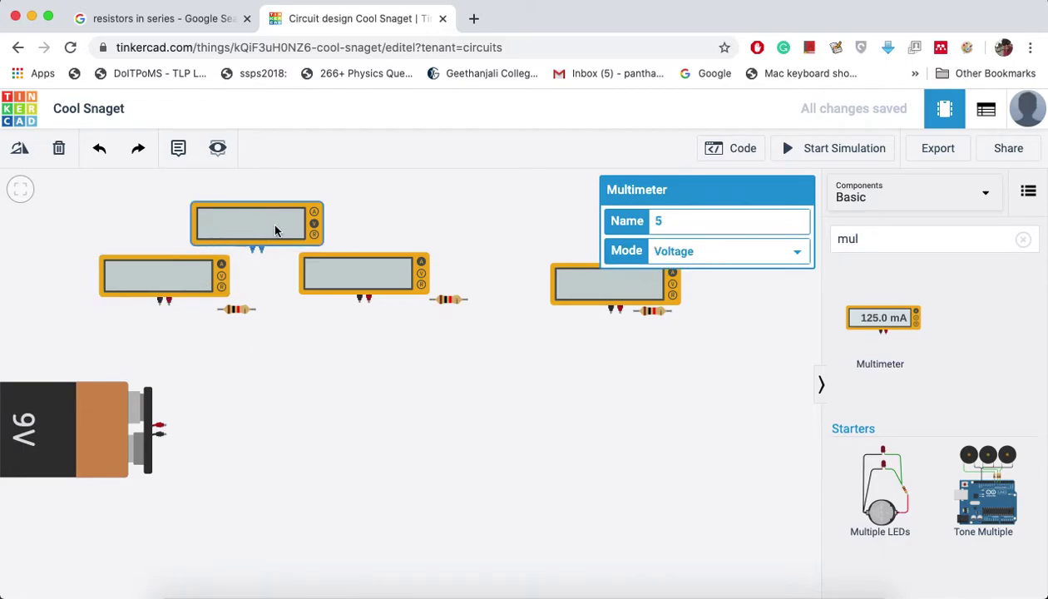
{"action": "left_click_drag", "start_coordinate": [248, 232], "coordinate": [233, 237]}
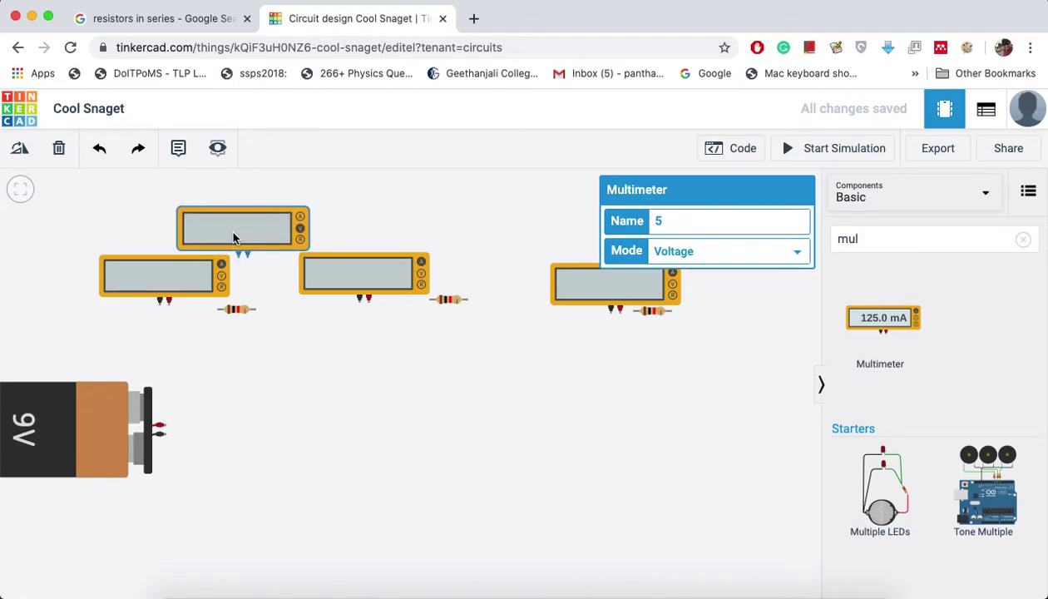
Step: Copy the Voltage-mode multimeter and place the duplicate above the second resistor
{"action": "left_click", "coordinate": [357, 275]}
{"action": "left_click", "coordinate": [248, 232]}
{"action": "key", "text": "super+c"}
{"action": "key", "text": "super+v"}
{"action": "left_click_drag", "start_coordinate": [243, 218], "coordinate": [453, 263]}
{"action": "left_click", "coordinate": [565, 231]}
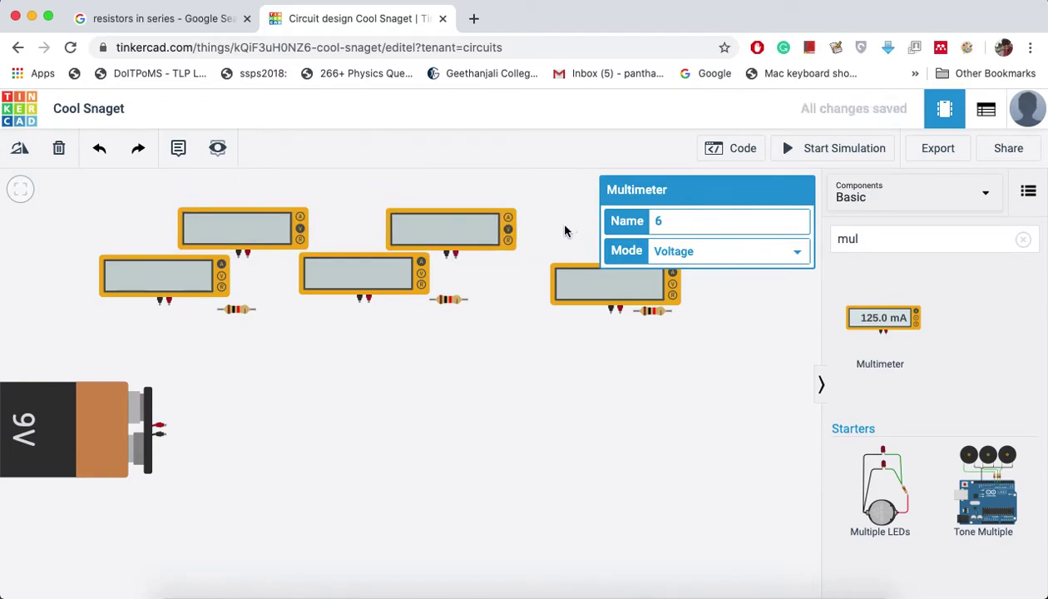
Step: Copy the Voltage-mode multimeter above the second resistor and place the duplicate beside the third ammeter
{"action": "left_click", "coordinate": [441, 229]}
{"action": "key", "text": "super+c"}
{"action": "key", "text": "super+v"}
{"action": "left_click_drag", "start_coordinate": [441, 229], "coordinate": [622, 247]}
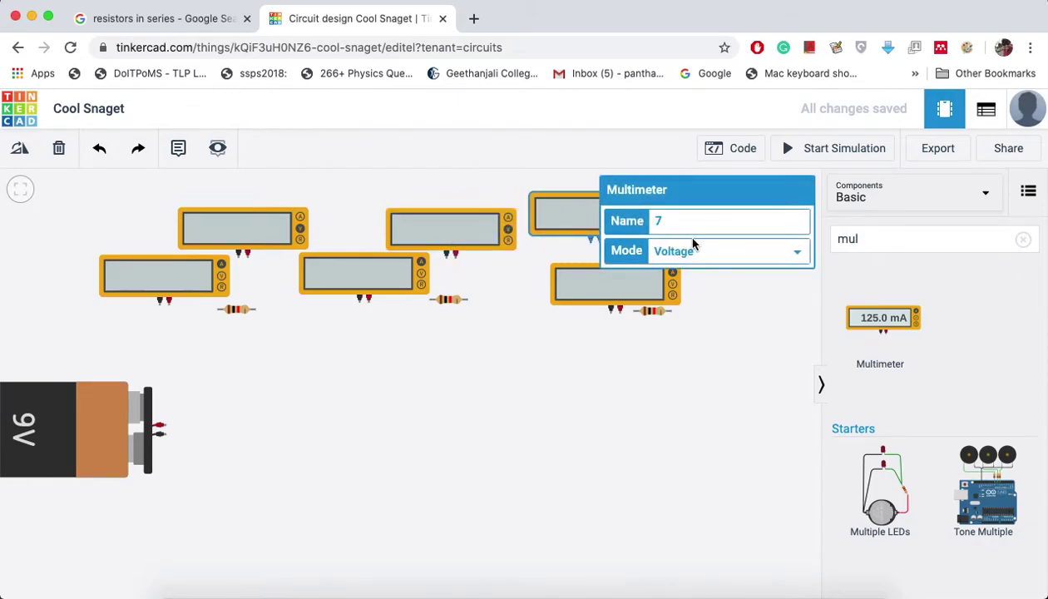
{"action": "left_click_drag", "start_coordinate": [693, 249], "coordinate": [728, 287]}
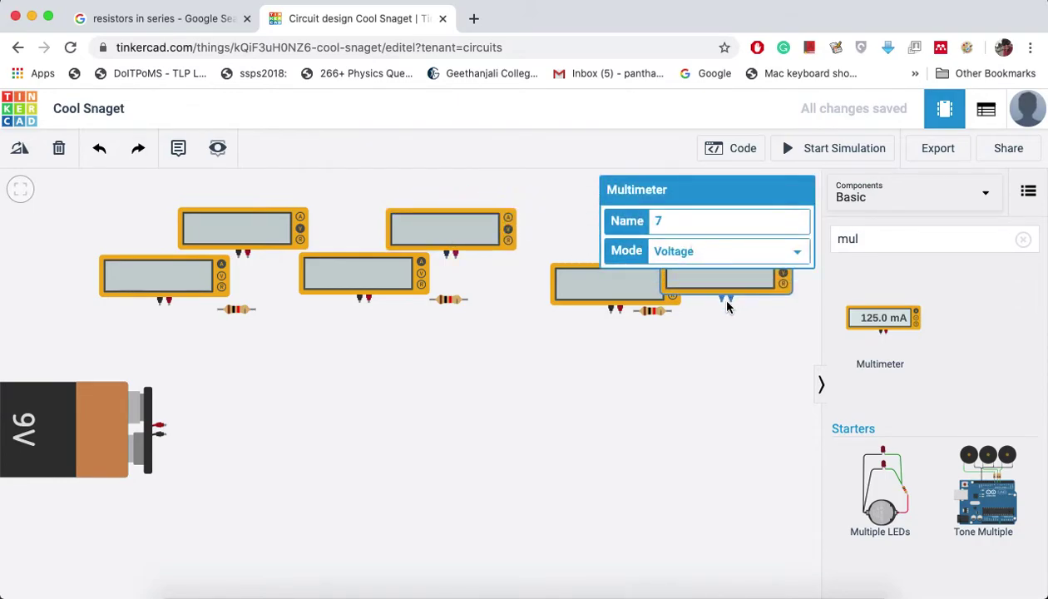
Step: Shift the third ammeter left and move the newly pasted Voltage-mode multimeter up above it
{"action": "left_click", "coordinate": [581, 232]}
{"action": "left_click_drag", "start_coordinate": [582, 287], "coordinate": [558, 287]}
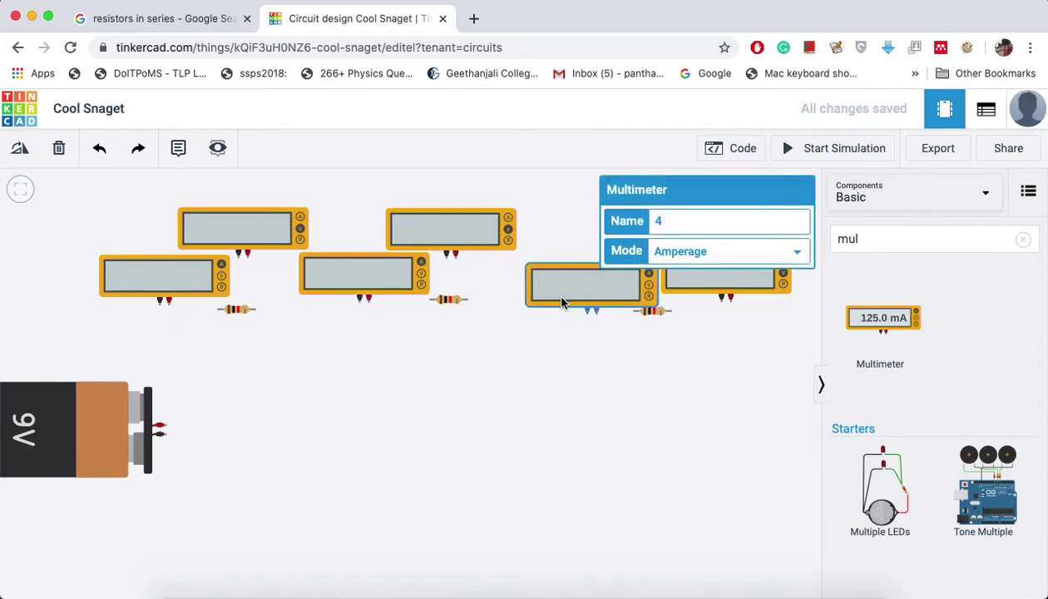
{"action": "left_click_drag", "start_coordinate": [717, 279], "coordinate": [561, 232]}
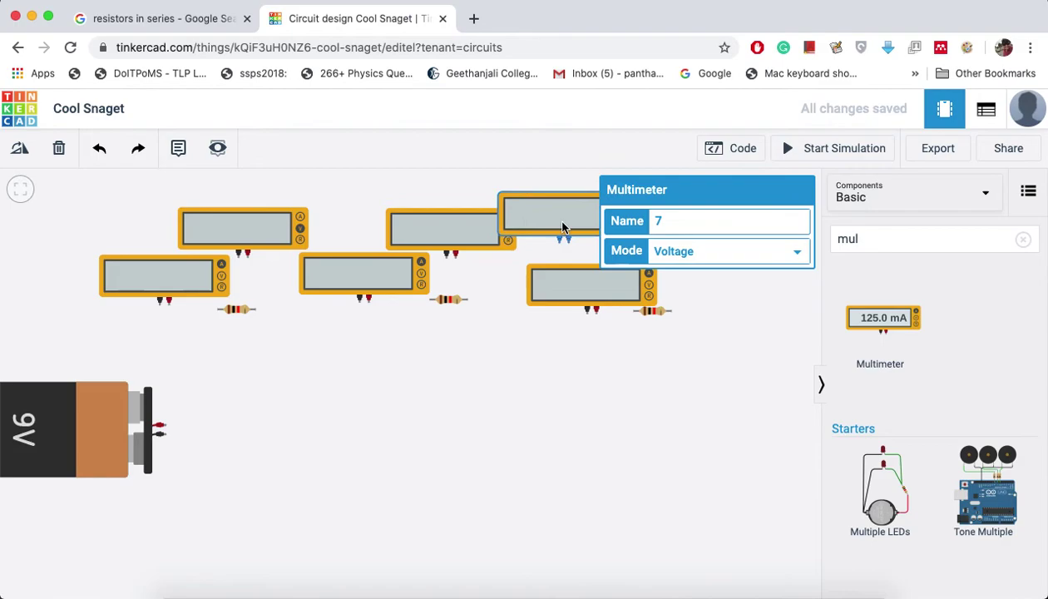
{"action": "left_click", "coordinate": [713, 290]}
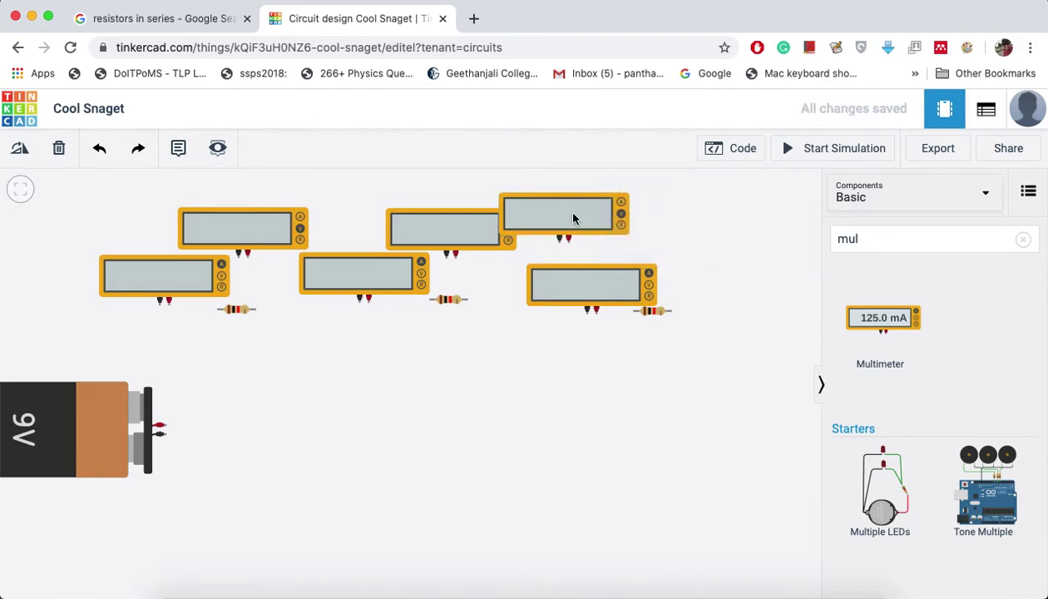
Step: Nudge the third Voltage-mode multimeter right and slightly down so its probes sit above the third resistor
{"action": "left_click", "coordinate": [573, 218]}
{"action": "key", "text": "Right"}
{"action": "key", "text": "Right"}
{"action": "key", "text": "Right"}
{"action": "key", "text": "Right"}
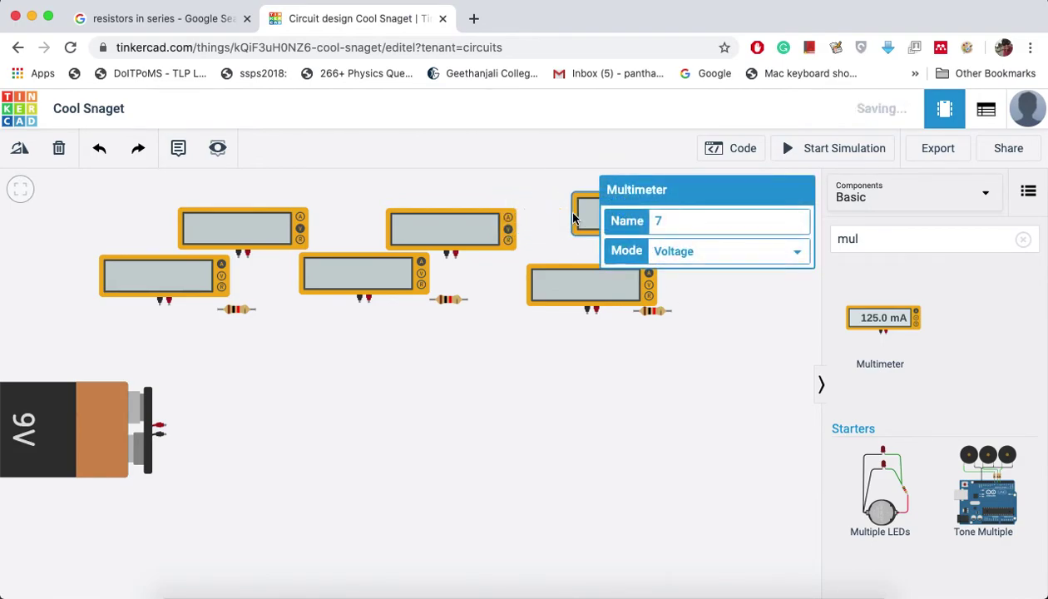
{"action": "key", "text": "Down"}
{"action": "key", "text": "Down"}
{"action": "key", "text": "Right"}
{"action": "key", "text": "Right"}
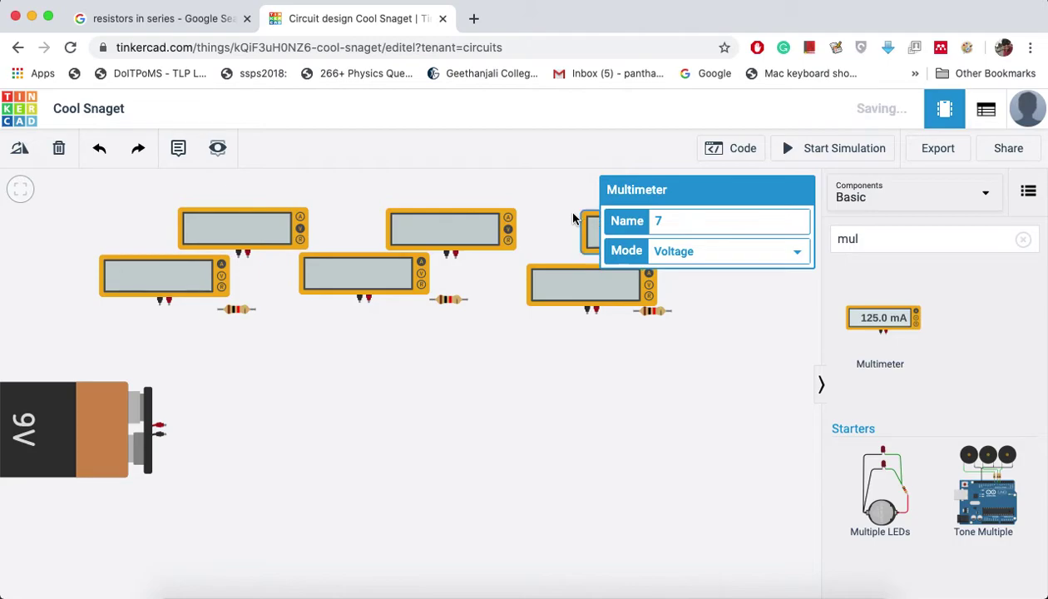
Step: Move the third ammeter slightly left and up to widen the gap to the third resistor
{"action": "left_click", "coordinate": [699, 312]}
{"action": "left_click_drag", "start_coordinate": [589, 286], "coordinate": [574, 280]}
{"action": "left_click", "coordinate": [729, 338]}
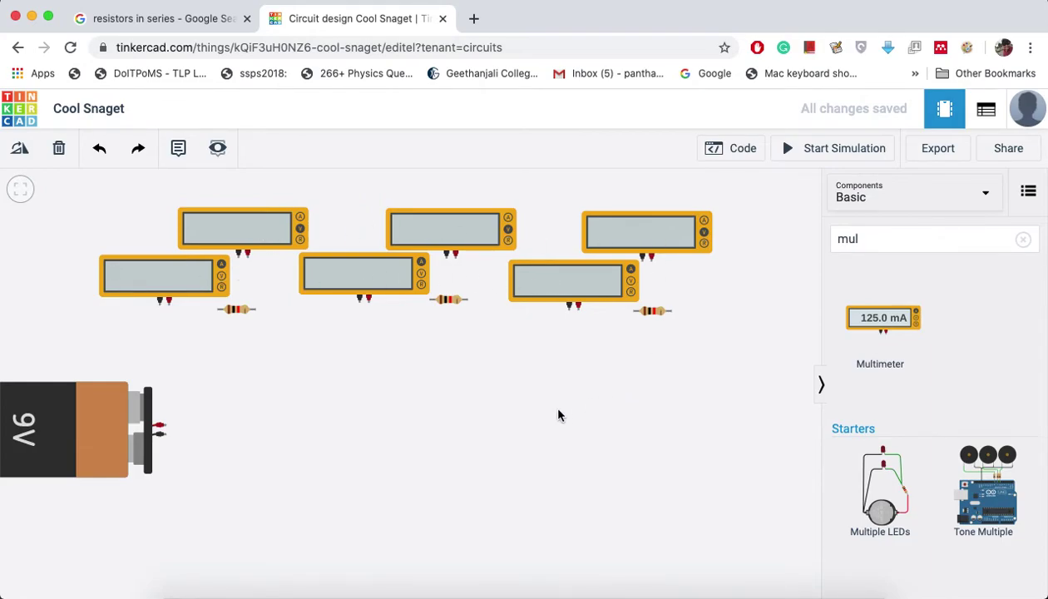
{"action": "left_click", "coordinate": [635, 239]}
{"action": "left_click", "coordinate": [468, 385]}
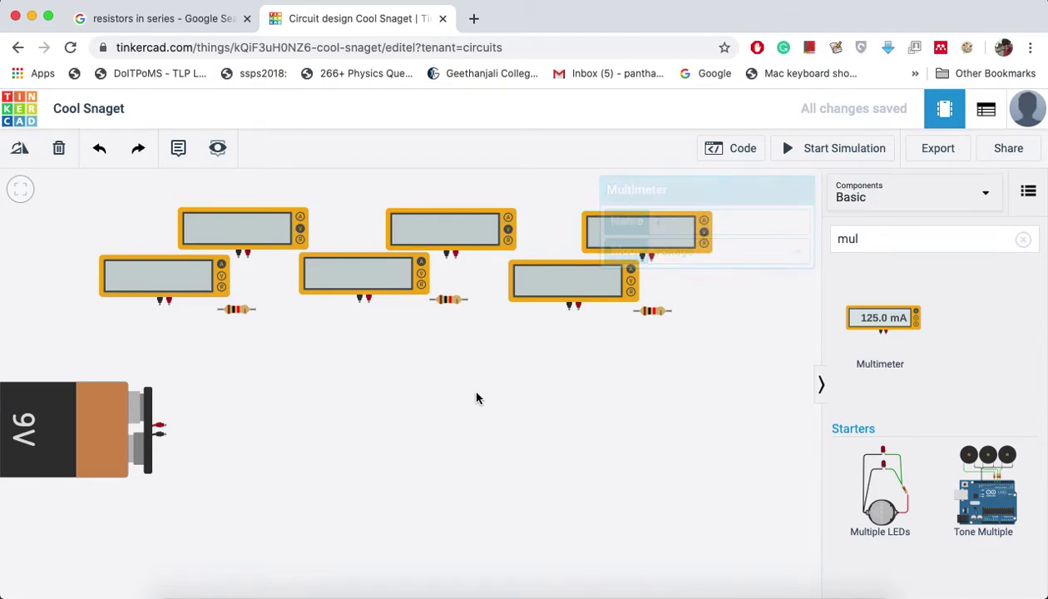
Step: Search the components for "swit" and place a Slideswitch just above the 9V battery
{"action": "left_click", "coordinate": [907, 242]}
{"action": "double_click", "coordinate": [907, 242]}
{"action": "type", "text": "swith"}
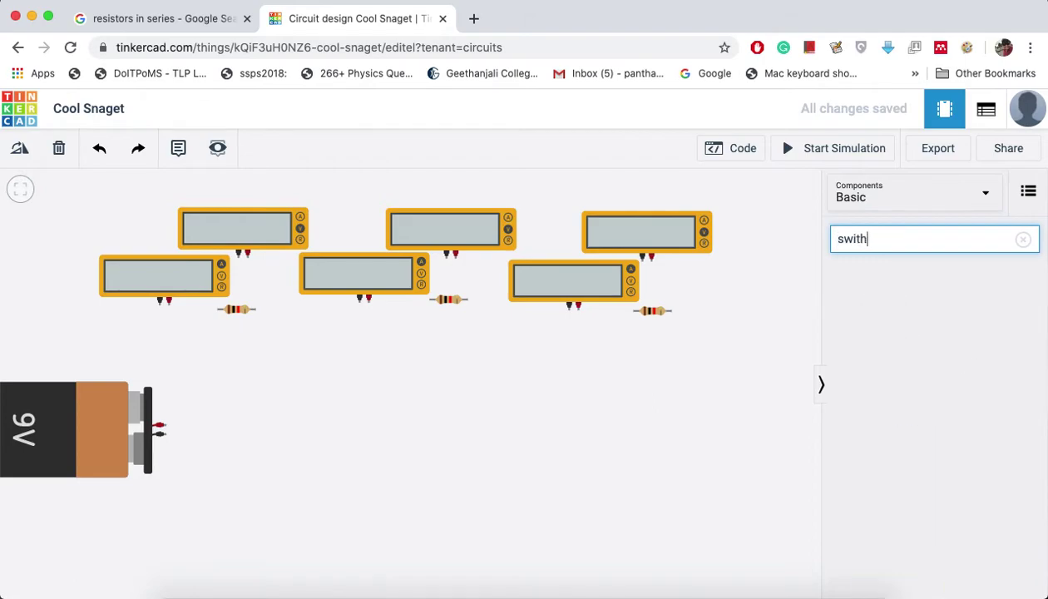
{"action": "key", "text": "BackSpace"}
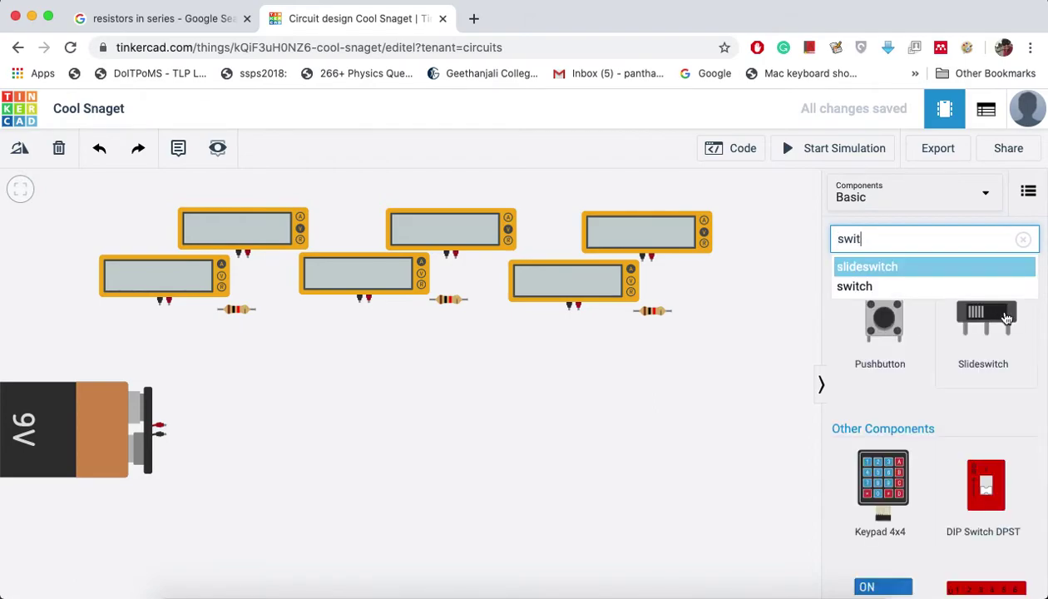
{"action": "left_click", "coordinate": [982, 319]}
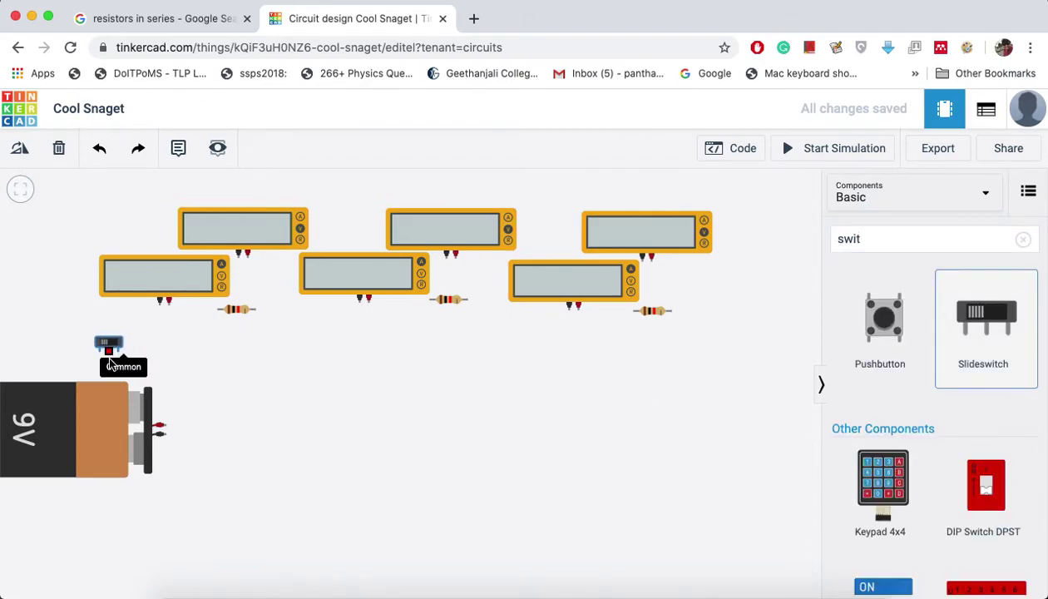
{"action": "left_click", "coordinate": [108, 352]}
{"action": "left_click", "coordinate": [201, 388]}
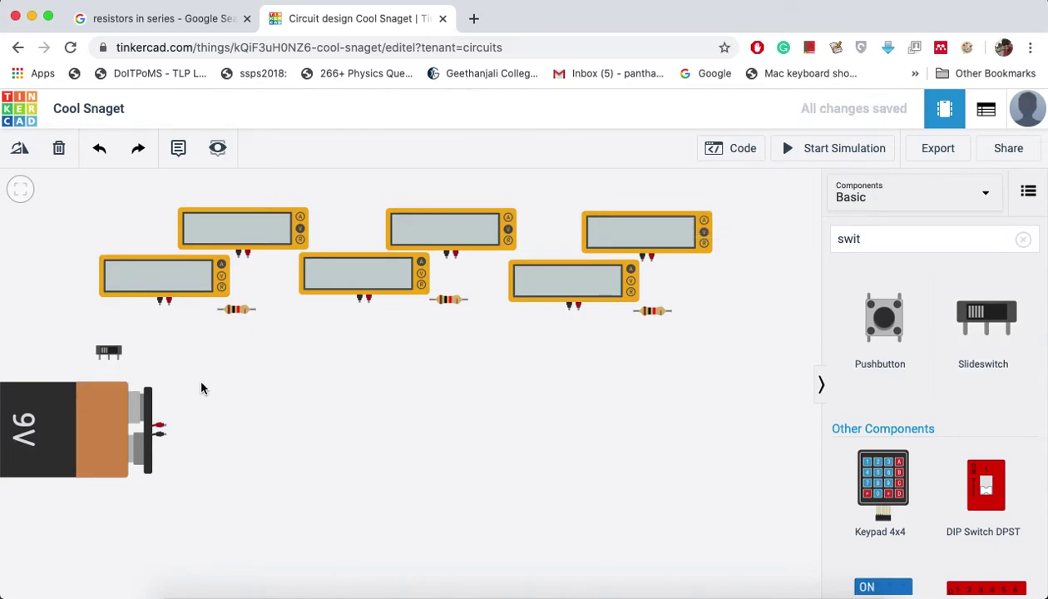
Step: Wire the battery's negative terminal to the slideswitch's left terminal and colour the wire black
{"action": "left_click", "coordinate": [166, 434]}
{"action": "left_click", "coordinate": [187, 434]}
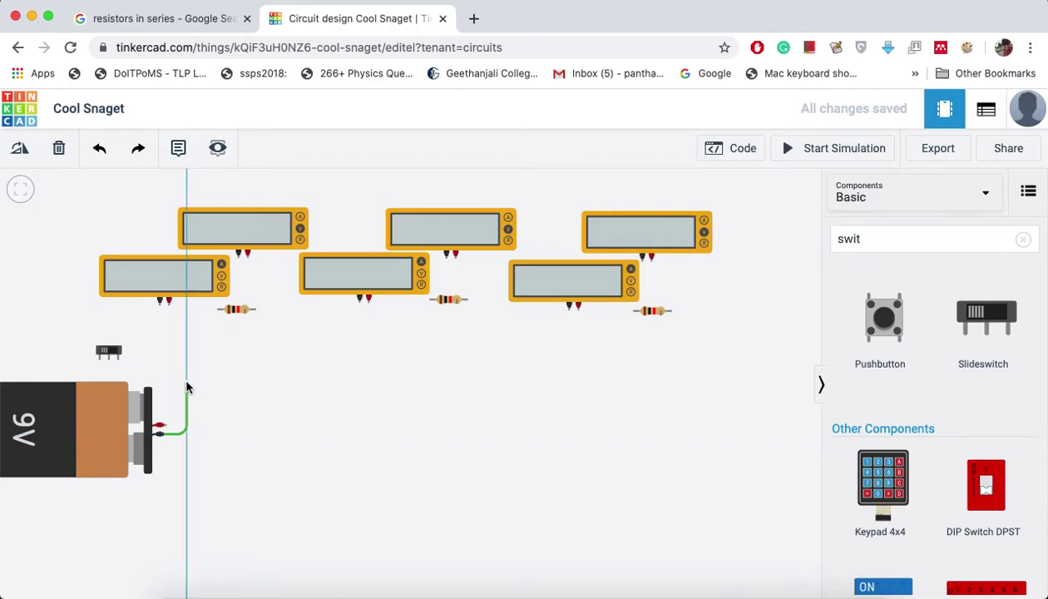
{"action": "left_click", "coordinate": [187, 379]}
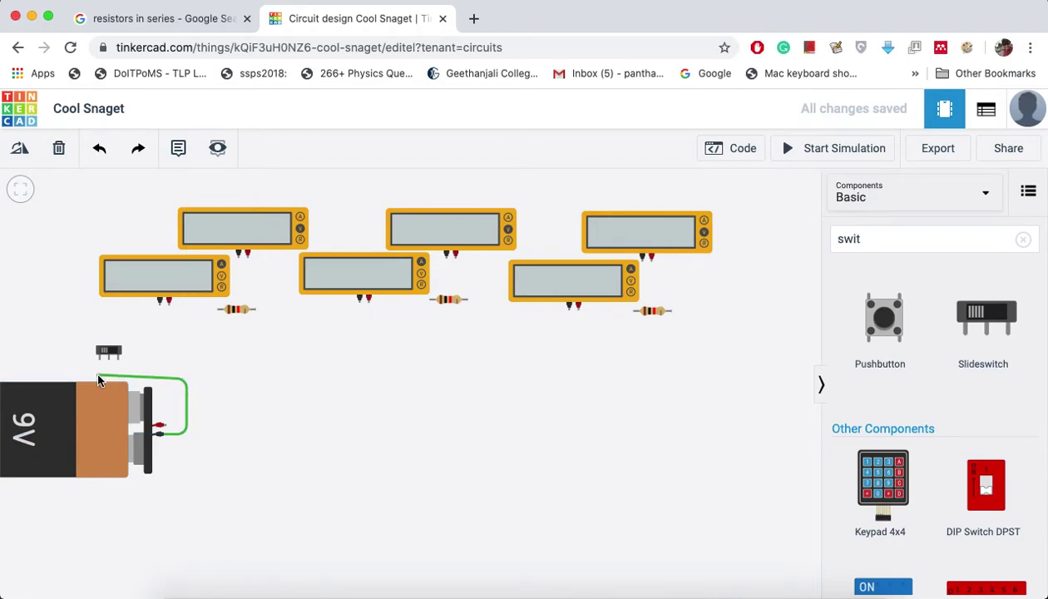
{"action": "left_click", "coordinate": [99, 364]}
{"action": "left_click", "coordinate": [714, 224]}
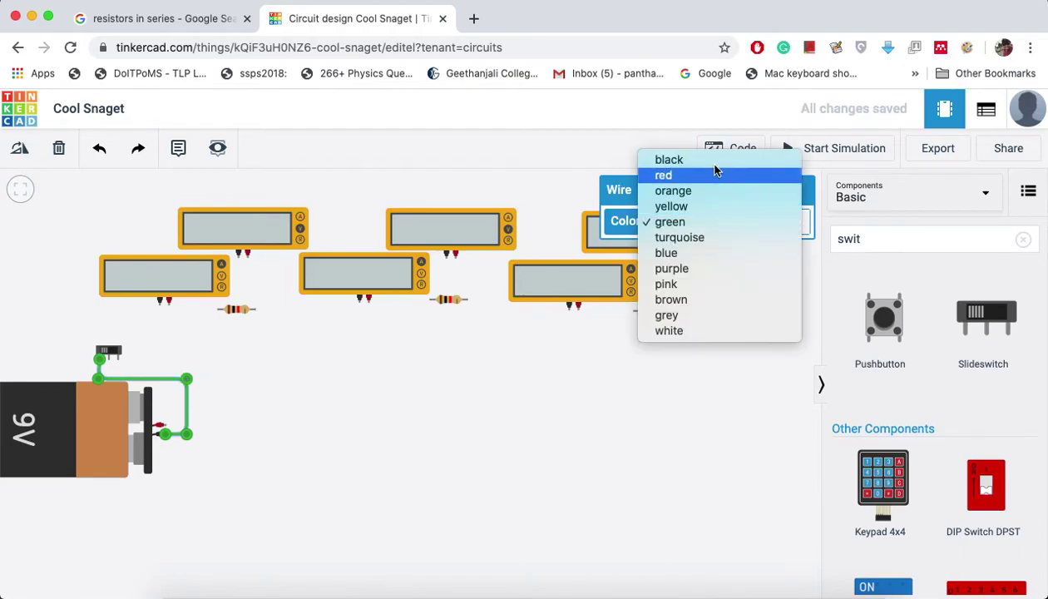
{"action": "left_click", "coordinate": [716, 161]}
{"action": "left_click", "coordinate": [332, 437]}
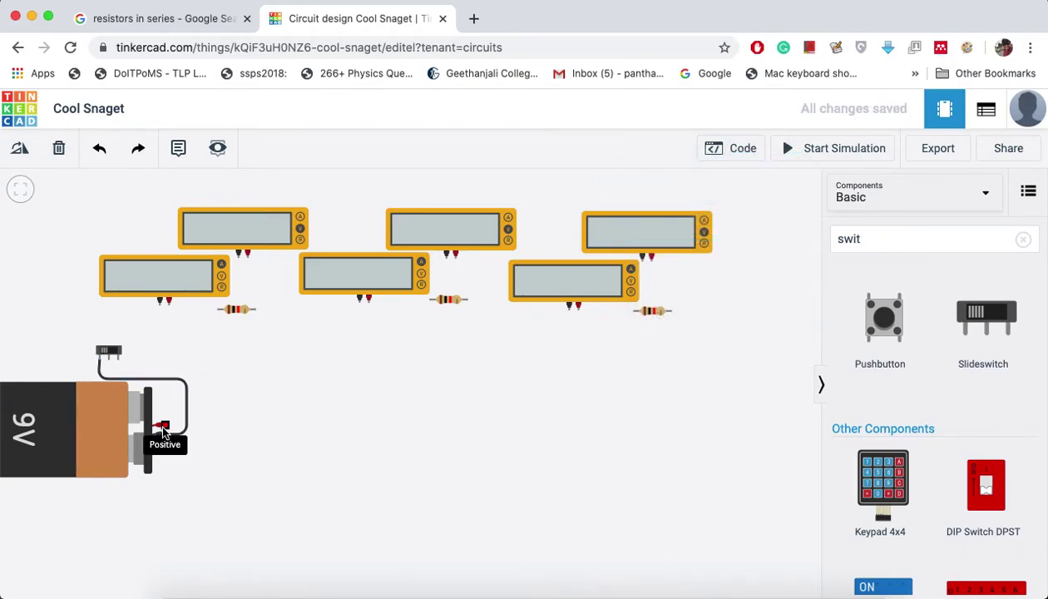
Step: Wire the battery's positive terminal to the slideswitch's right terminal and colour the wire red
{"action": "left_click", "coordinate": [164, 428]}
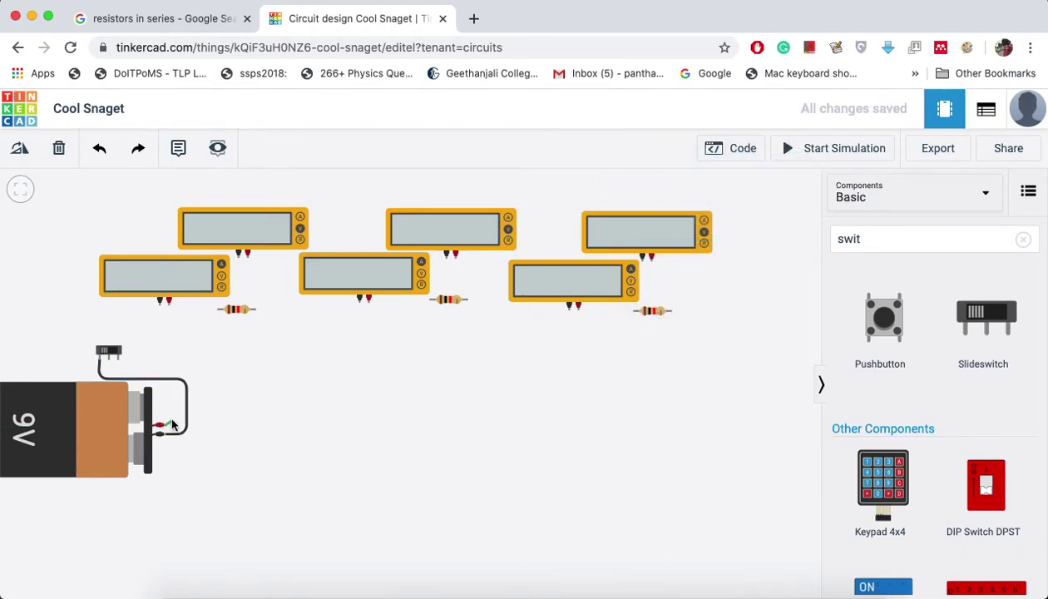
{"action": "left_click", "coordinate": [166, 377]}
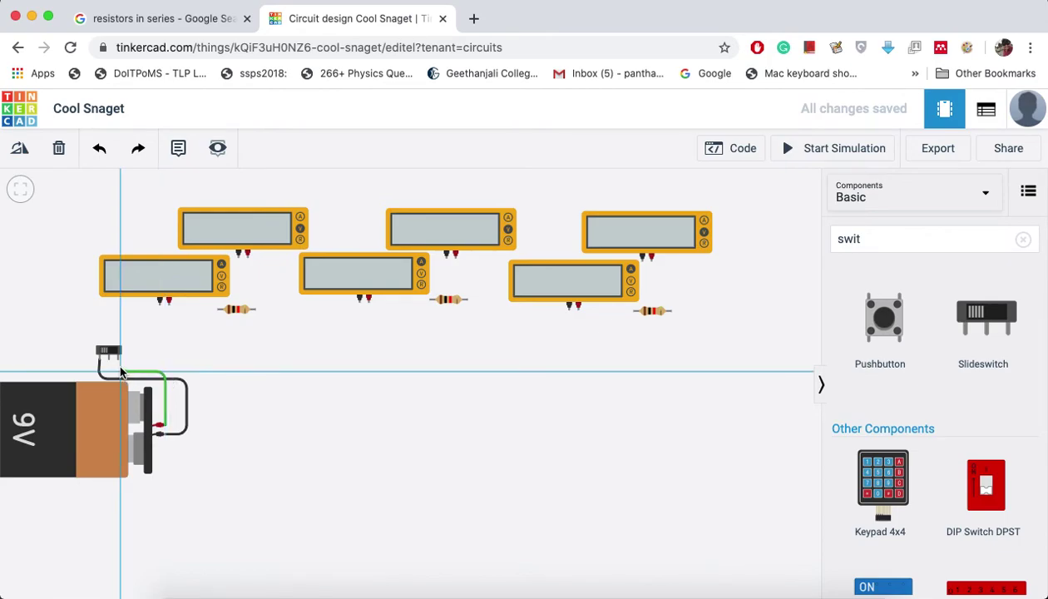
{"action": "left_click", "coordinate": [117, 357]}
{"action": "left_click", "coordinate": [748, 222]}
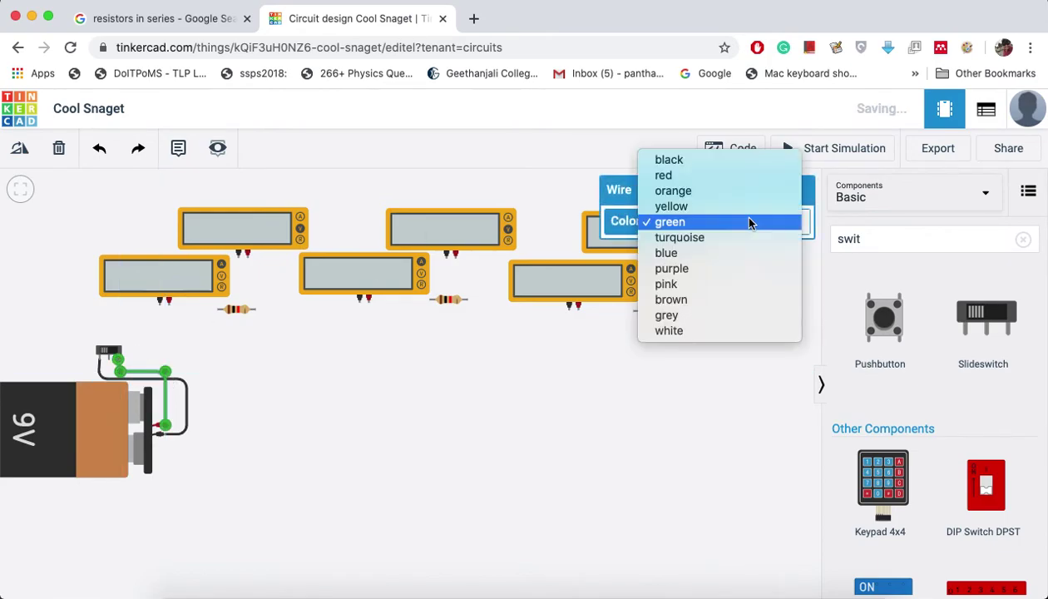
{"action": "left_click", "coordinate": [737, 175]}
{"action": "left_click", "coordinate": [259, 491]}
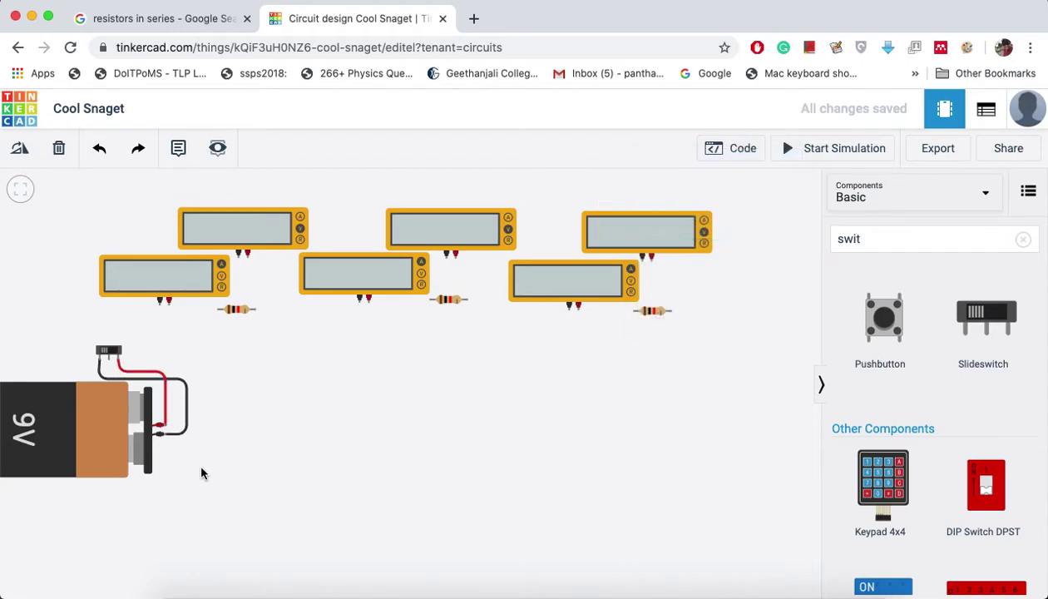
Step: Wire the battery's negative terminal to the first ammeter's negative probe and straighten the wire's last bend under the probe
{"action": "left_click", "coordinate": [164, 436]}
{"action": "left_click", "coordinate": [180, 432]}
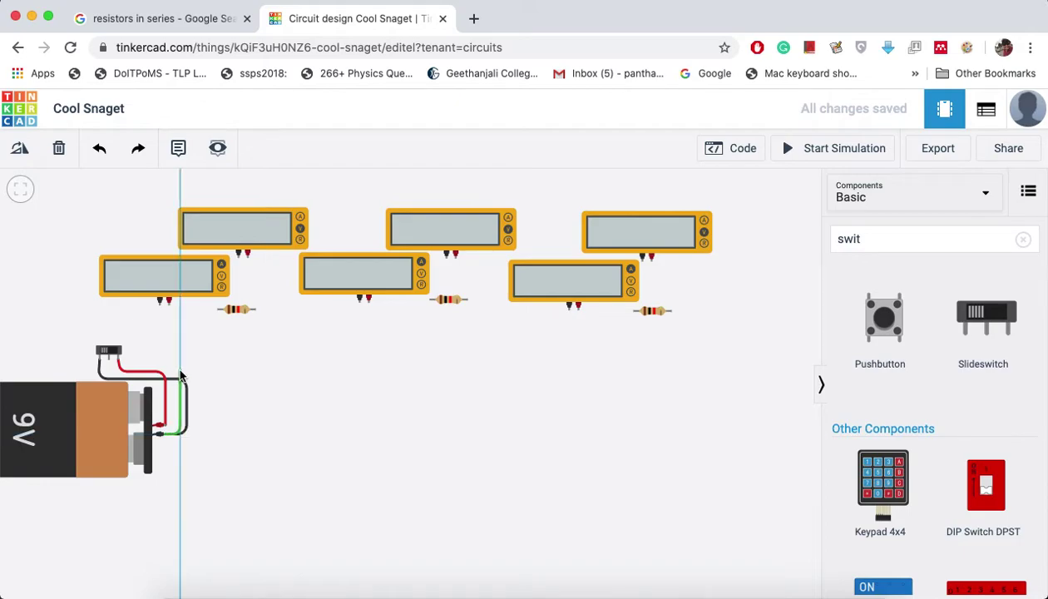
{"action": "left_click", "coordinate": [180, 342]}
{"action": "left_click", "coordinate": [149, 340]}
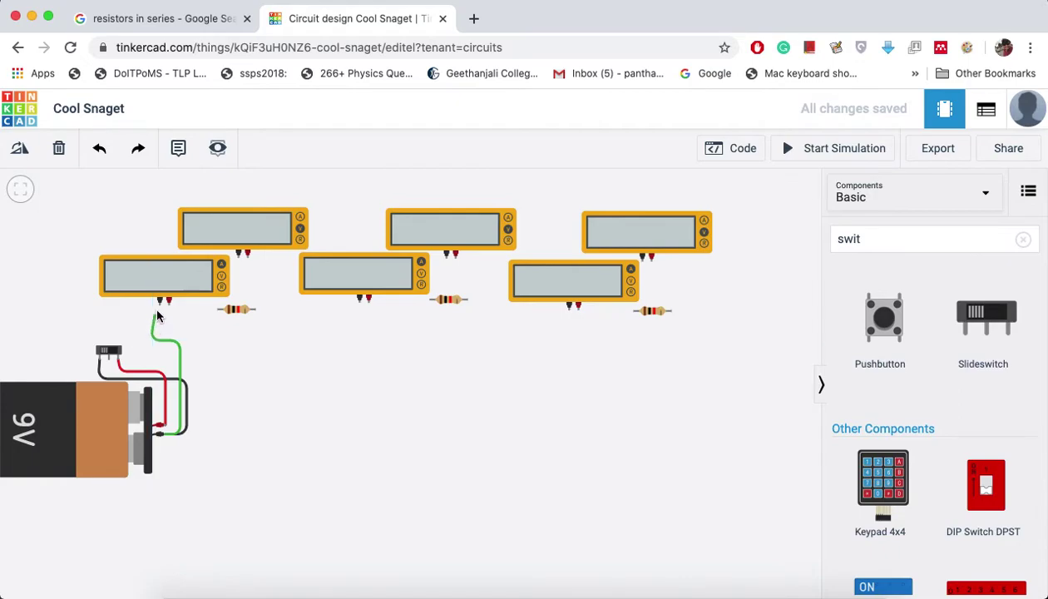
{"action": "left_click", "coordinate": [160, 303]}
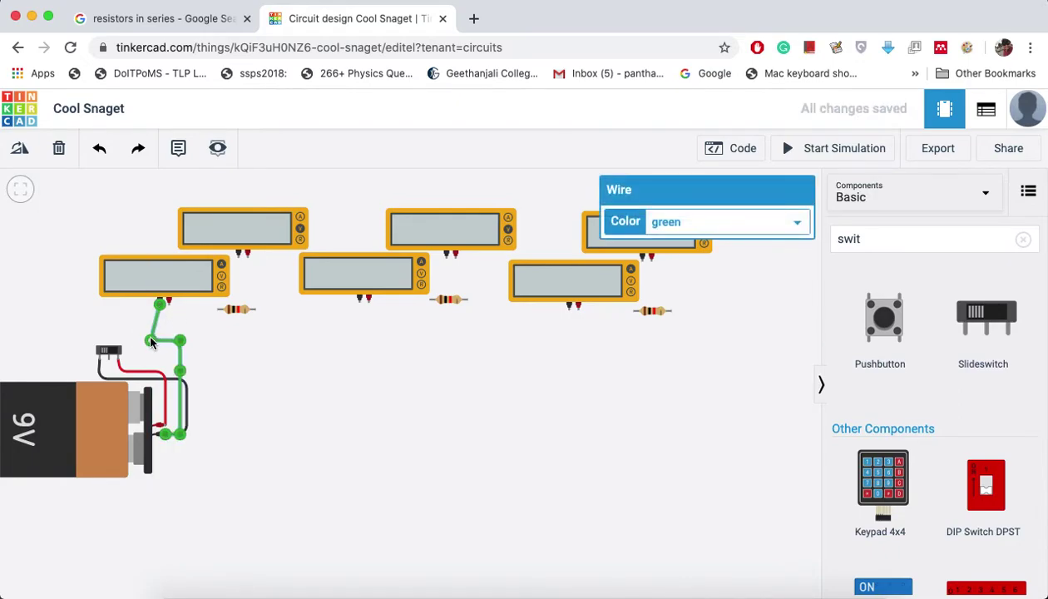
{"action": "left_click_drag", "start_coordinate": [152, 343], "coordinate": [160, 341]}
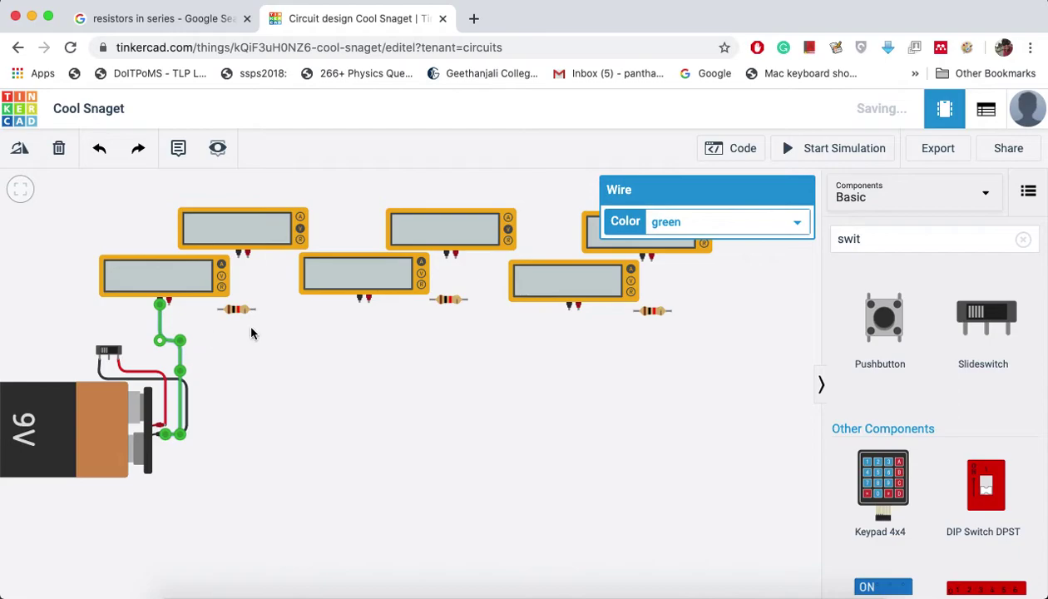
Step: Wire the first ammeter's positive probe through the first resistor to the second ammeter's negative probe
{"action": "left_click", "coordinate": [169, 303]}
{"action": "left_click", "coordinate": [219, 310]}
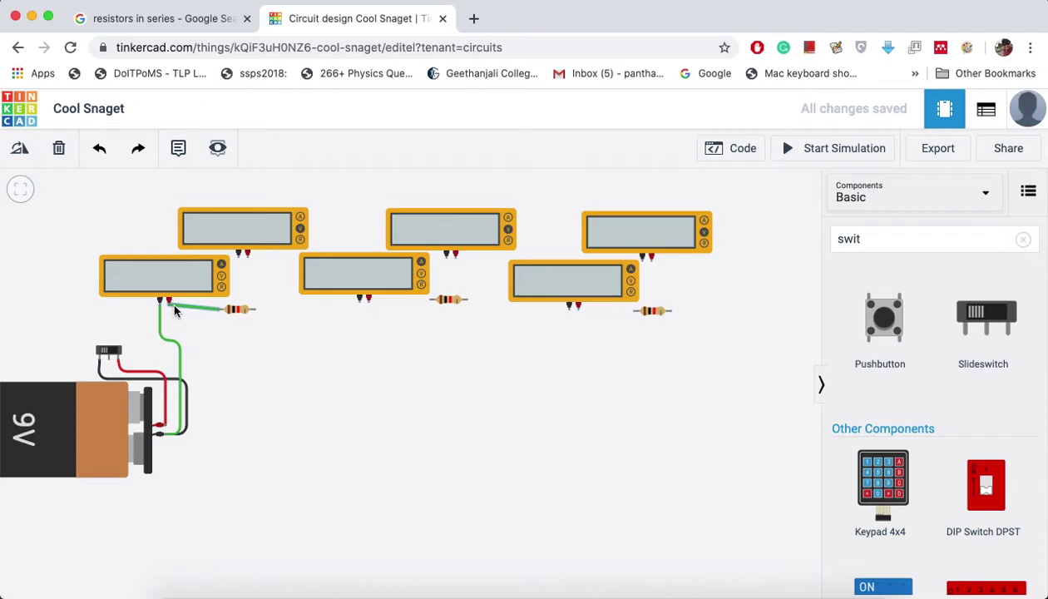
{"action": "left_click", "coordinate": [255, 311]}
{"action": "left_click", "coordinate": [359, 301]}
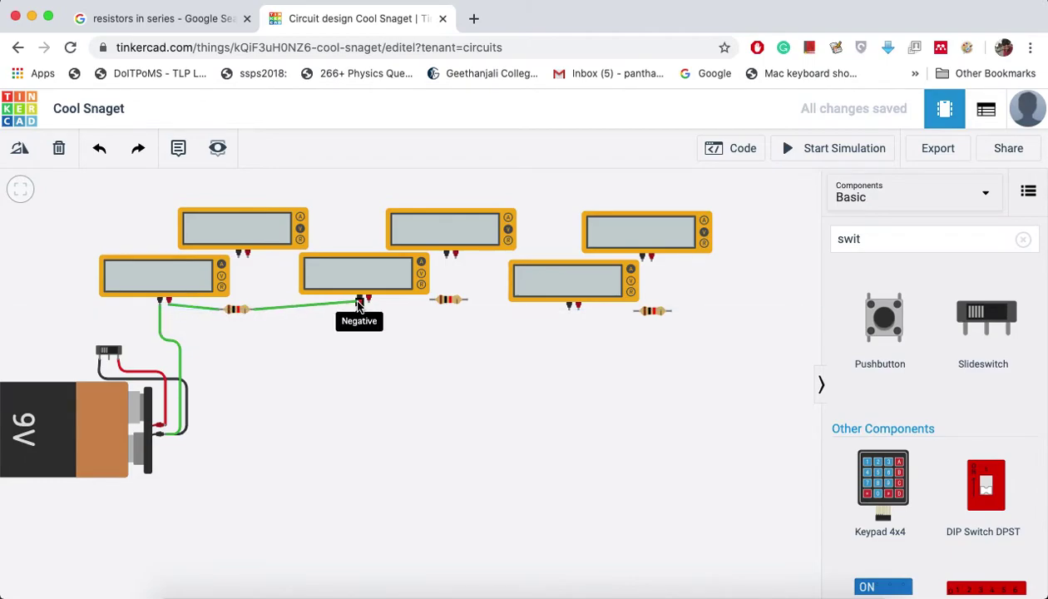
Step: Wire the second ammeter through the second resistor to the third ammeter, and the third ammeter's positive probe to the third resistor's left terminal
{"action": "left_click", "coordinate": [368, 300]}
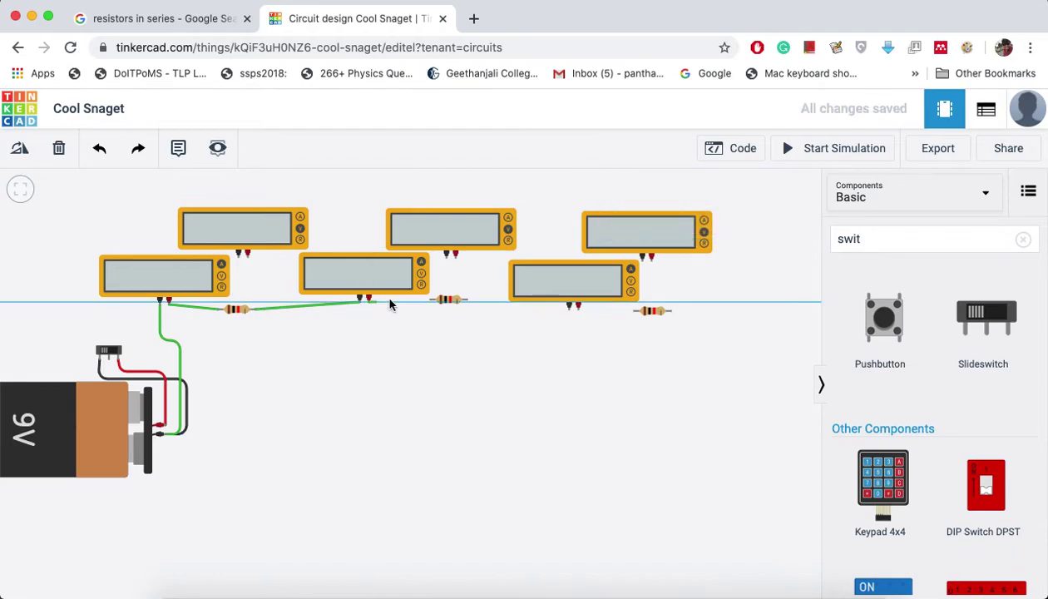
{"action": "left_click", "coordinate": [431, 301]}
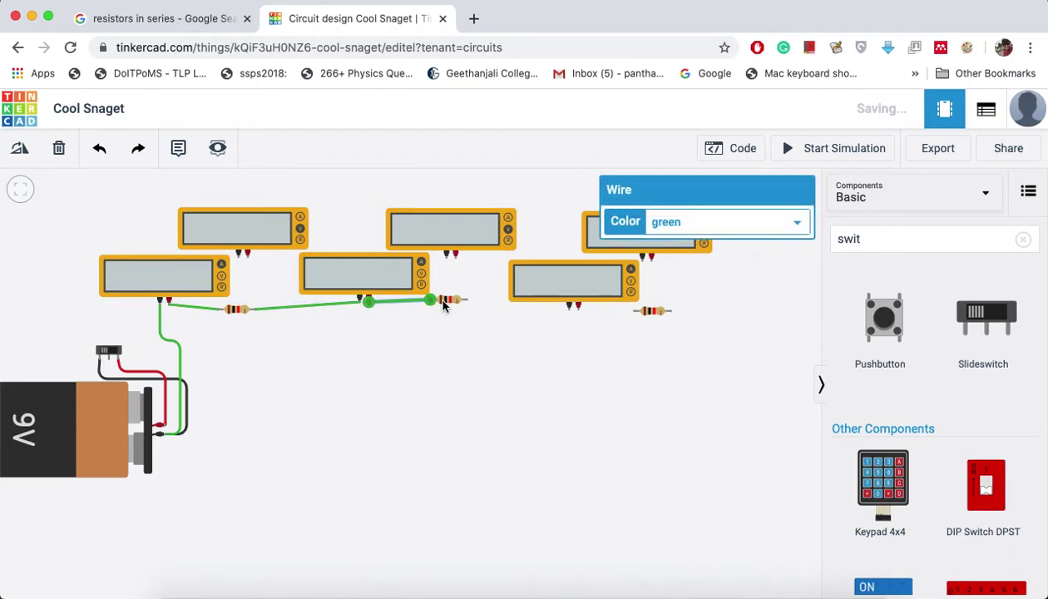
{"action": "left_click", "coordinate": [465, 301]}
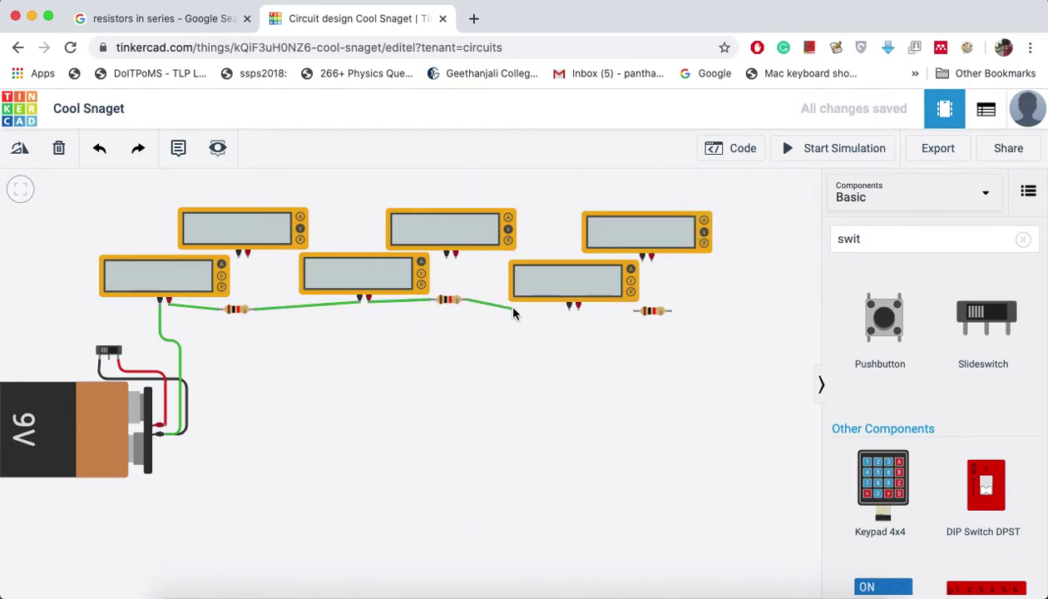
{"action": "left_click", "coordinate": [570, 310]}
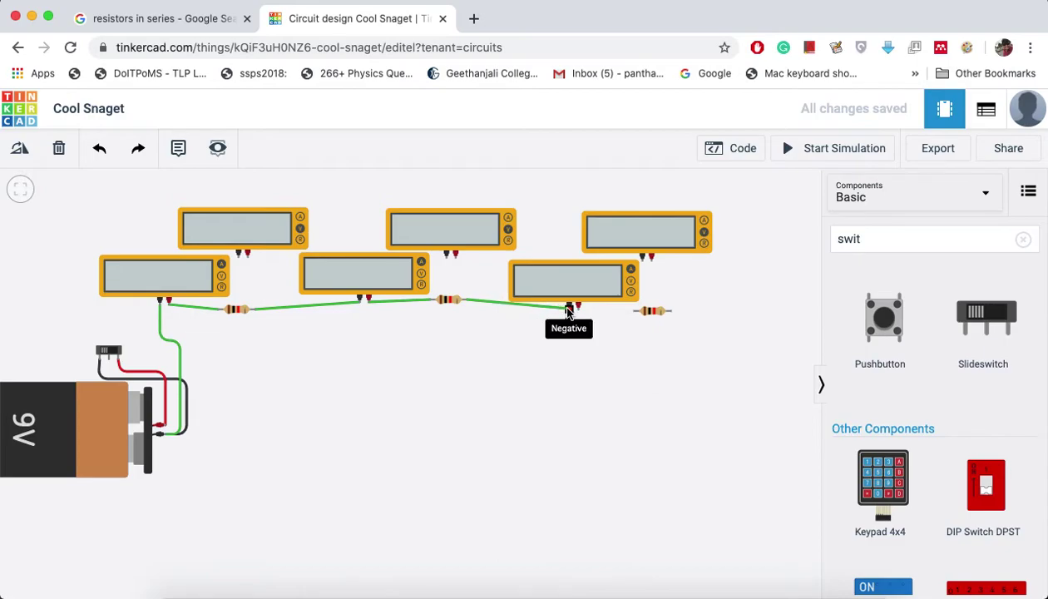
{"action": "left_click", "coordinate": [570, 305]}
{"action": "left_click", "coordinate": [579, 306]}
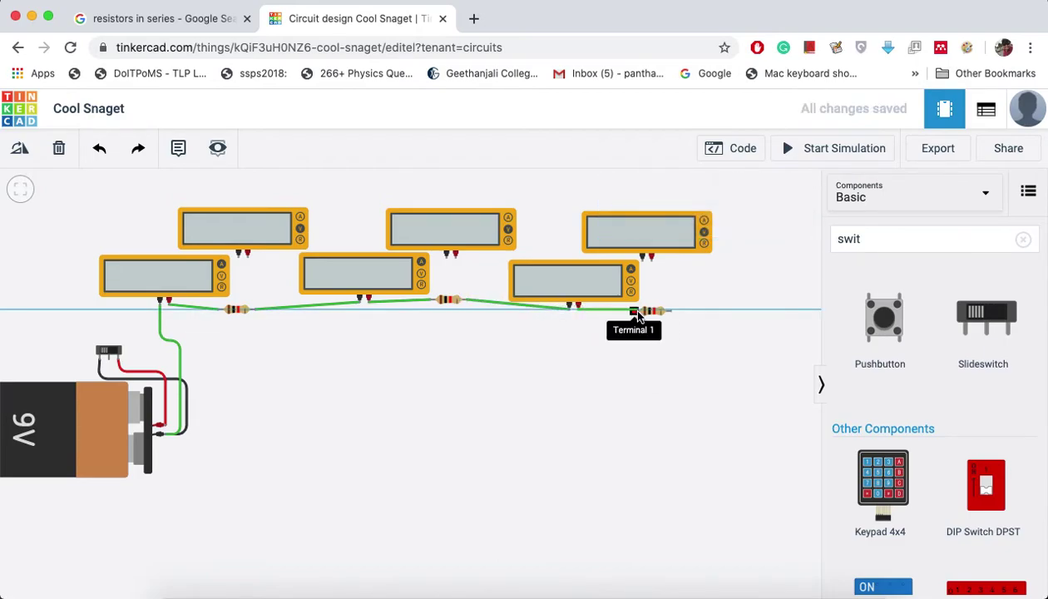
{"action": "left_click", "coordinate": [635, 312]}
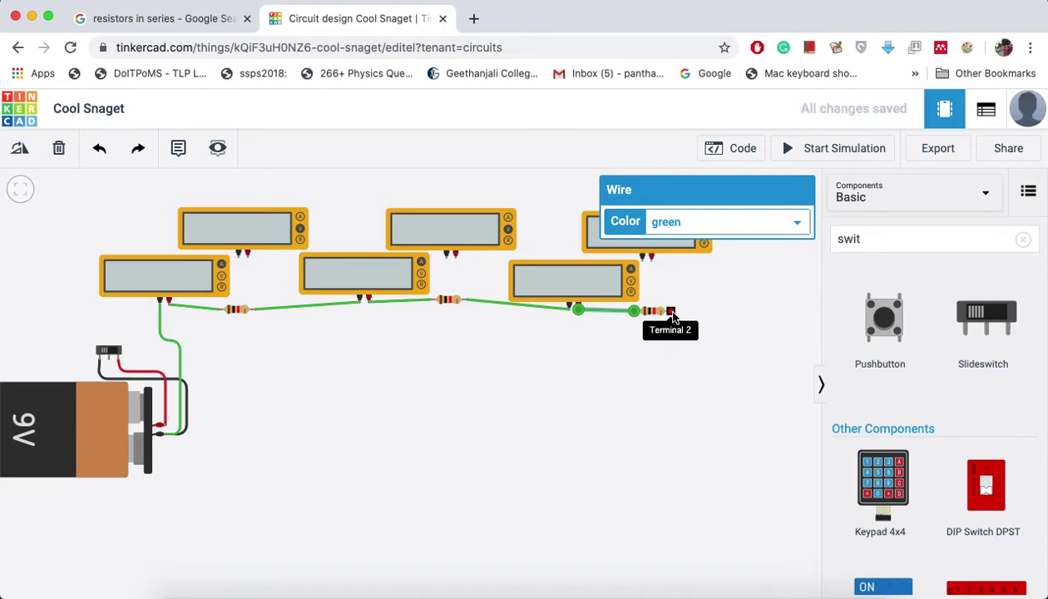
Step: Wire the slideswitch's middle terminal around the bottom of the circuit to the third resistor's right terminal
{"action": "left_click", "coordinate": [107, 358]}
{"action": "left_click", "coordinate": [197, 363]}
{"action": "left_click", "coordinate": [198, 522]}
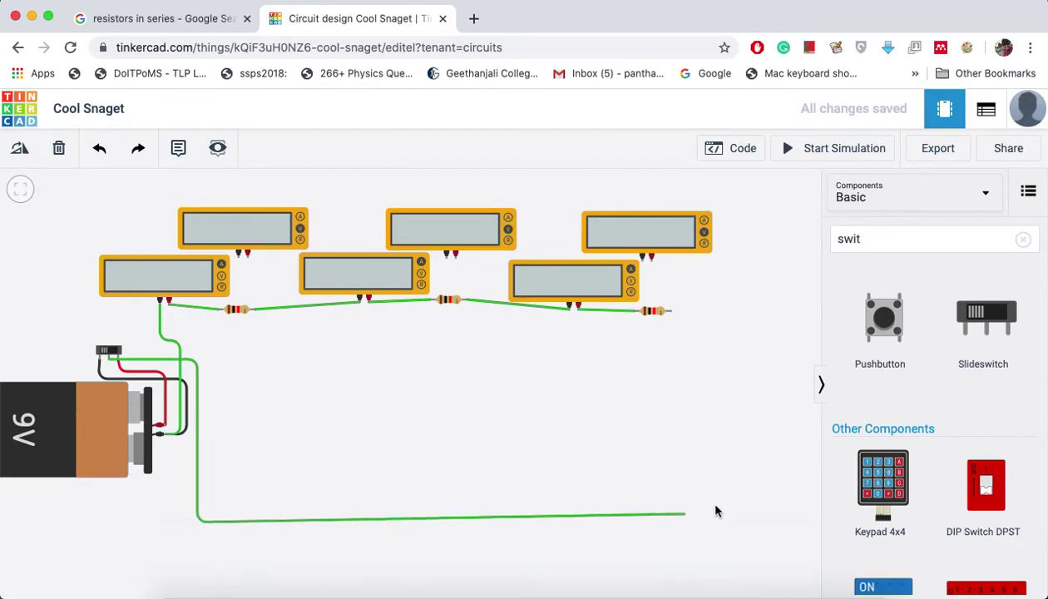
{"action": "left_click", "coordinate": [729, 521]}
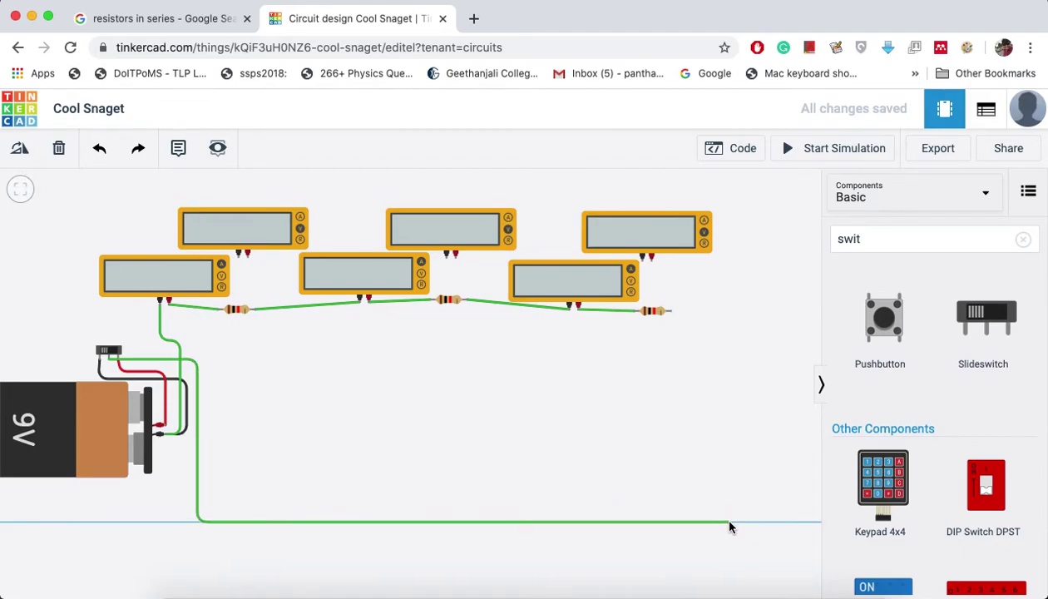
{"action": "left_click", "coordinate": [729, 312]}
{"action": "left_click", "coordinate": [673, 313]}
{"action": "left_click", "coordinate": [564, 395]}
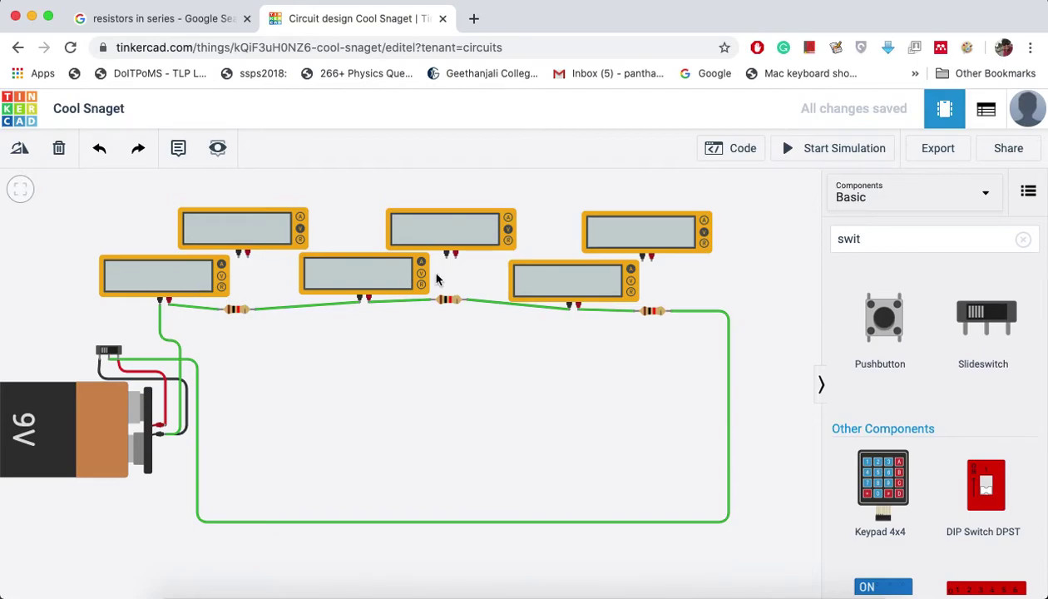
Step: Connect the first voltmeter across the first resistor, negative probe to its left terminal and positive probe to its right terminal
{"action": "left_click", "coordinate": [238, 258]}
{"action": "left_click", "coordinate": [238, 291]}
{"action": "left_click", "coordinate": [217, 310]}
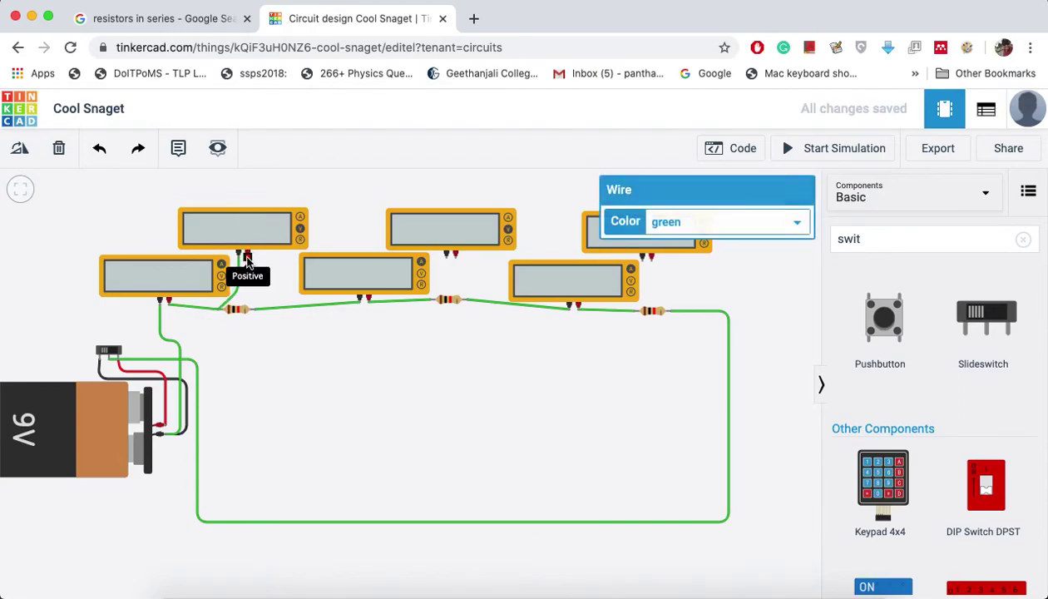
{"action": "left_click", "coordinate": [247, 255]}
{"action": "left_click", "coordinate": [256, 310]}
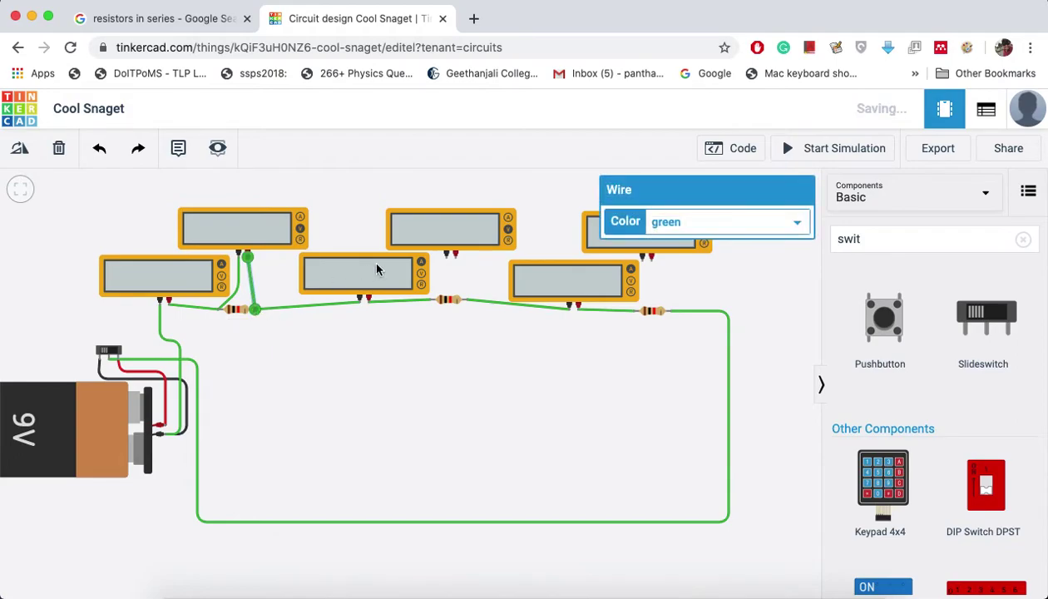
Step: Connect the second voltmeter across the second resistor, negative probe to its left terminal and positive probe to its right terminal
{"action": "left_click", "coordinate": [446, 263]}
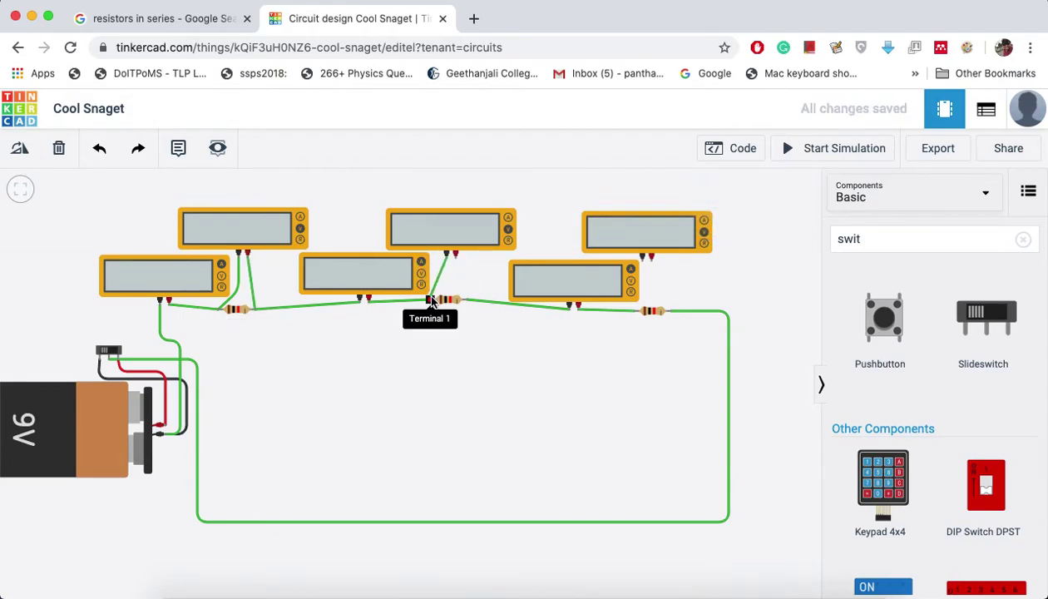
{"action": "left_click", "coordinate": [436, 300]}
{"action": "left_click", "coordinate": [456, 261]}
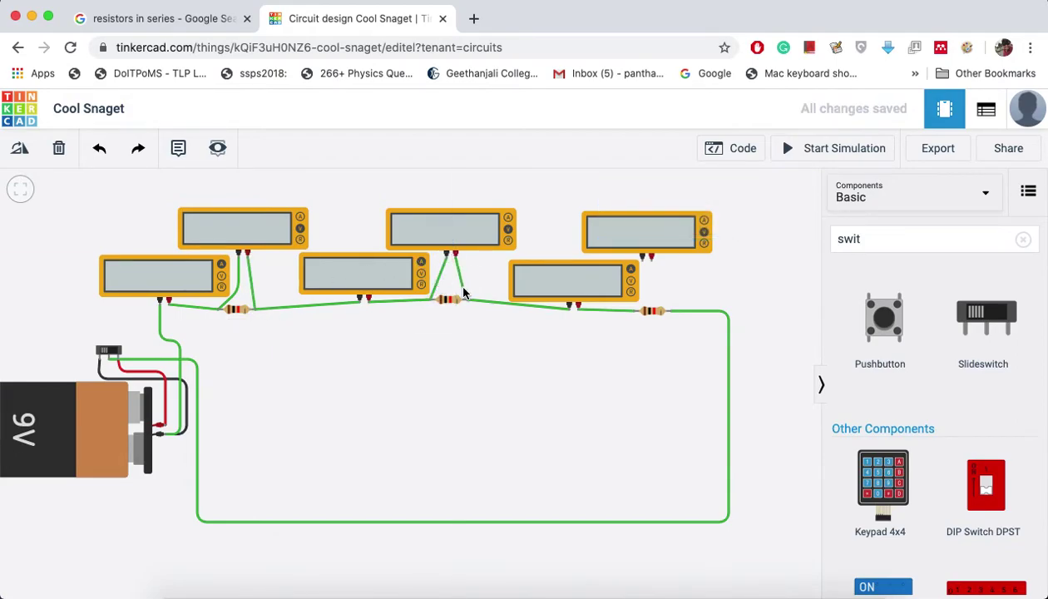
{"action": "left_click", "coordinate": [467, 299]}
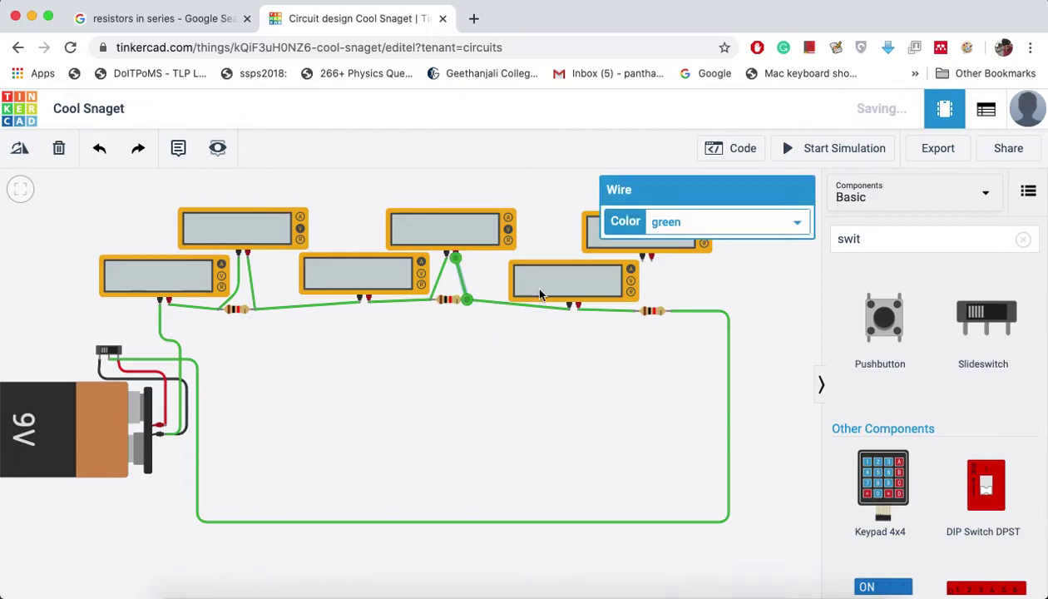
Step: Connect the third voltmeter across the third resistor, negative probe to its left terminal and positive probe to its right terminal
{"action": "left_click", "coordinate": [641, 257]}
{"action": "left_click", "coordinate": [636, 312]}
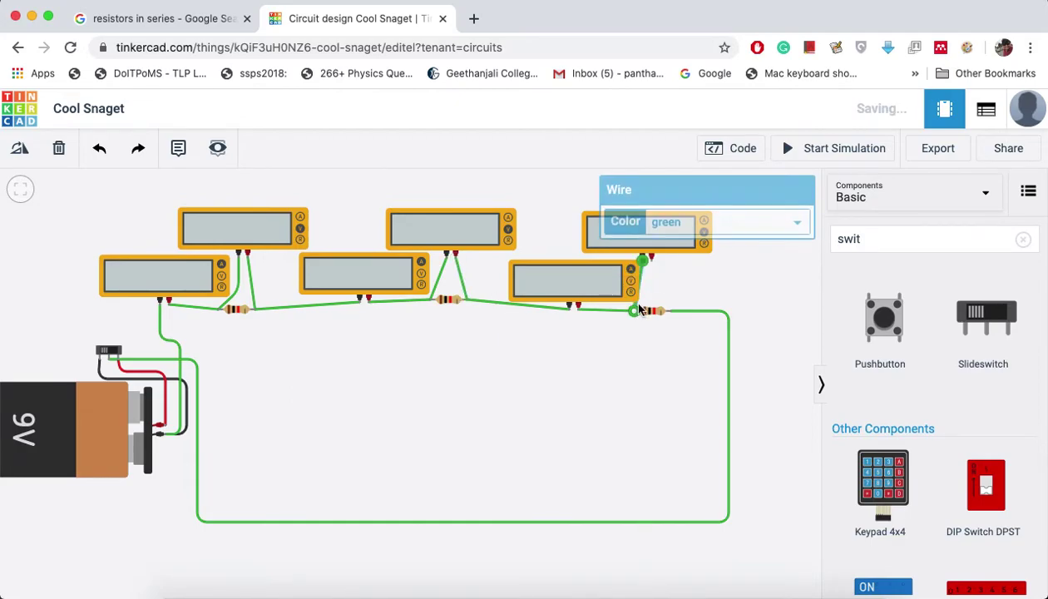
{"action": "left_click", "coordinate": [651, 258]}
{"action": "left_click", "coordinate": [666, 310]}
{"action": "left_click", "coordinate": [633, 364]}
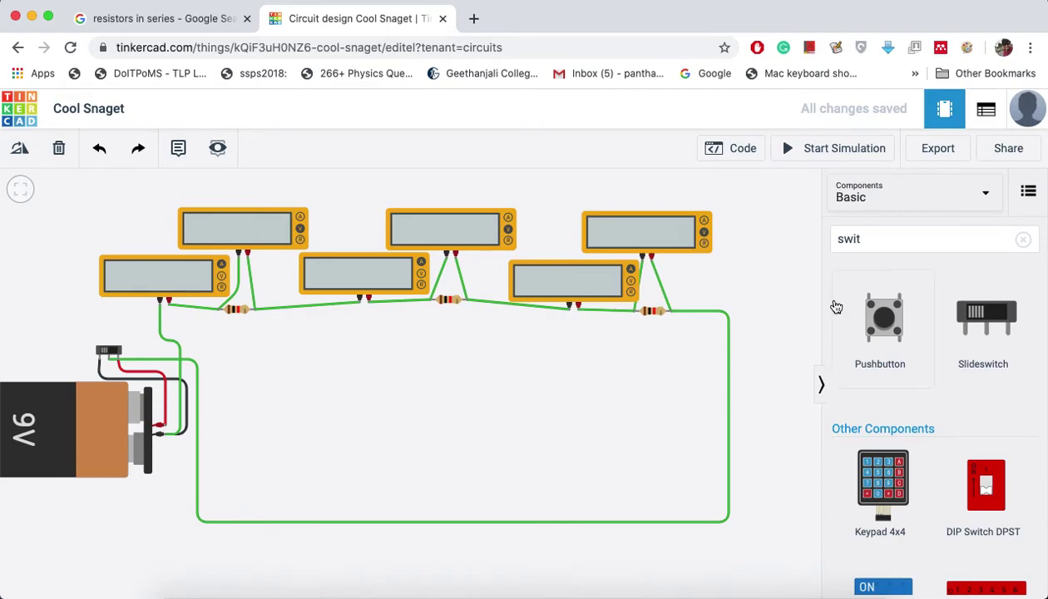
Step: Find the multimeter component with "mul", place one inside the circuit loop below the resistors, and turn it upside down with probes facing up
{"action": "left_click", "coordinate": [879, 240]}
{"action": "type", "text": "mulit"}
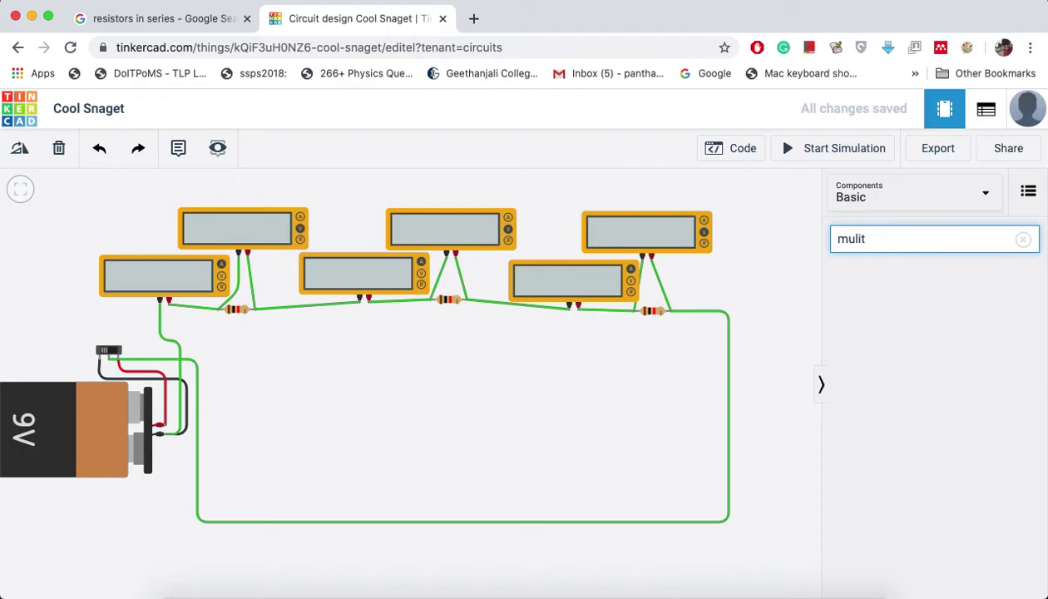
{"action": "key", "text": "BackSpace"}
{"action": "key", "text": "BackSpace"}
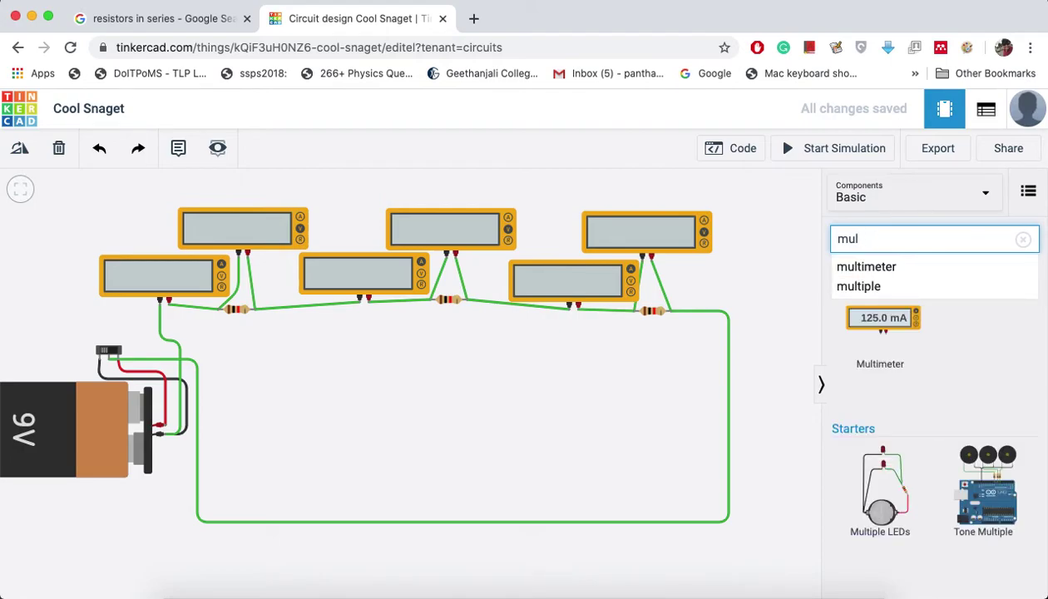
{"action": "left_click_drag", "start_coordinate": [884, 318], "coordinate": [411, 384]}
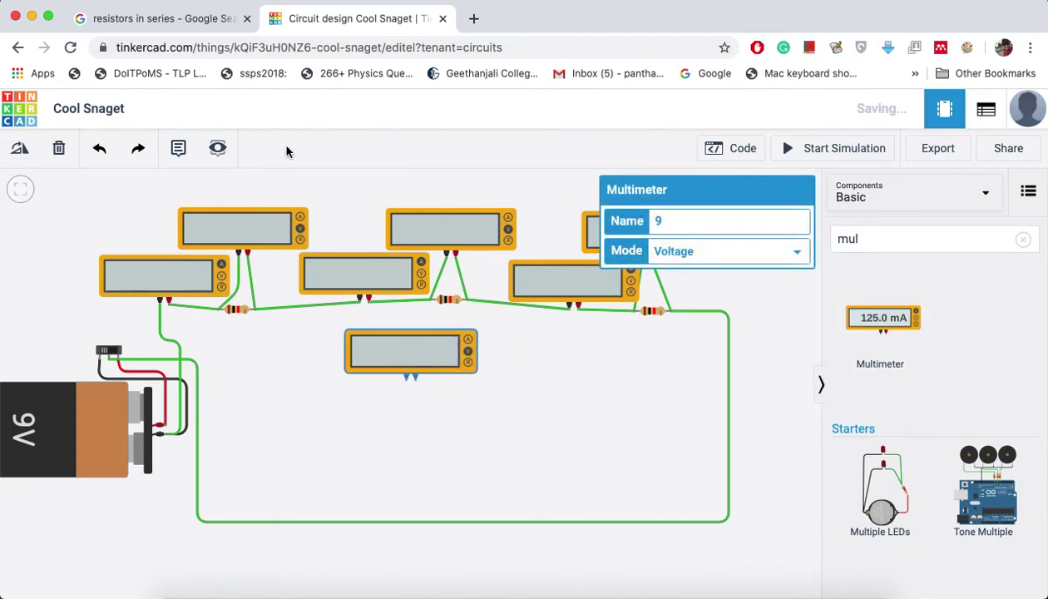
{"action": "left_click", "coordinate": [18, 150]}
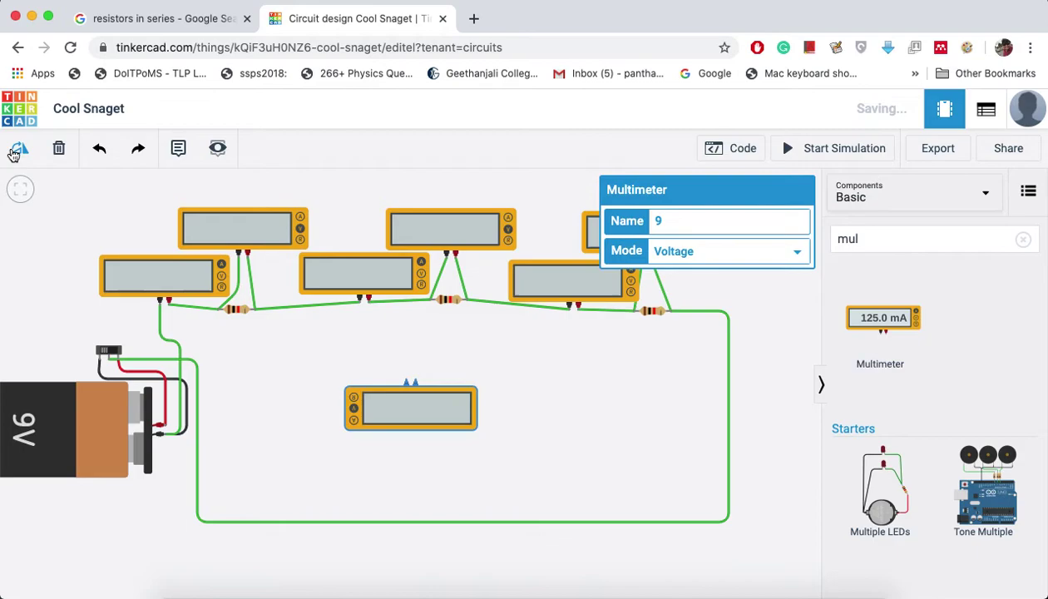
{"action": "left_click_drag", "start_coordinate": [440, 409], "coordinate": [463, 412]}
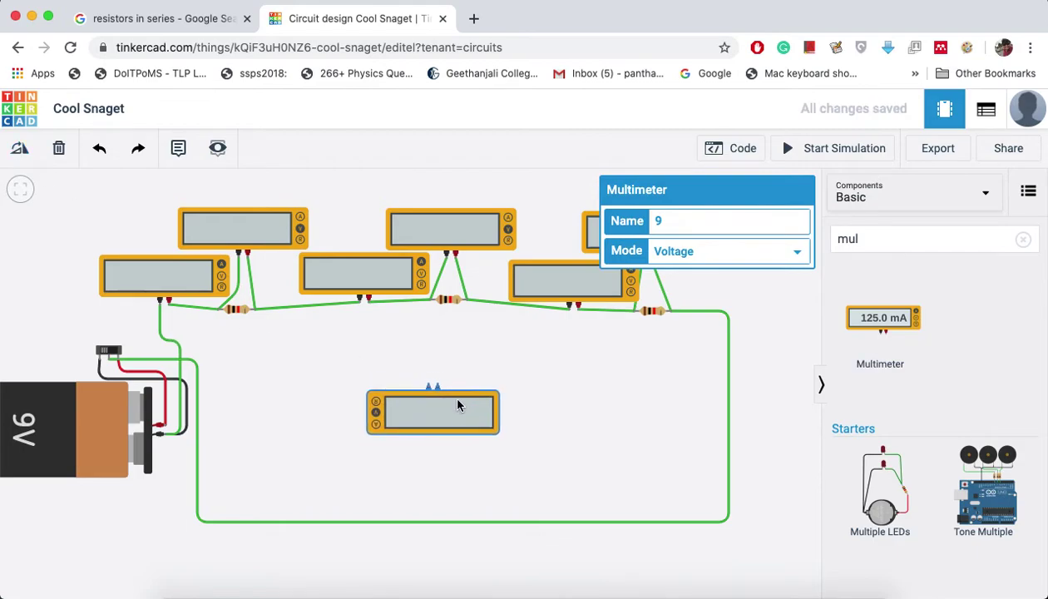
{"action": "left_click", "coordinate": [471, 370]}
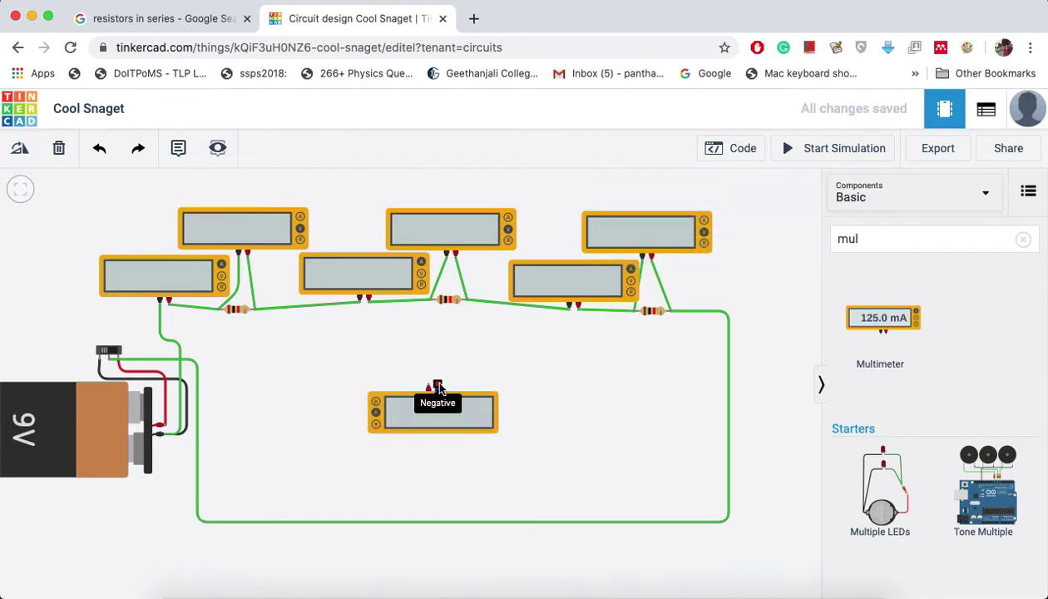
Step: Wire the lower multimeter's negative probe to the first resistor's left terminal and its positive probe to the third resistor's right terminal
{"action": "left_click", "coordinate": [438, 387]}
{"action": "left_click", "coordinate": [438, 376]}
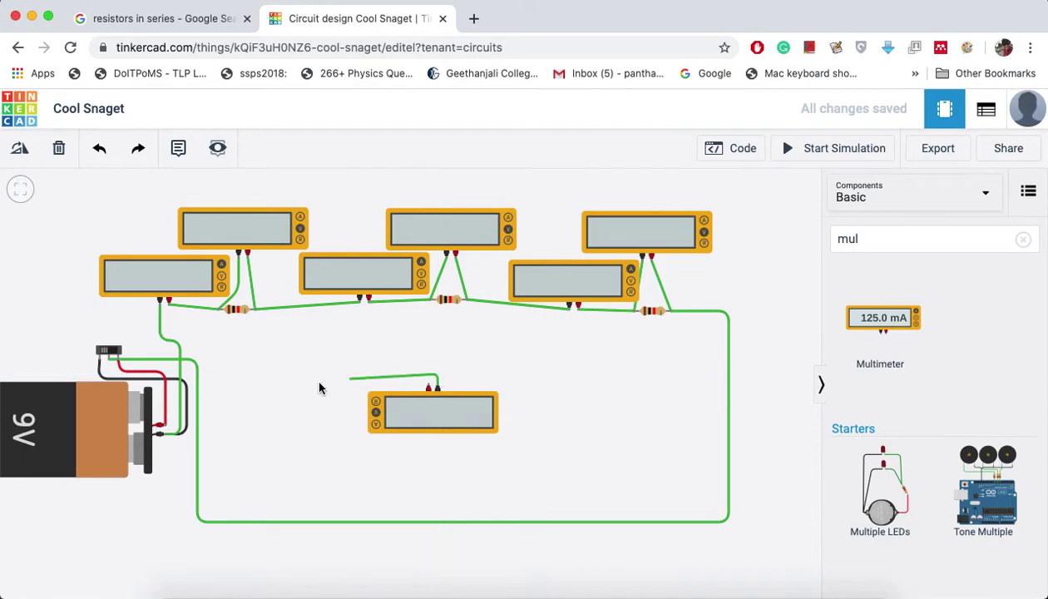
{"action": "left_click", "coordinate": [232, 375]}
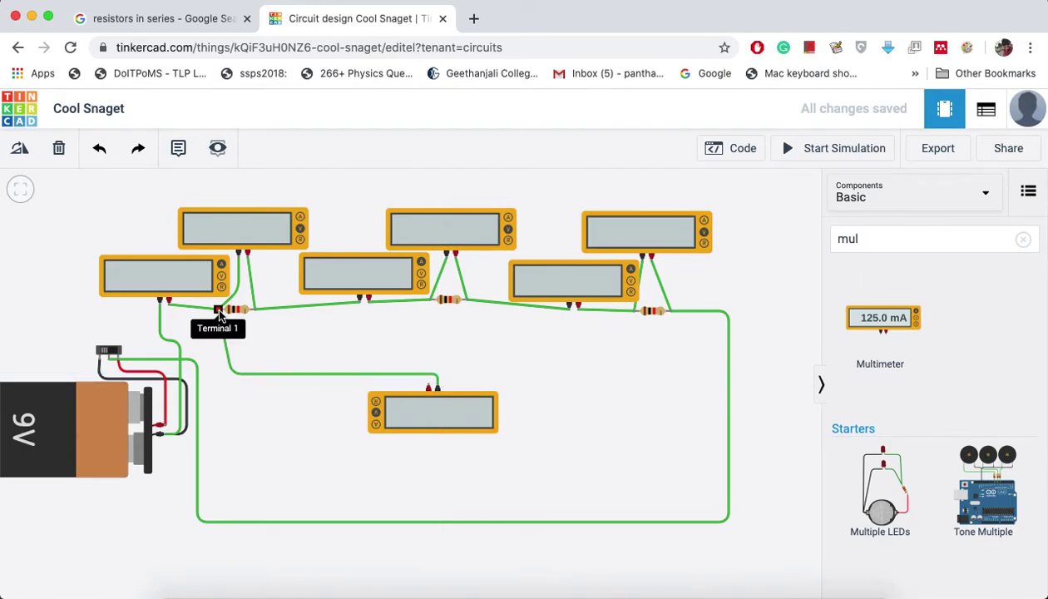
{"action": "left_click", "coordinate": [218, 311]}
{"action": "left_click", "coordinate": [429, 387]}
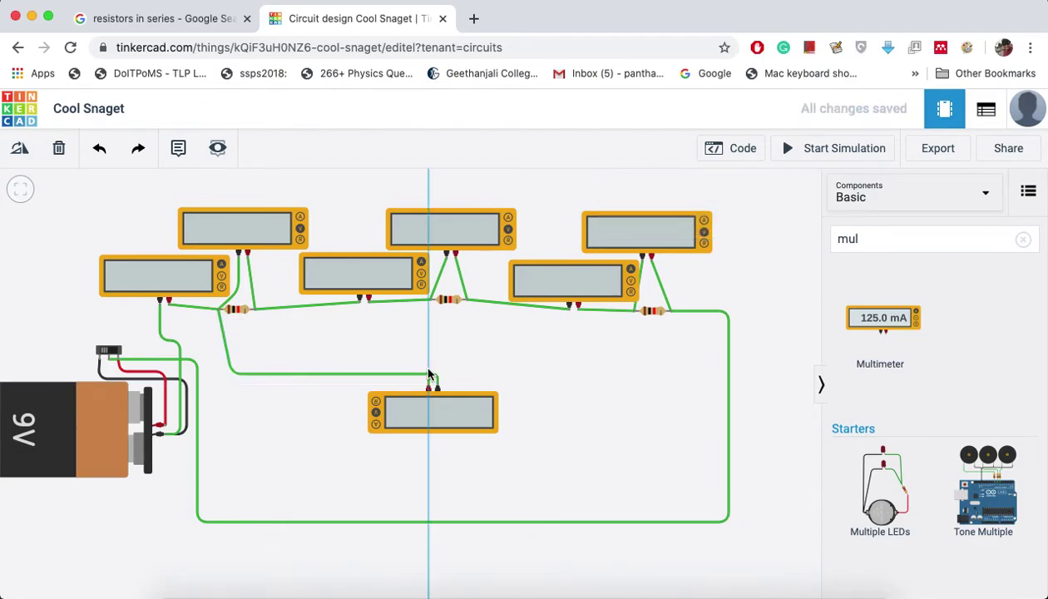
{"action": "left_click", "coordinate": [429, 366]}
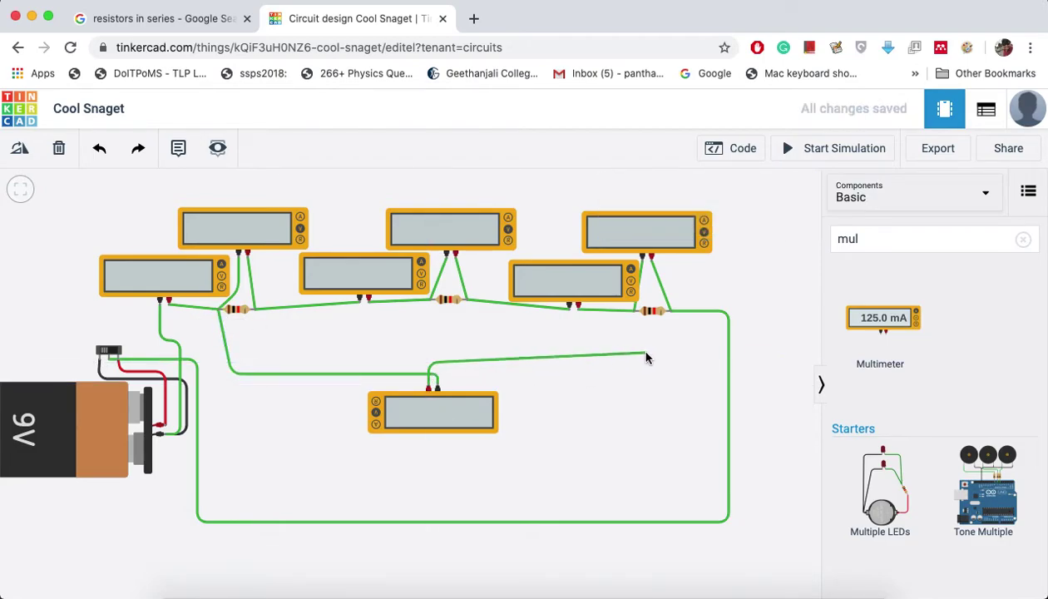
{"action": "left_click", "coordinate": [672, 350]}
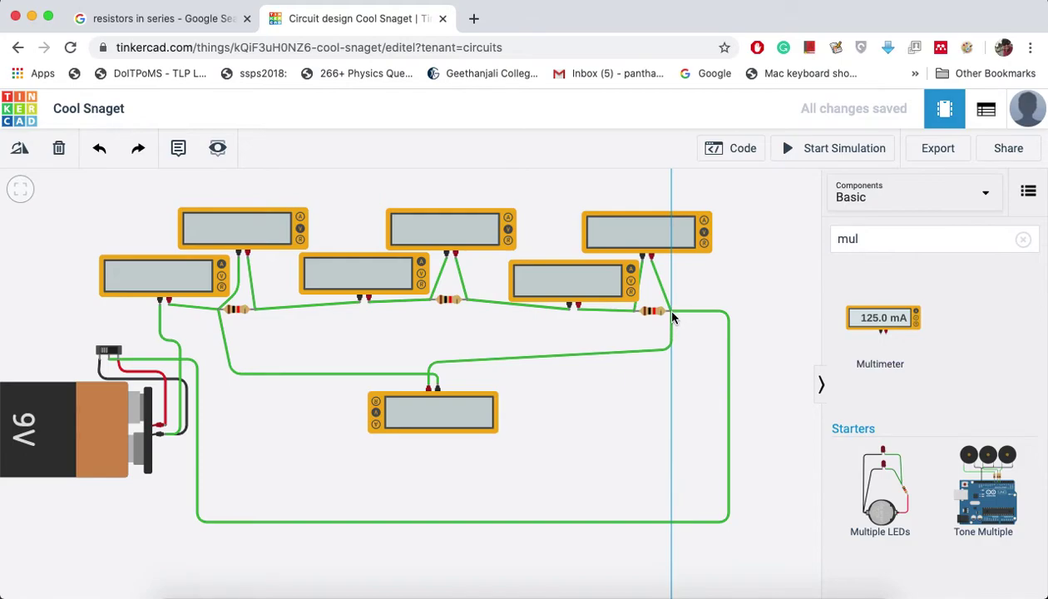
{"action": "left_click", "coordinate": [671, 312]}
{"action": "left_click", "coordinate": [751, 286]}
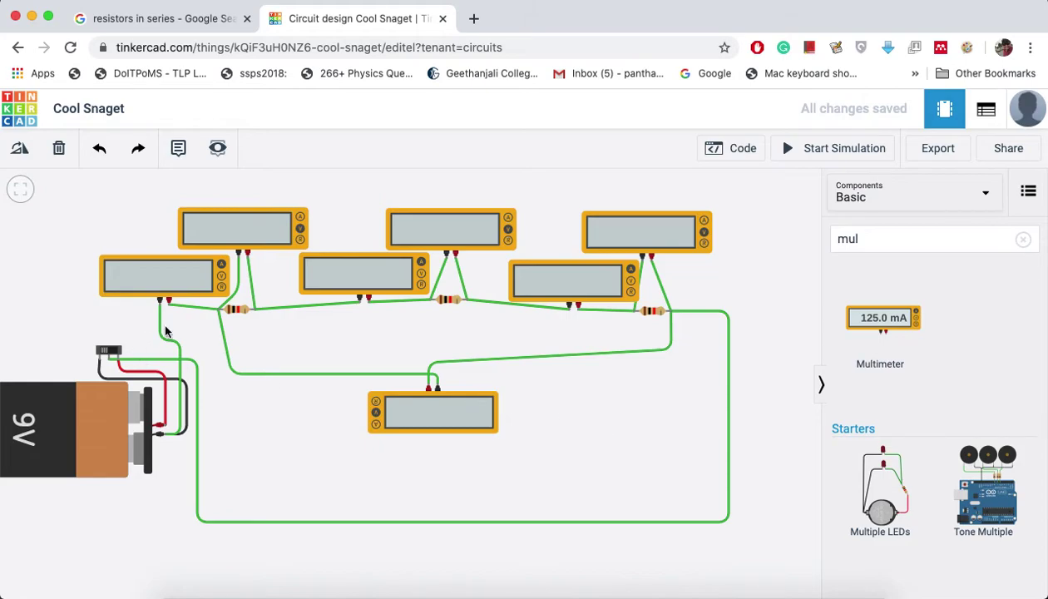
Step: Set the second resistor's resistance to 2 kΩ and the third resistor's to 3 kΩ
{"action": "left_click", "coordinate": [237, 310]}
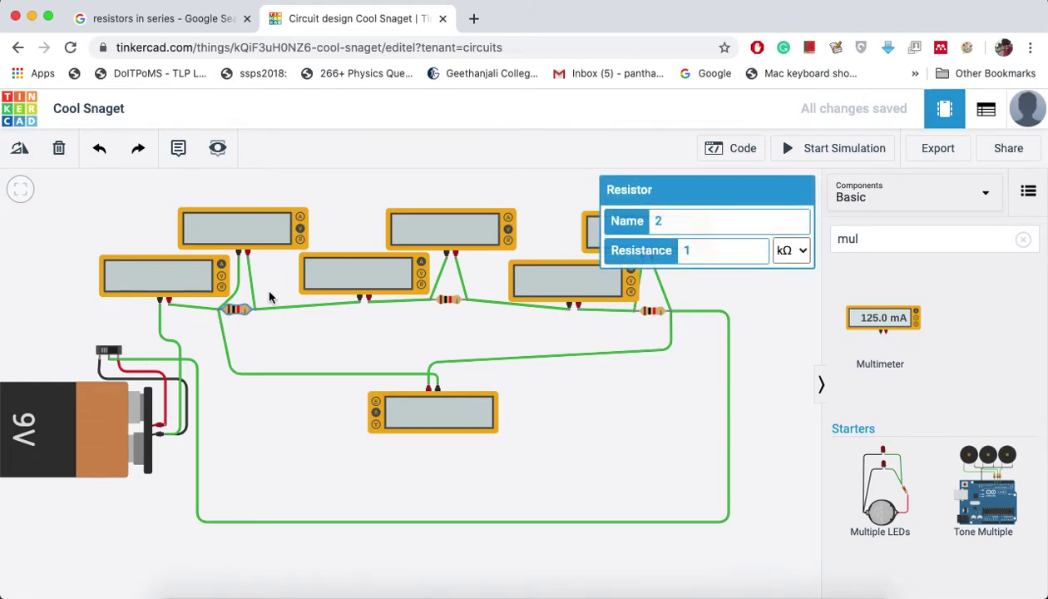
{"action": "left_click", "coordinate": [449, 301]}
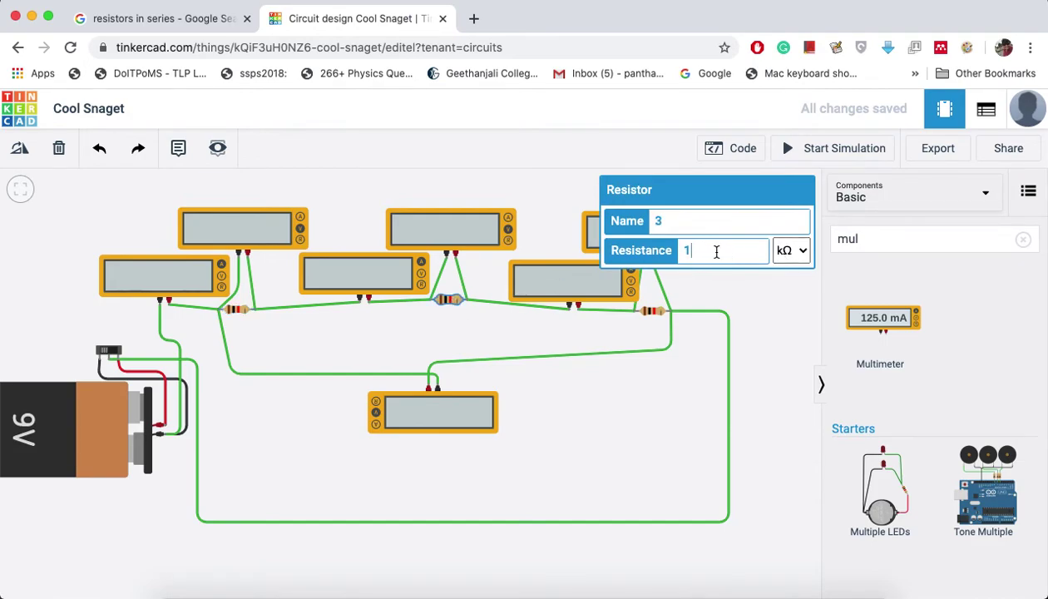
{"action": "type", "text": "2"}
{"action": "left_click", "coordinate": [654, 312]}
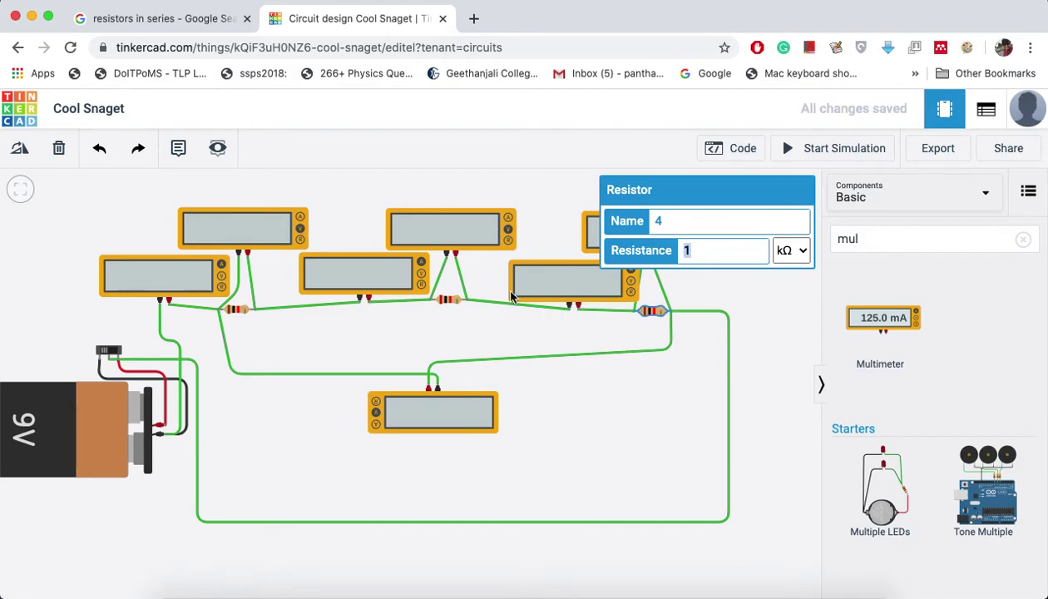
{"action": "type", "text": "3"}
{"action": "left_click", "coordinate": [640, 459]}
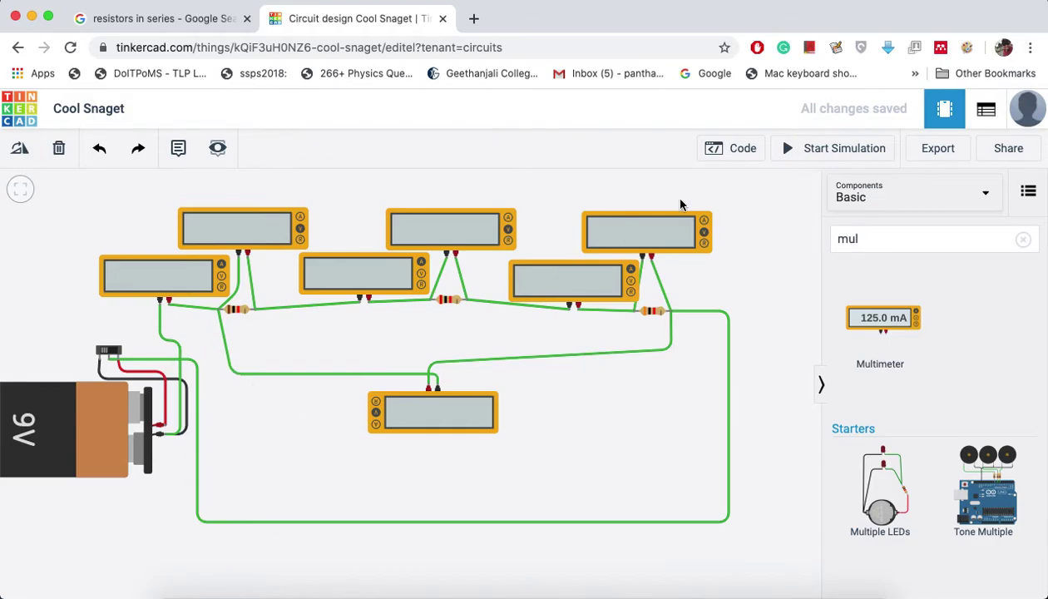
Step: Start the simulation and flip the slideswitch to close the circuit
{"action": "left_click", "coordinate": [807, 147]}
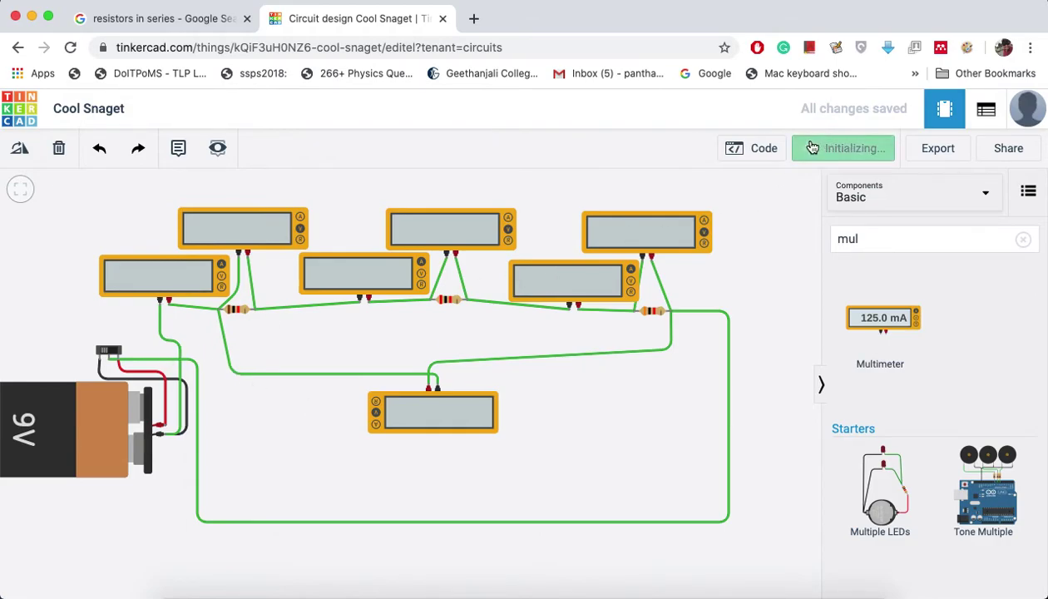
{"action": "left_click", "coordinate": [110, 350]}
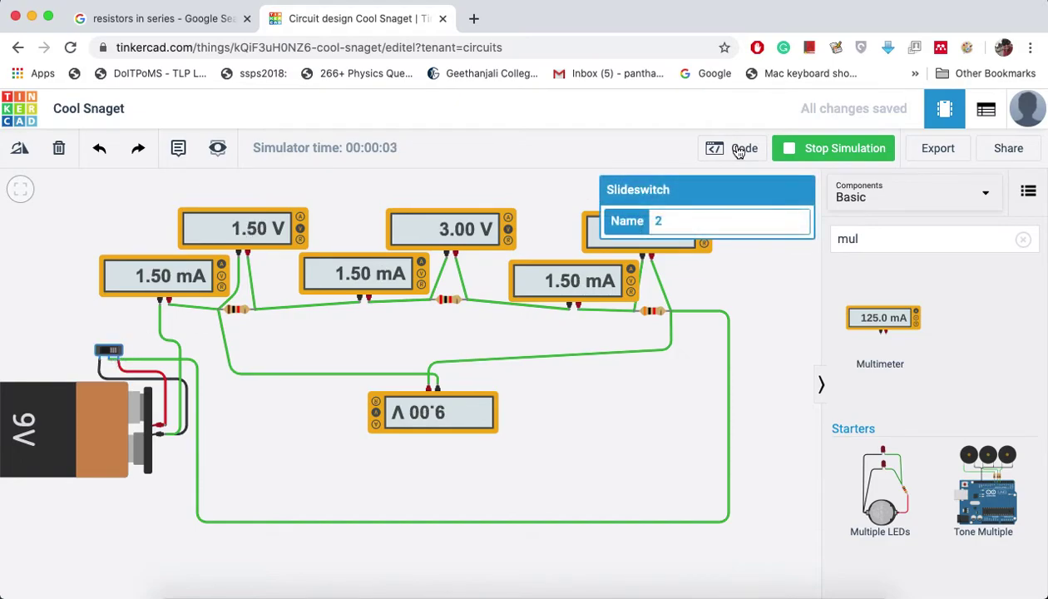
{"action": "left_click", "coordinate": [770, 321]}
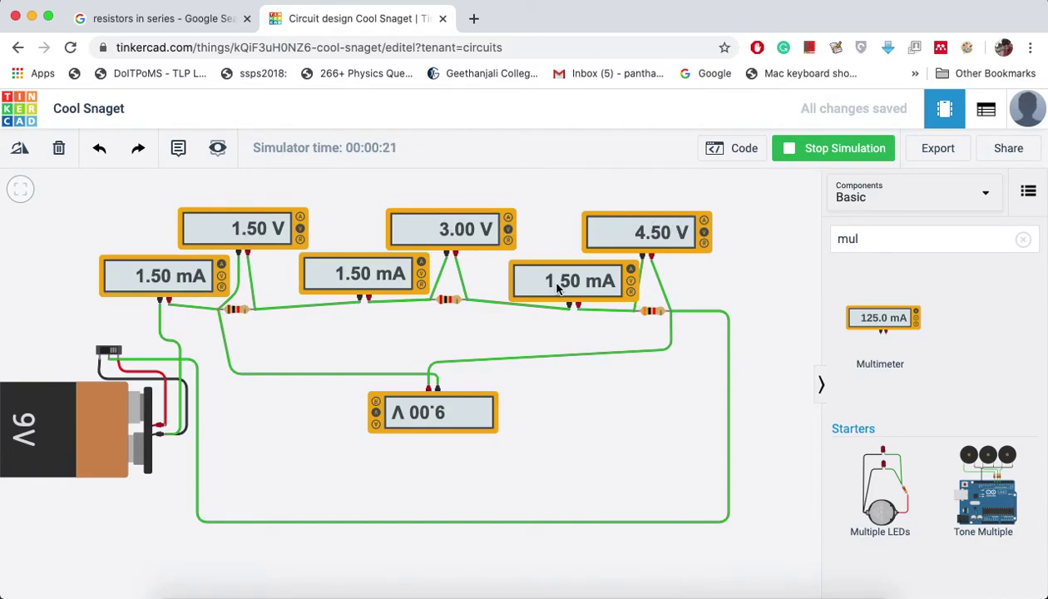
Step: Open the page-drawing overlay and handwrite V1, V2 and V3 above the three upper voltmeters with the pencil
{"action": "left_click", "coordinate": [969, 47]}
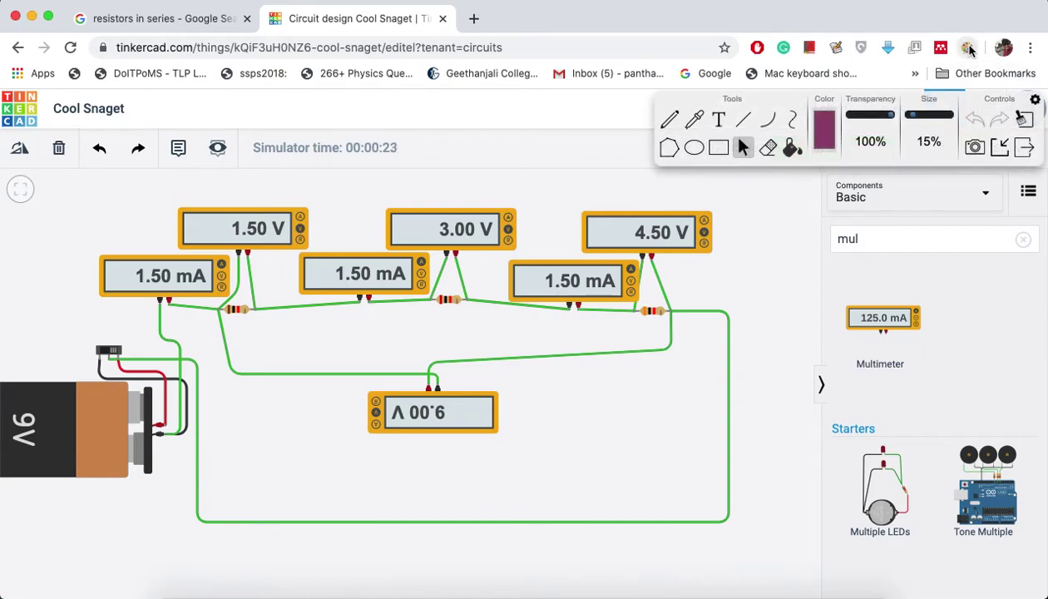
{"action": "mouse_move", "coordinate": [214, 197]}
{"action": "left_mouse_down"}
{"action": "mouse_move", "coordinate": [230, 199]}
{"action": "mouse_move", "coordinate": [215, 190]}
{"action": "mouse_move", "coordinate": [222, 229]}
{"action": "left_mouse_up"}
{"action": "left_click", "coordinate": [670, 122]}
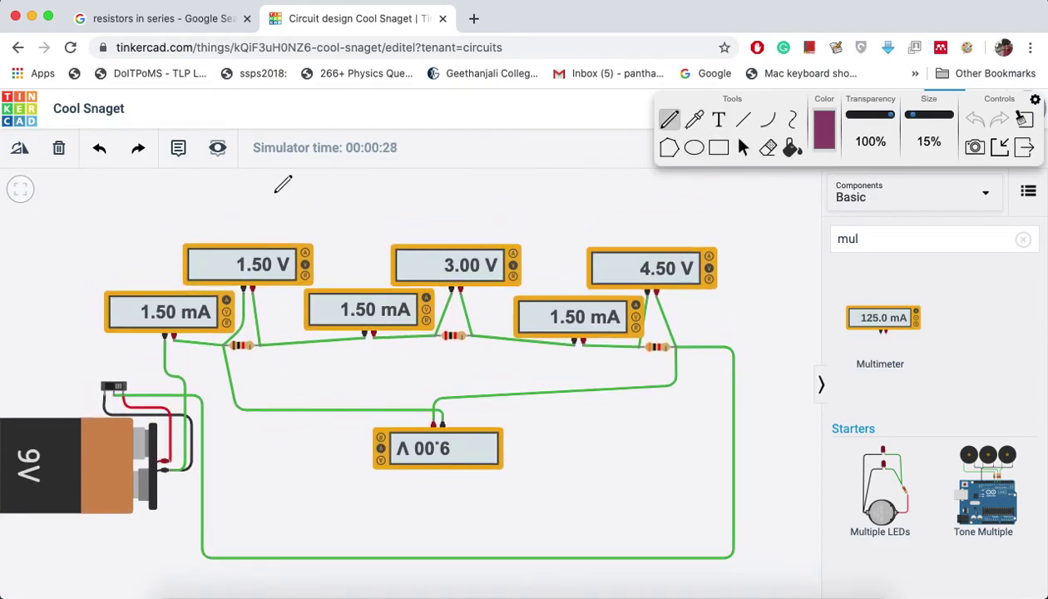
{"action": "mouse_move", "coordinate": [214, 218]}
{"action": "left_mouse_down"}
{"action": "mouse_move", "coordinate": [222, 238]}
{"action": "mouse_move", "coordinate": [234, 215]}
{"action": "mouse_move", "coordinate": [231, 238]}
{"action": "left_mouse_up"}
{"action": "mouse_move", "coordinate": [430, 218]}
{"action": "left_mouse_down"}
{"action": "mouse_move", "coordinate": [447, 199]}
{"action": "mouse_move", "coordinate": [458, 239]}
{"action": "left_mouse_up"}
{"action": "mouse_move", "coordinate": [620, 213]}
{"action": "left_mouse_down"}
{"action": "mouse_move", "coordinate": [639, 227]}
{"action": "mouse_move", "coordinate": [650, 195]}
{"action": "mouse_move", "coordinate": [673, 231]}
{"action": "mouse_move", "coordinate": [663, 241]}
{"action": "left_mouse_up"}
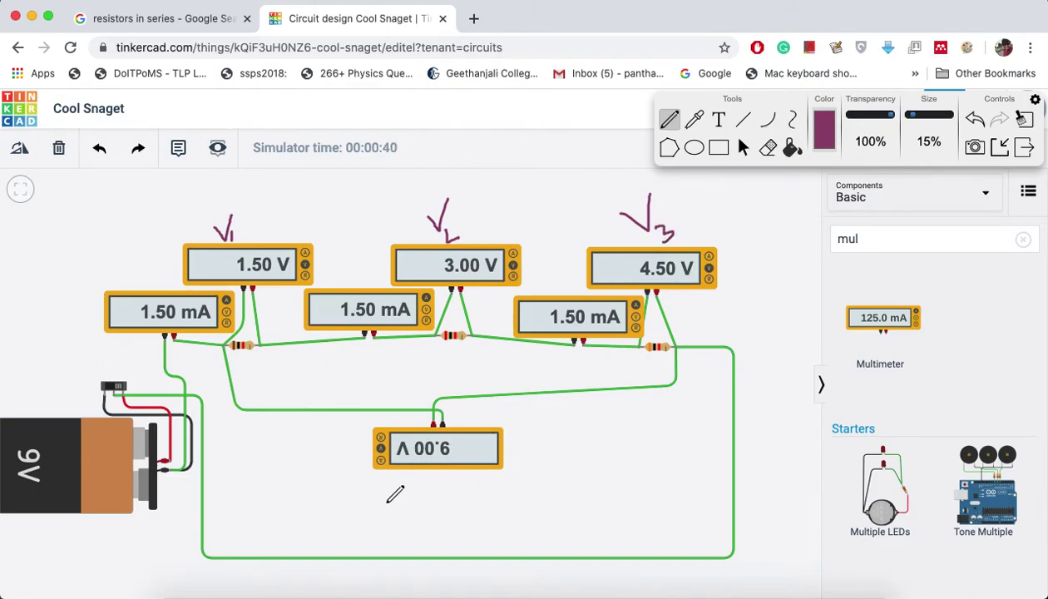
Step: Handwrite V = V1 + V2 + V3 below the lower multimeter, with 9 = 1.5 + 3 + 4.5 beneath it
{"action": "mouse_move", "coordinate": [391, 498]}
{"action": "left_mouse_down"}
{"action": "mouse_move", "coordinate": [408, 493]}
{"action": "mouse_move", "coordinate": [424, 521]}
{"action": "mouse_move", "coordinate": [456, 498]}
{"action": "mouse_move", "coordinate": [455, 529]}
{"action": "mouse_move", "coordinate": [502, 523]}
{"action": "mouse_move", "coordinate": [510, 506]}
{"action": "mouse_move", "coordinate": [515, 531]}
{"action": "mouse_move", "coordinate": [546, 511]}
{"action": "mouse_move", "coordinate": [539, 521]}
{"action": "mouse_move", "coordinate": [560, 523]}
{"action": "mouse_move", "coordinate": [568, 504]}
{"action": "mouse_move", "coordinate": [567, 529]}
{"action": "left_mouse_up"}
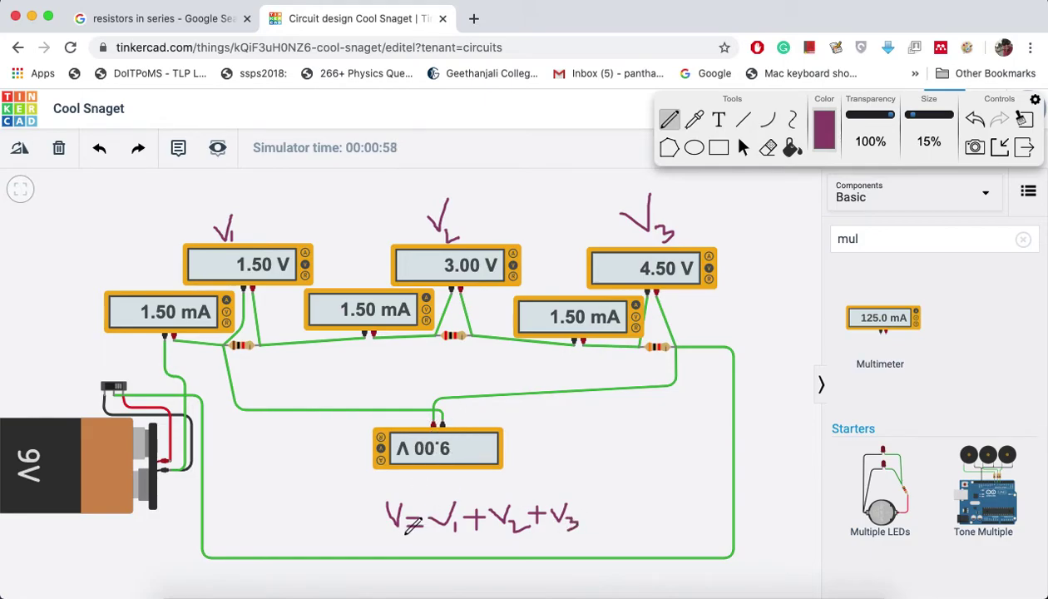
{"action": "mouse_move", "coordinate": [394, 539]}
{"action": "left_mouse_down"}
{"action": "mouse_move", "coordinate": [400, 568]}
{"action": "mouse_move", "coordinate": [433, 548]}
{"action": "left_mouse_up"}
{"action": "left_click_drag", "start_coordinate": [421, 561], "coordinate": [439, 560]}
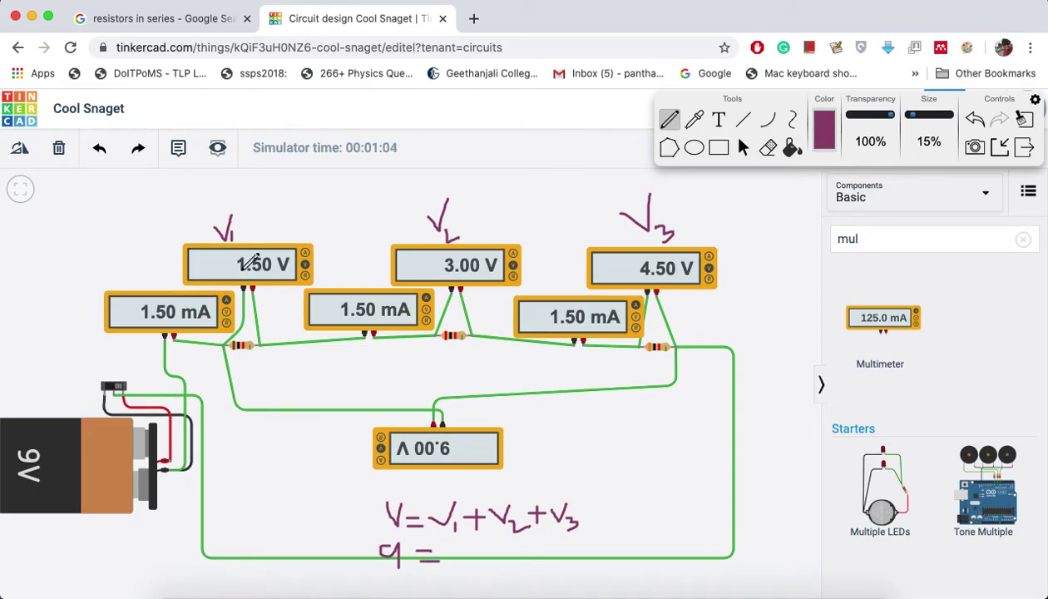
{"action": "left_click_drag", "start_coordinate": [452, 545], "coordinate": [450, 563]}
{"action": "left_click", "coordinate": [456, 560]}
{"action": "mouse_move", "coordinate": [464, 548]}
{"action": "left_mouse_down"}
{"action": "mouse_move", "coordinate": [481, 546]}
{"action": "mouse_move", "coordinate": [482, 562]}
{"action": "mouse_move", "coordinate": [504, 558]}
{"action": "mouse_move", "coordinate": [502, 567]}
{"action": "mouse_move", "coordinate": [525, 553]}
{"action": "mouse_move", "coordinate": [520, 562]}
{"action": "mouse_move", "coordinate": [576, 559]}
{"action": "mouse_move", "coordinate": [565, 569]}
{"action": "left_mouse_up"}
{"action": "left_click", "coordinate": [580, 563]}
{"action": "mouse_move", "coordinate": [589, 547]}
{"action": "left_mouse_down"}
{"action": "mouse_move", "coordinate": [604, 545]}
{"action": "mouse_move", "coordinate": [587, 568]}
{"action": "left_mouse_up"}
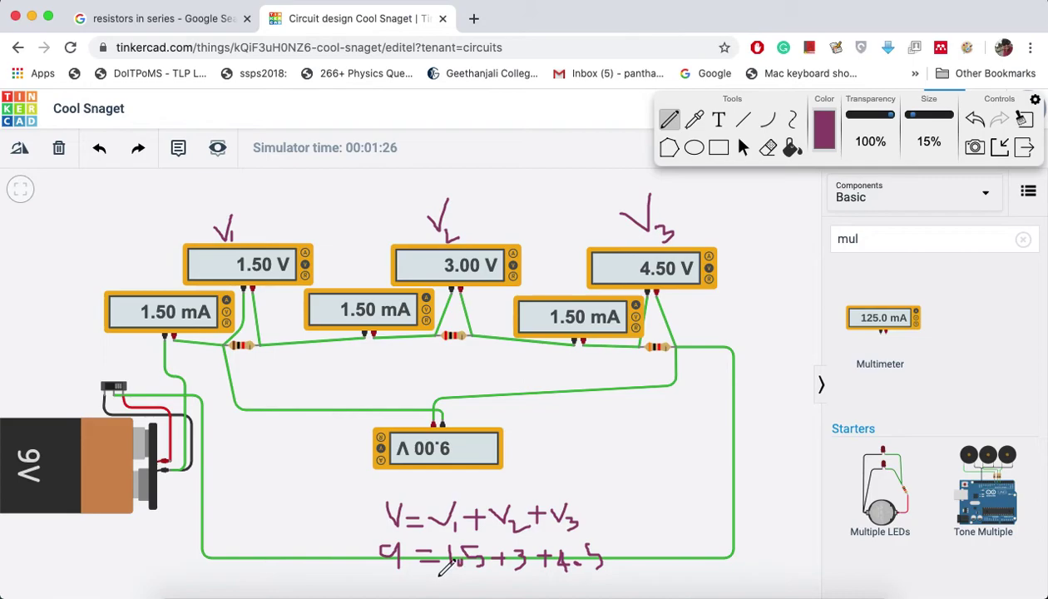
Step: Handwrite 9 = 9 beneath the voltage sum and collapse the drawing overlay with the annotations kept on the page
{"action": "mouse_move", "coordinate": [439, 583]}
{"action": "left_mouse_down"}
{"action": "mouse_move", "coordinate": [463, 576]}
{"action": "mouse_move", "coordinate": [463, 589]}
{"action": "left_mouse_up"}
{"action": "mouse_move", "coordinate": [404, 574]}
{"action": "left_mouse_down"}
{"action": "mouse_move", "coordinate": [406, 587]}
{"action": "mouse_move", "coordinate": [421, 587]}
{"action": "left_mouse_up"}
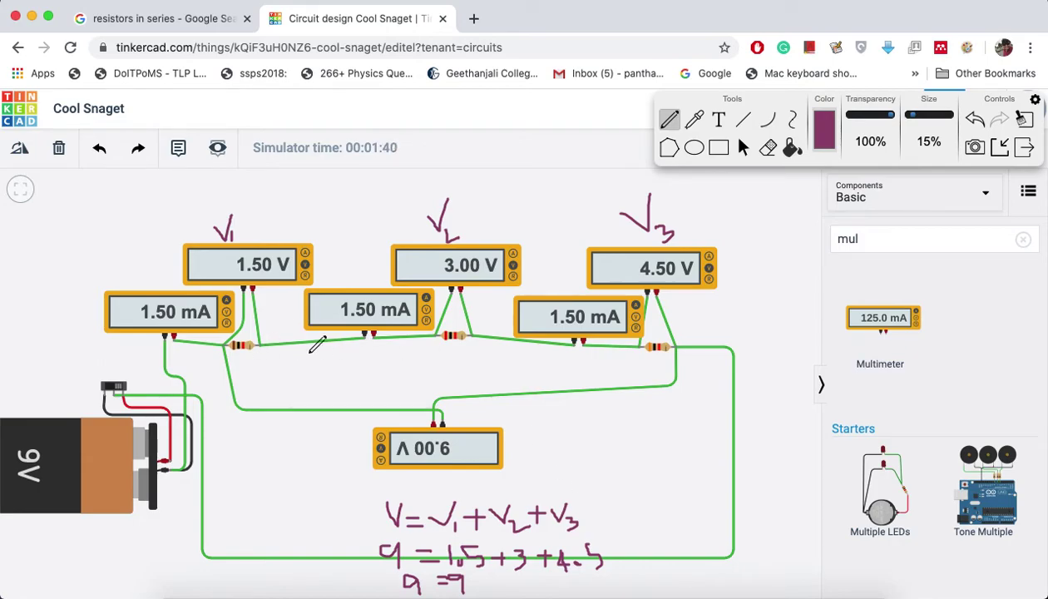
{"action": "left_click", "coordinate": [745, 154]}
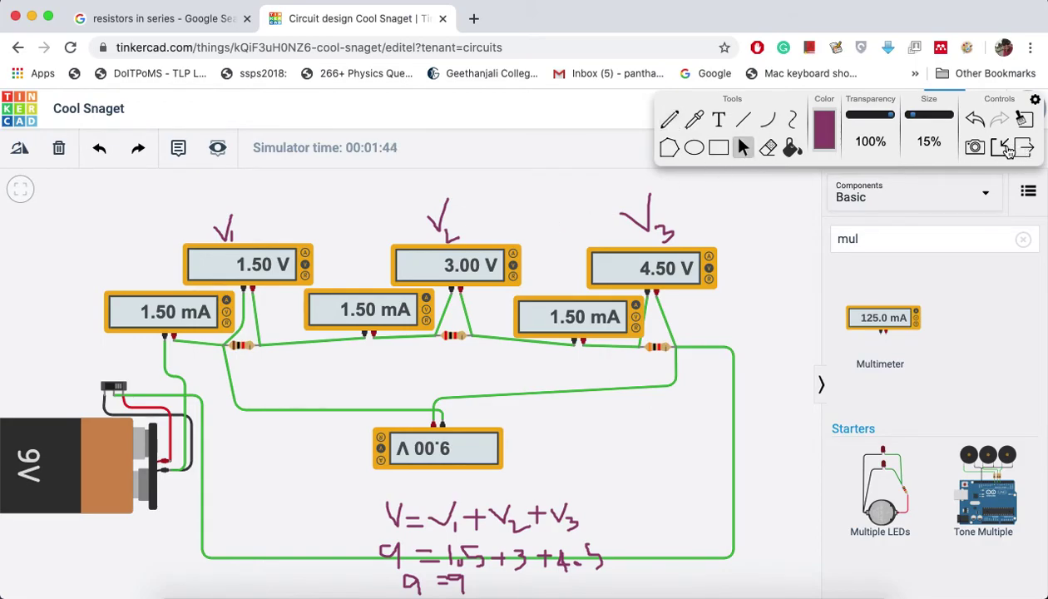
{"action": "left_click", "coordinate": [1000, 150]}
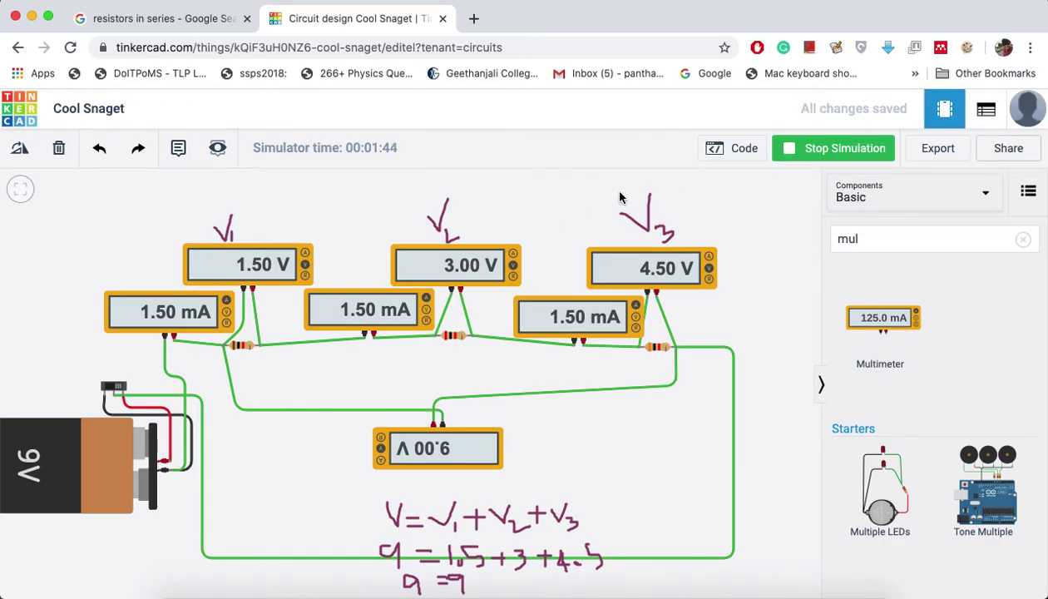
Step: Set the first resistor's resistance to 5 kΩ while the simulation runs
{"action": "left_click", "coordinate": [243, 348]}
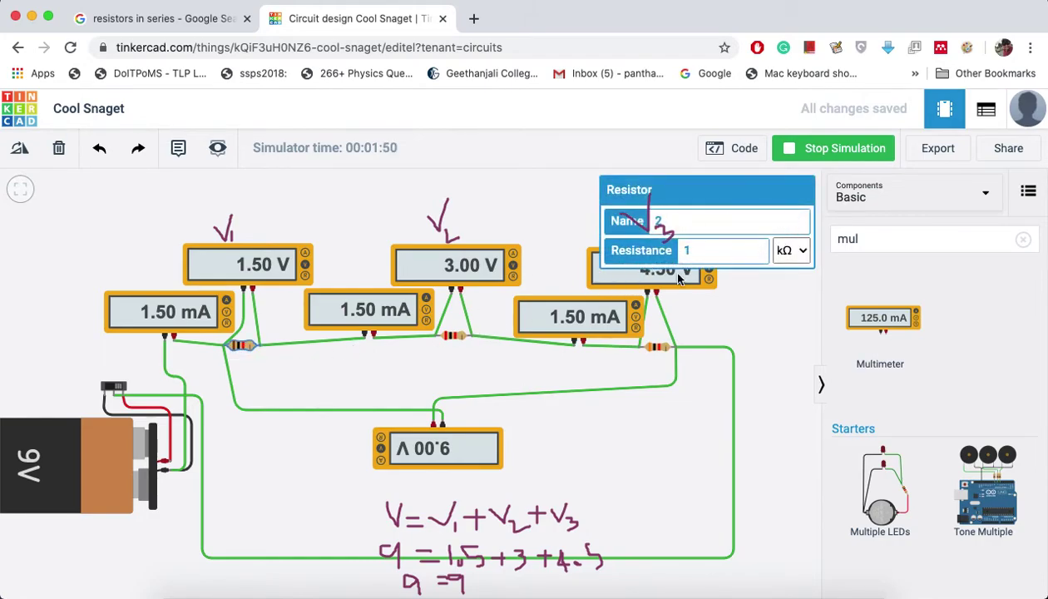
{"action": "left_click", "coordinate": [456, 343]}
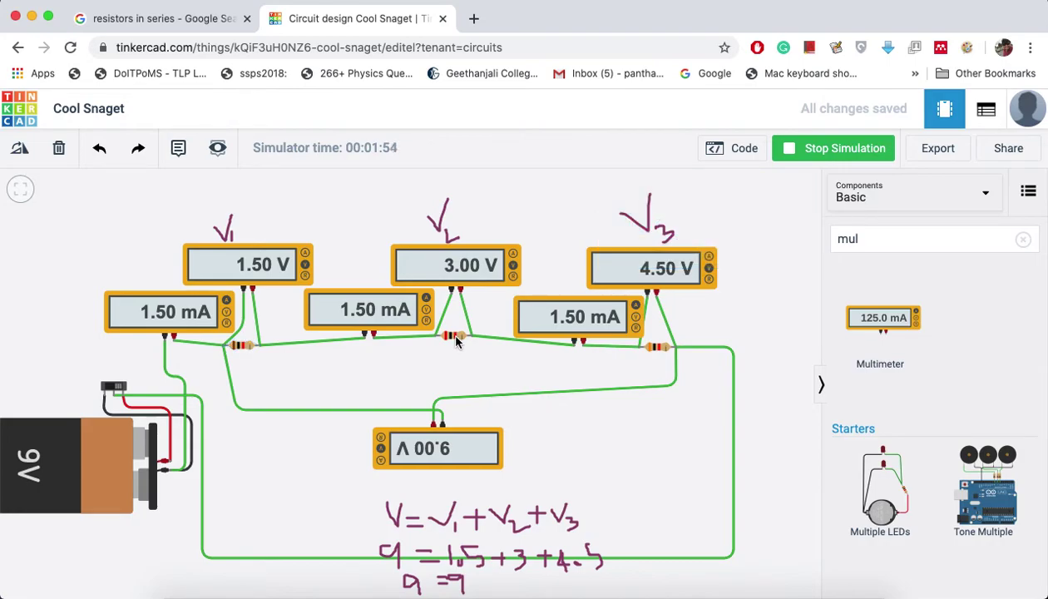
{"action": "left_click", "coordinate": [456, 339]}
{"action": "left_click", "coordinate": [243, 347]}
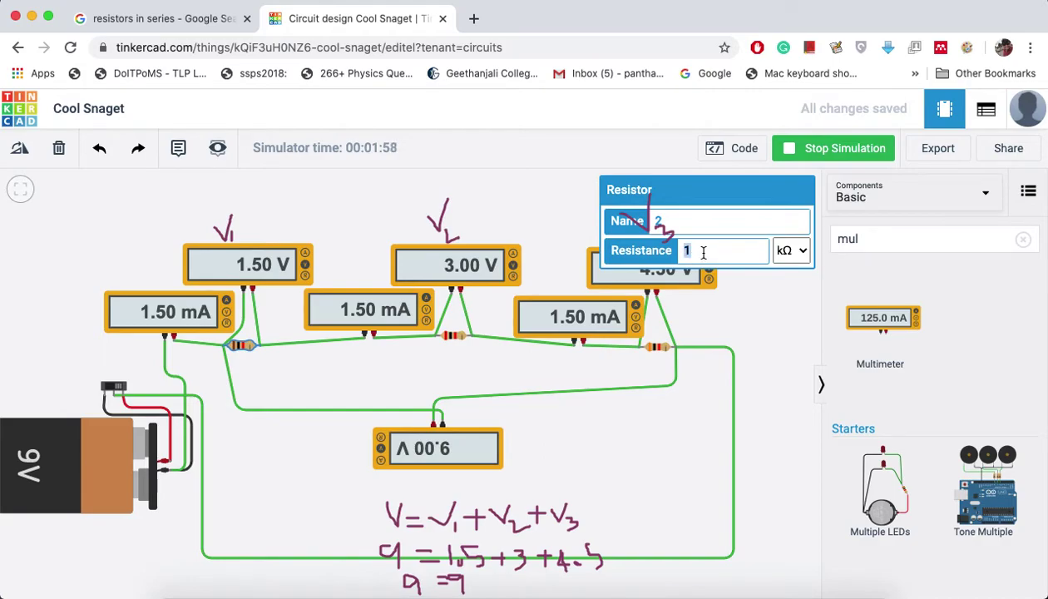
{"action": "type", "text": "5"}
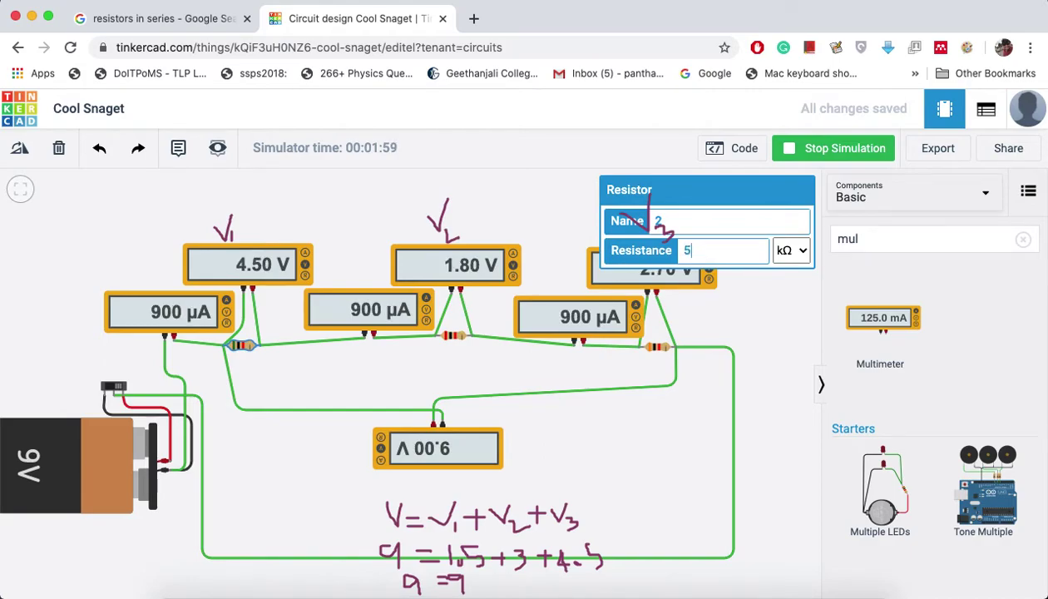
Step: Set the second resistor's resistance to 6 kΩ and the third resistor's to 8 kΩ
{"action": "left_click", "coordinate": [441, 332]}
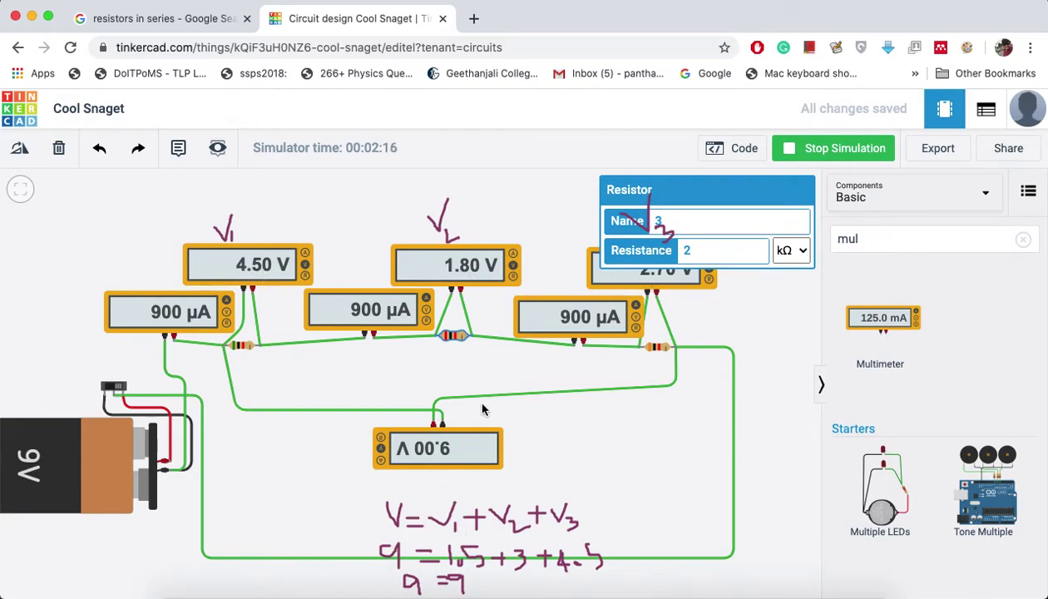
{"action": "double_click", "coordinate": [717, 250]}
{"action": "type", "text": "6"}
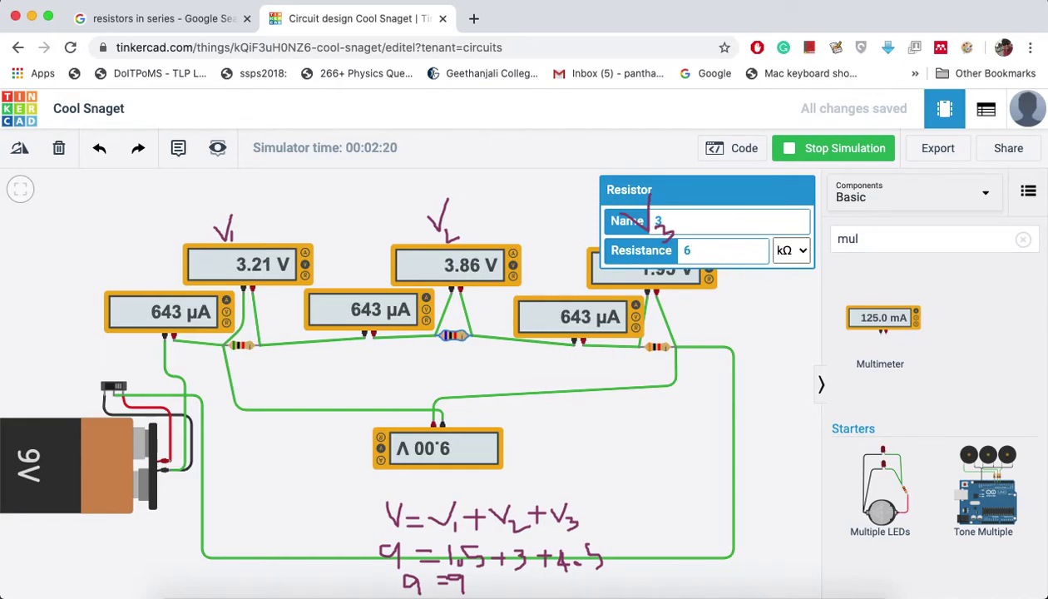
{"action": "left_click", "coordinate": [655, 350]}
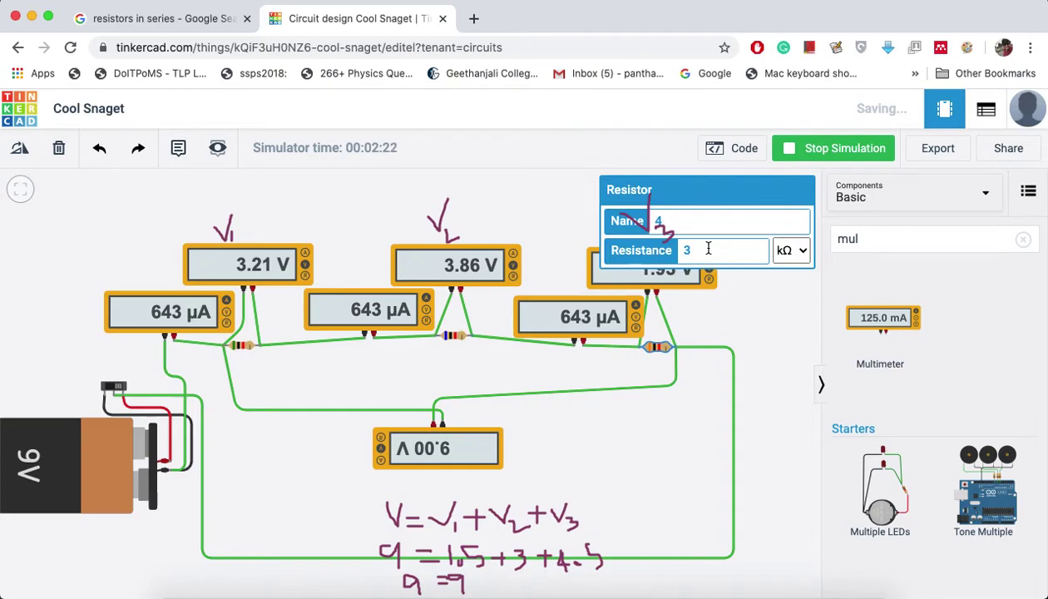
{"action": "type", "text": "8"}
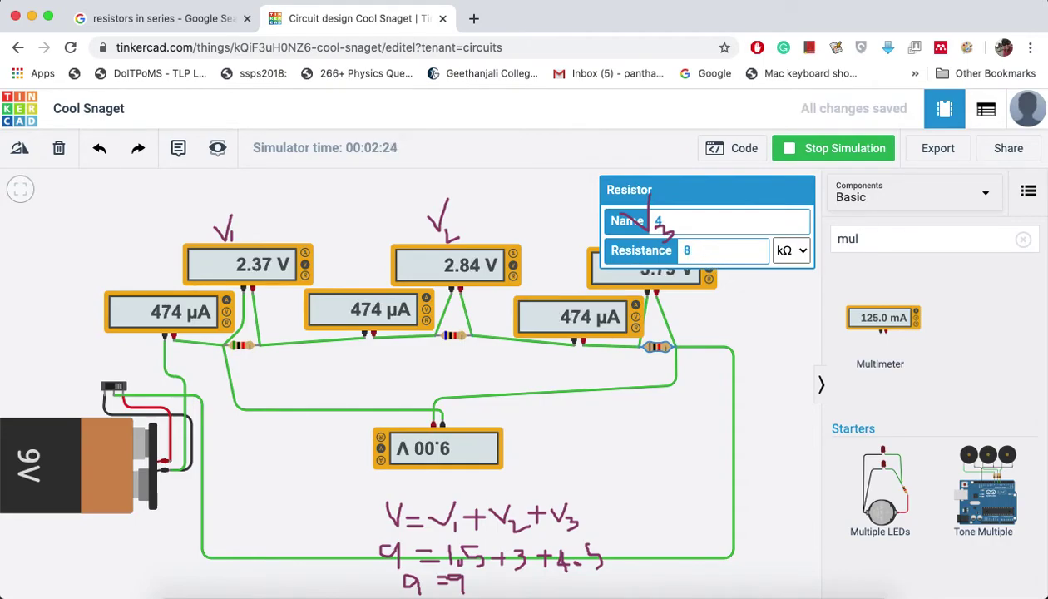
{"action": "left_click", "coordinate": [663, 446]}
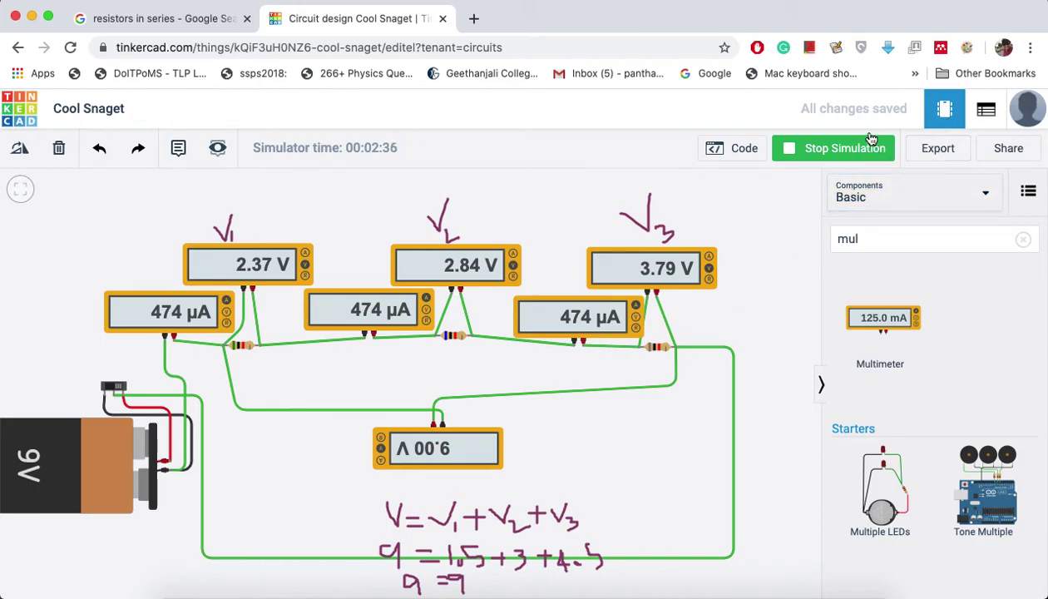
Step: Reopen the page-drawing overlay and handwrite I = constant with the pencil beside the lower multimeter
{"action": "left_click", "coordinate": [969, 48]}
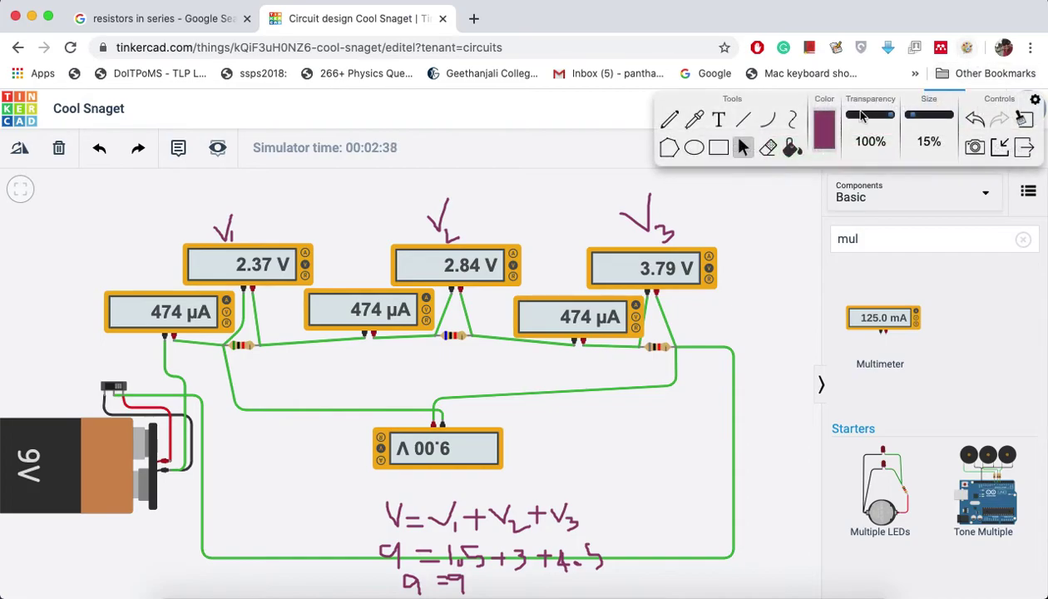
{"action": "mouse_move", "coordinate": [540, 433]}
{"action": "left_mouse_down"}
{"action": "mouse_move", "coordinate": [541, 471]}
{"action": "mouse_move", "coordinate": [573, 434]}
{"action": "left_mouse_up"}
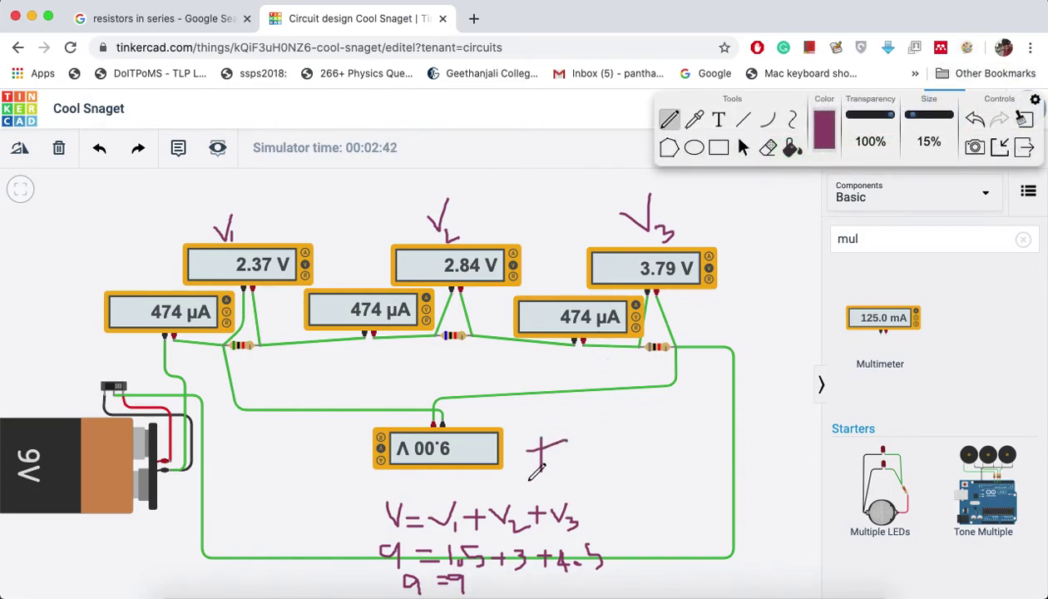
{"action": "mouse_move", "coordinate": [528, 480]}
{"action": "left_mouse_down"}
{"action": "mouse_move", "coordinate": [588, 456]}
{"action": "mouse_move", "coordinate": [674, 481]}
{"action": "mouse_move", "coordinate": [679, 467]}
{"action": "mouse_move", "coordinate": [683, 483]}
{"action": "mouse_move", "coordinate": [703, 459]}
{"action": "mouse_move", "coordinate": [718, 458]}
{"action": "mouse_move", "coordinate": [741, 462]}
{"action": "mouse_move", "coordinate": [730, 476]}
{"action": "mouse_move", "coordinate": [753, 478]}
{"action": "mouse_move", "coordinate": [745, 449]}
{"action": "left_mouse_up"}
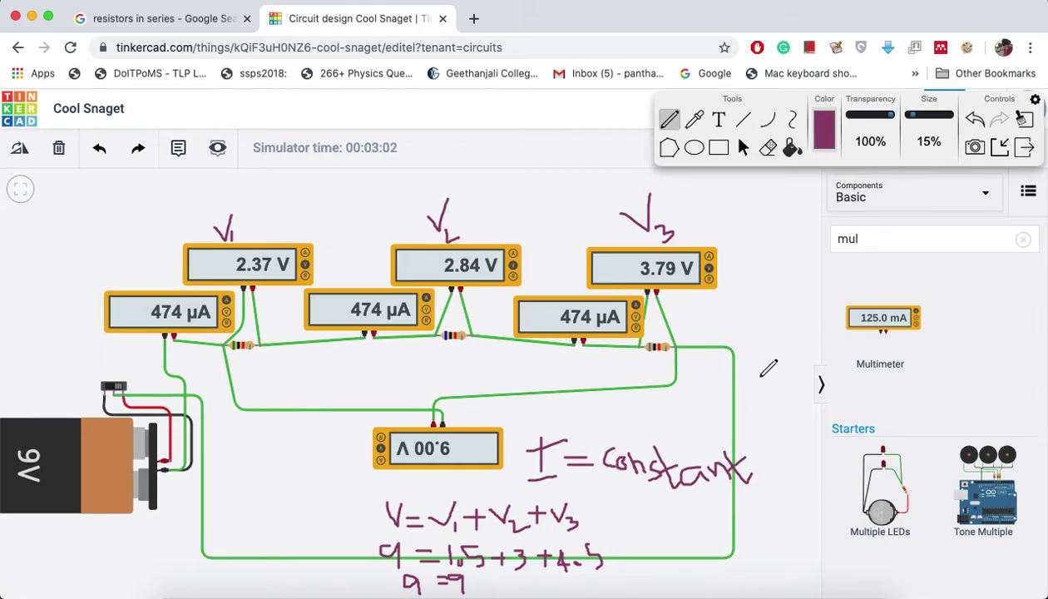
Step: Collapse the drawing overlay with its annotations kept on the page, and stop the simulation
{"action": "left_click", "coordinate": [1024, 148]}
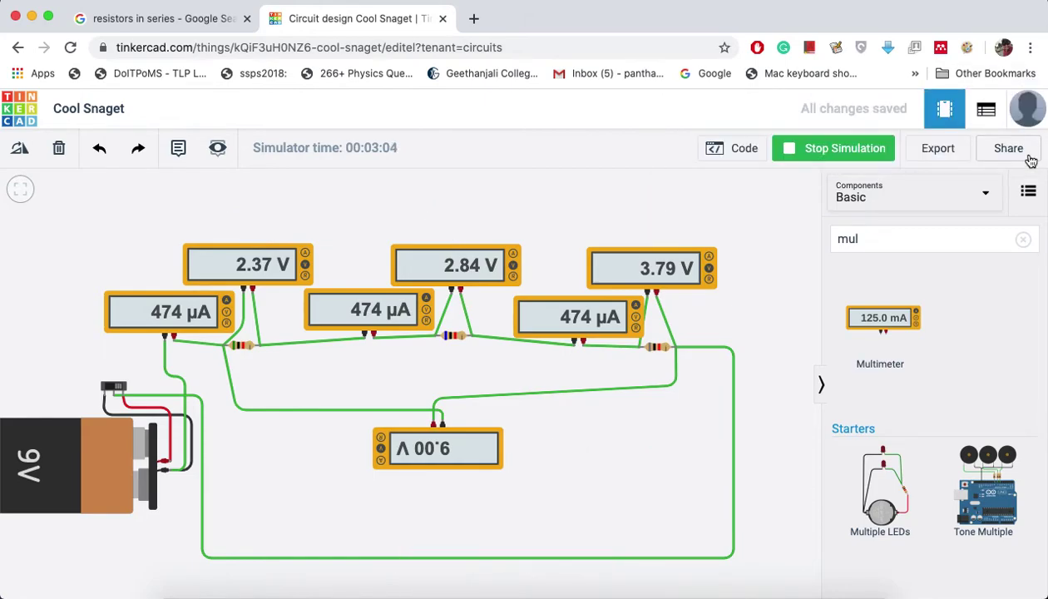
{"action": "left_click", "coordinate": [967, 47]}
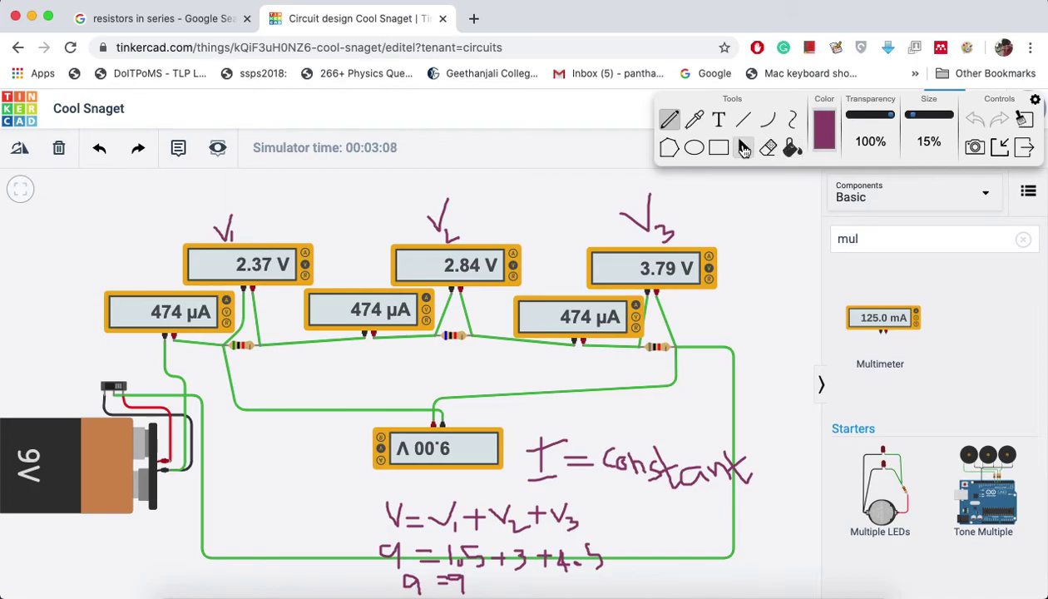
{"action": "left_click", "coordinate": [743, 147]}
{"action": "left_click", "coordinate": [1001, 150]}
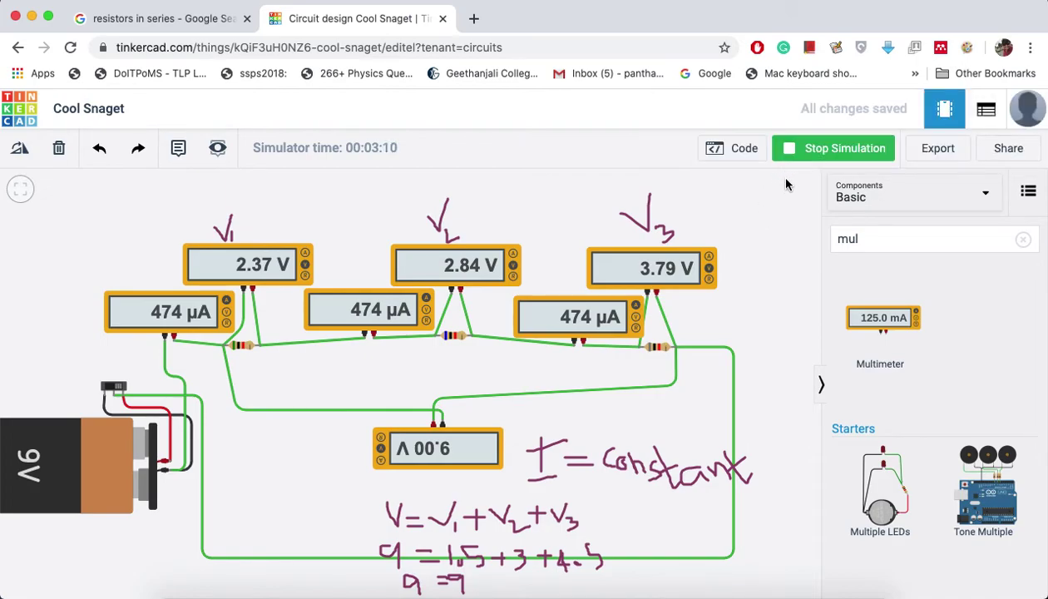
{"action": "left_click", "coordinate": [823, 149]}
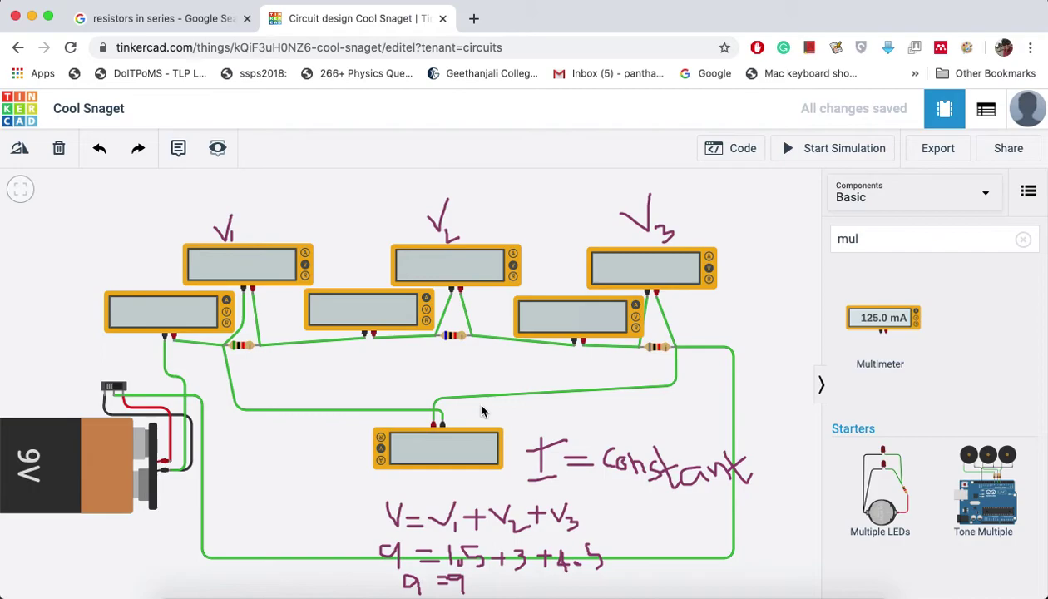
Step: Return to the circuits dashboard and open the Resisters parallel connections design for editing
{"action": "left_click", "coordinate": [25, 112]}
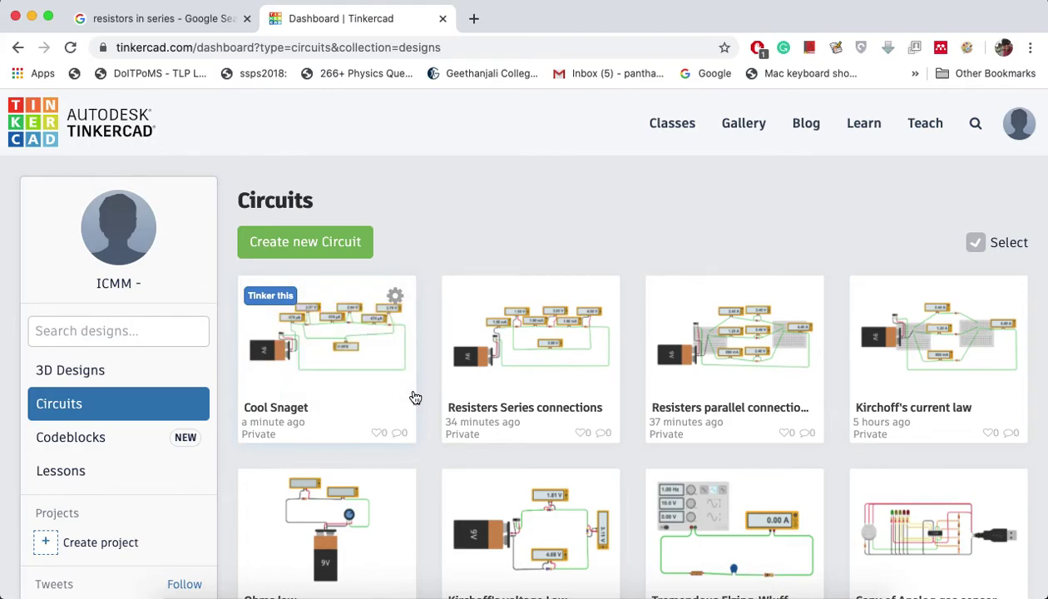
{"action": "left_click", "coordinate": [732, 355]}
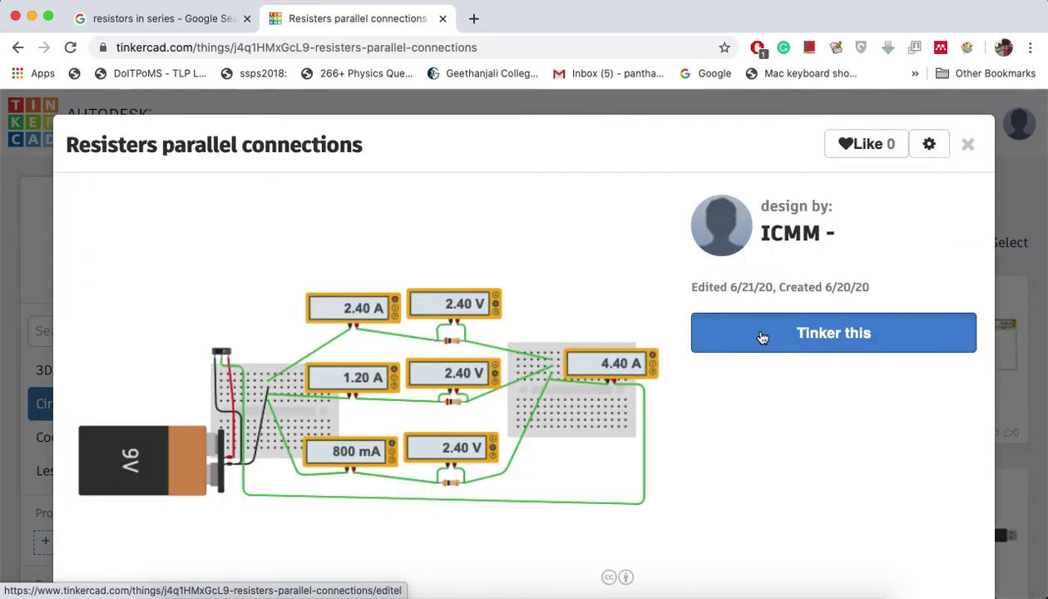
{"action": "left_click", "coordinate": [763, 337]}
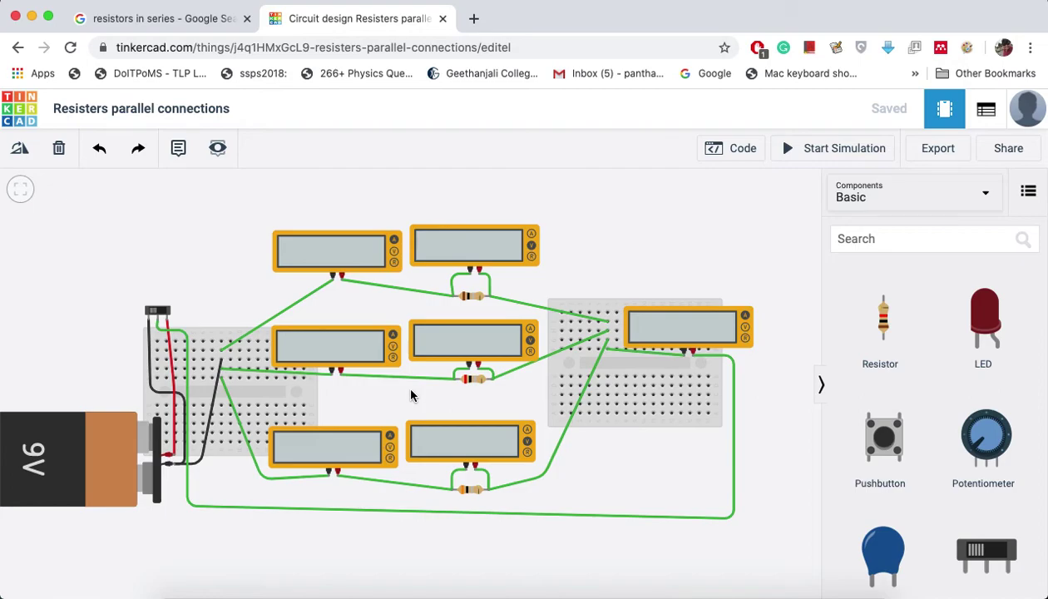
Step: Start the simulation of the parallel circuit and flip the slideswitch to close the circuit
{"action": "left_click", "coordinate": [789, 153]}
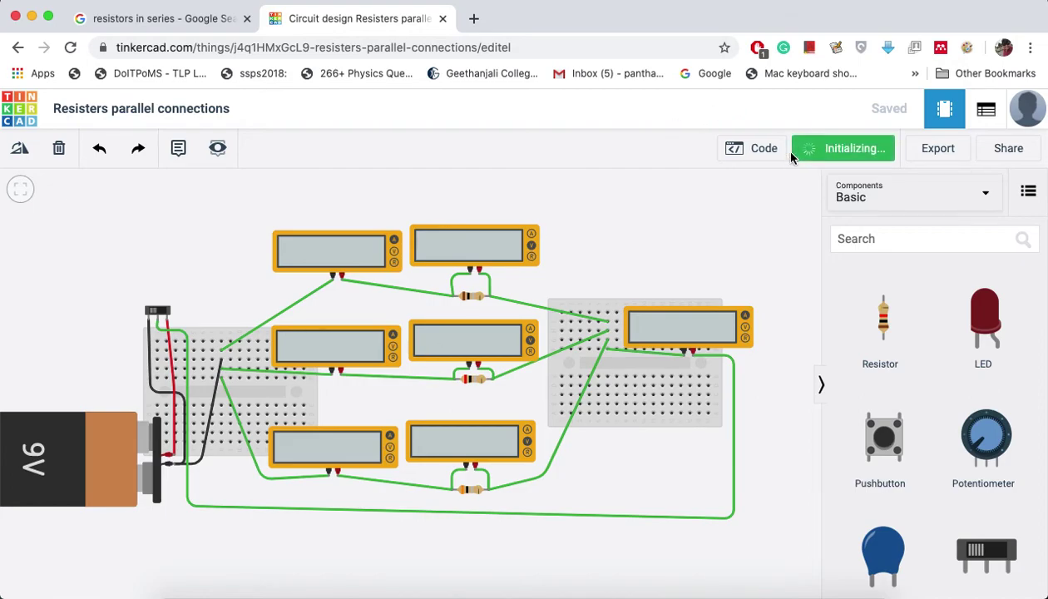
{"action": "left_click", "coordinate": [158, 310]}
{"action": "left_click", "coordinate": [167, 312]}
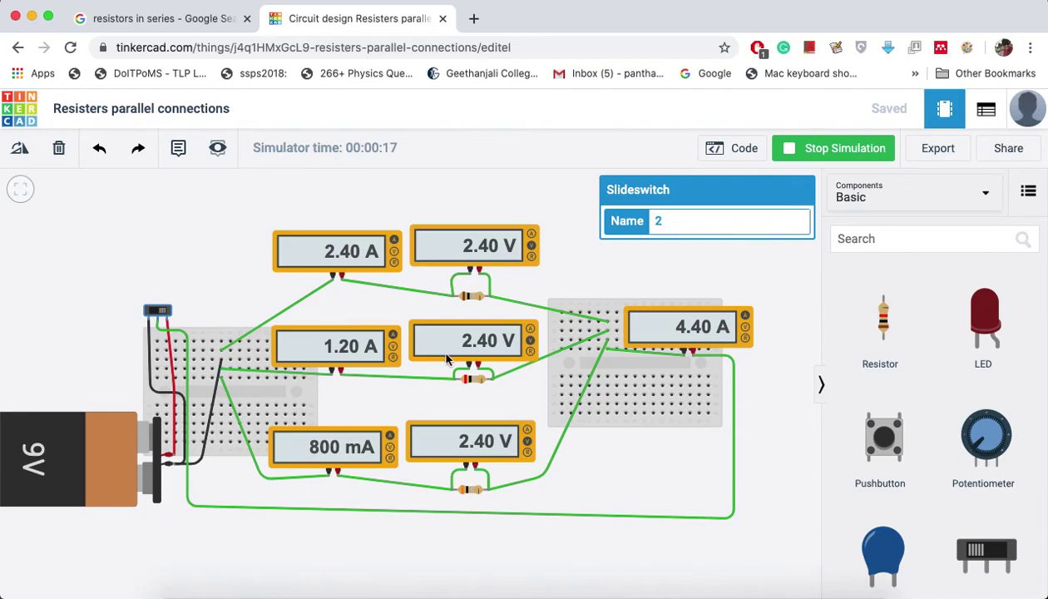
{"action": "left_click", "coordinate": [545, 277]}
Step: Try a resistance of 10 Ω on the uppermost resistor and restore it to 1 Ω
{"action": "left_click", "coordinate": [471, 296]}
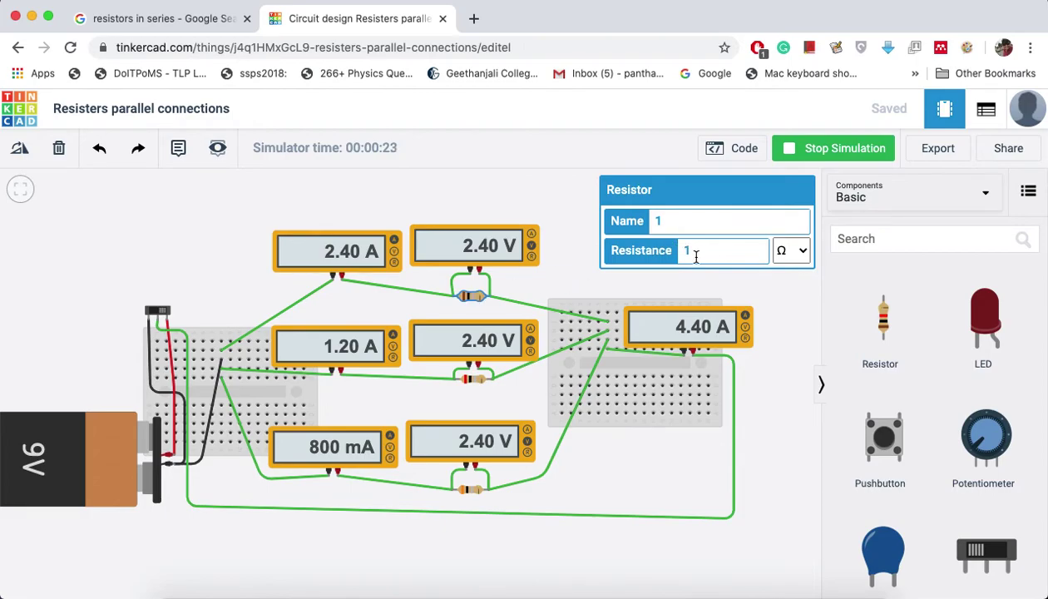
{"action": "key", "text": "Return"}
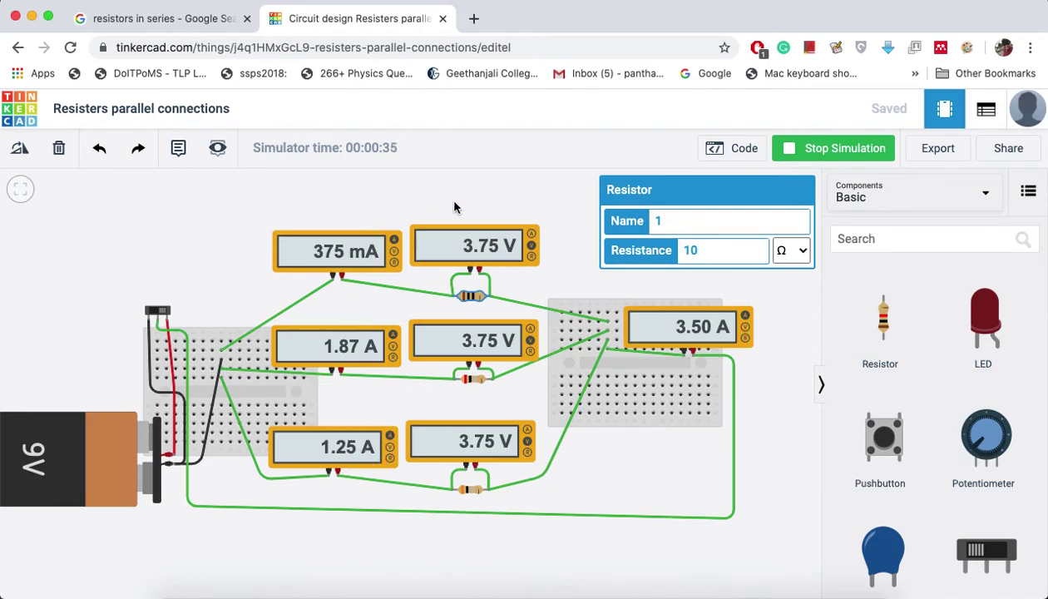
{"action": "key", "text": "BackSpace"}
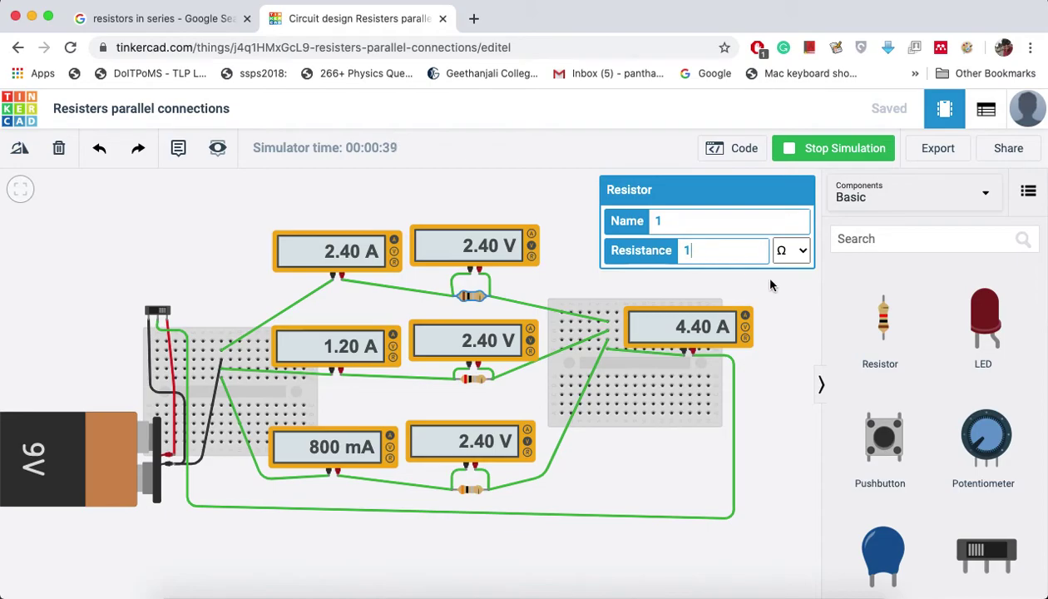
{"action": "left_click", "coordinate": [762, 300]}
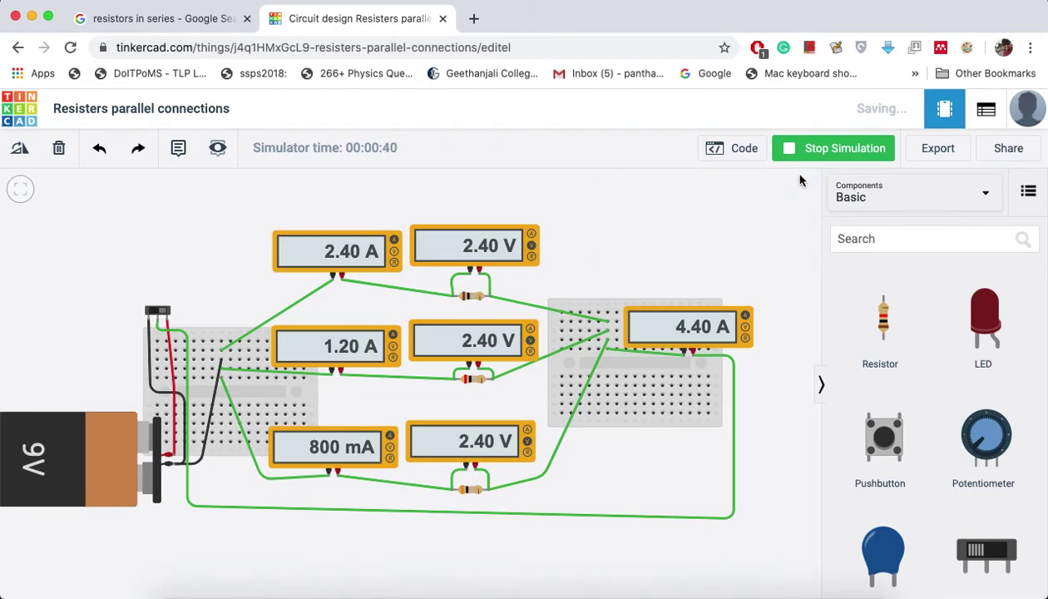
Step: Open the page-drawing overlay and handwrite V above each of the three branch voltmeters with the pencil
{"action": "left_click", "coordinate": [966, 48]}
{"action": "left_click", "coordinate": [670, 119]}
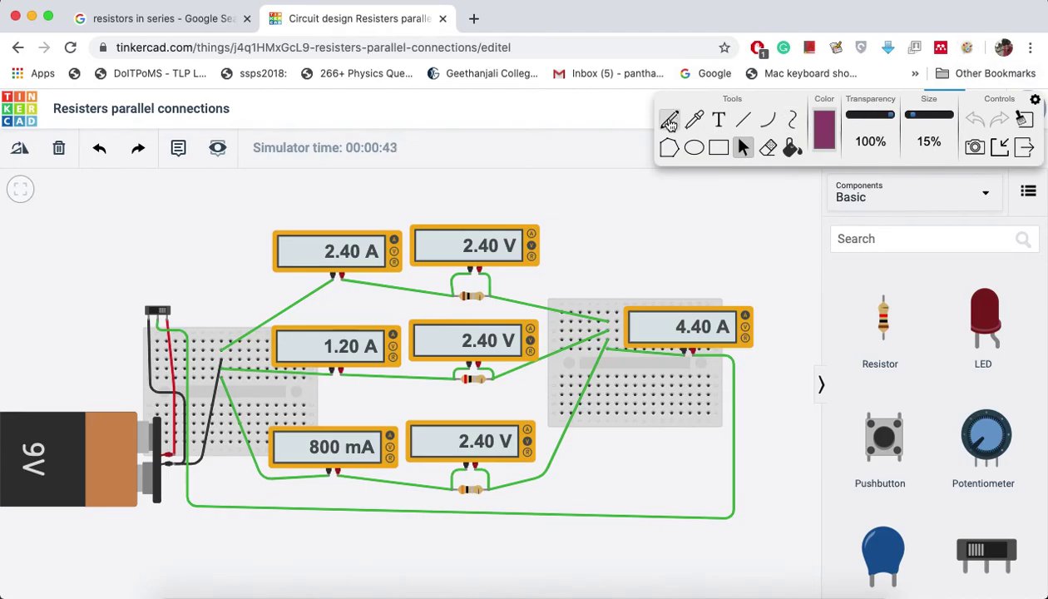
{"action": "left_click_drag", "start_coordinate": [463, 199], "coordinate": [486, 181]}
{"action": "left_click_drag", "start_coordinate": [466, 304], "coordinate": [480, 302]}
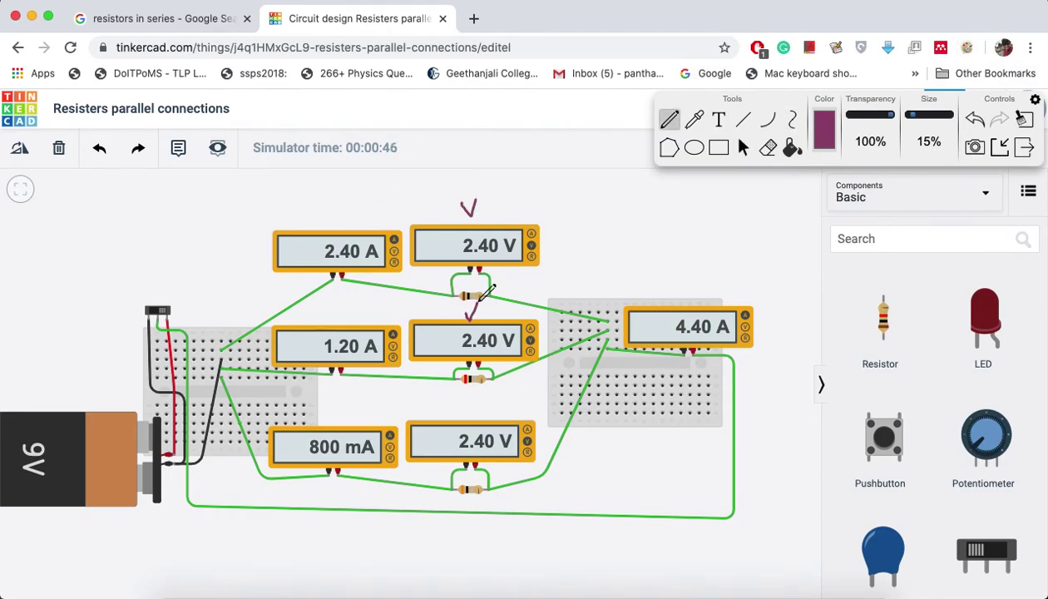
{"action": "mouse_move", "coordinate": [464, 409]}
{"action": "left_mouse_down"}
{"action": "mouse_move", "coordinate": [470, 416]}
{"action": "mouse_move", "coordinate": [478, 402]}
{"action": "left_mouse_up"}
Step: Label the three branch ammeters I1, I2 and I3 and the total-current ammeter I by hand
{"action": "left_click_drag", "start_coordinate": [310, 205], "coordinate": [317, 223]}
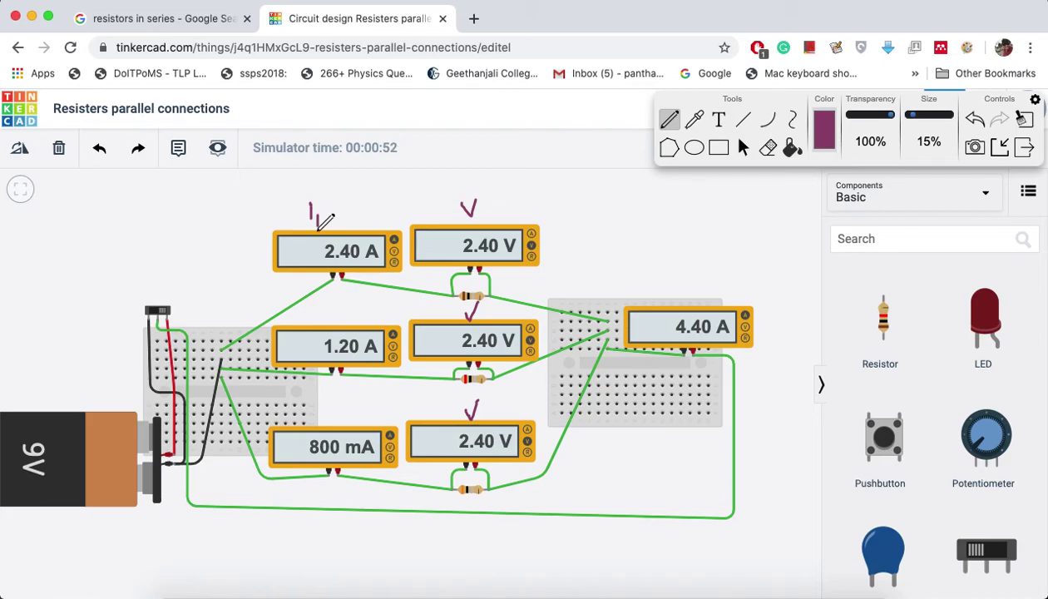
{"action": "mouse_move", "coordinate": [320, 309]}
{"action": "left_mouse_down"}
{"action": "mouse_move", "coordinate": [322, 331]}
{"action": "mouse_move", "coordinate": [334, 337]}
{"action": "left_mouse_up"}
{"action": "mouse_move", "coordinate": [332, 404]}
{"action": "left_mouse_down"}
{"action": "mouse_move", "coordinate": [333, 418]}
{"action": "mouse_move", "coordinate": [348, 423]}
{"action": "left_mouse_up"}
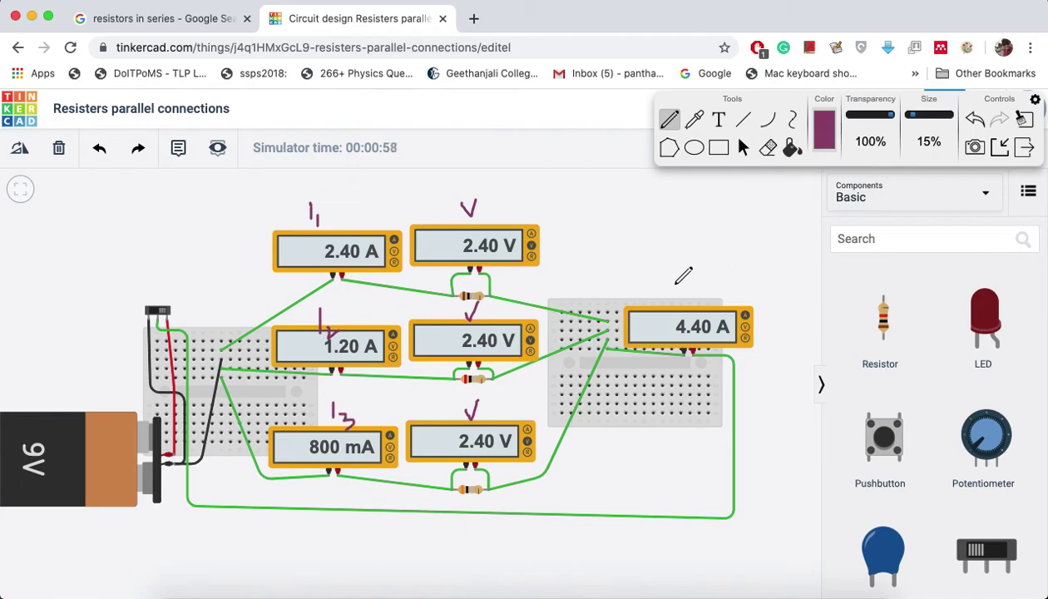
{"action": "left_click_drag", "start_coordinate": [675, 281], "coordinate": [682, 293]}
Step: Handwrite I = I1 + I2 + I3 below the circuit and 4.4 = 2.4 + 1.2 + 0.8 beneath it, correcting the miswritten digit
{"action": "mouse_move", "coordinate": [592, 462]}
{"action": "left_mouse_down"}
{"action": "mouse_move", "coordinate": [582, 481]}
{"action": "mouse_move", "coordinate": [622, 470]}
{"action": "mouse_move", "coordinate": [630, 489]}
{"action": "mouse_move", "coordinate": [661, 471]}
{"action": "mouse_move", "coordinate": [657, 483]}
{"action": "mouse_move", "coordinate": [681, 491]}
{"action": "mouse_move", "coordinate": [699, 471]}
{"action": "mouse_move", "coordinate": [690, 481]}
{"action": "mouse_move", "coordinate": [727, 492]}
{"action": "mouse_move", "coordinate": [718, 501]}
{"action": "left_mouse_up"}
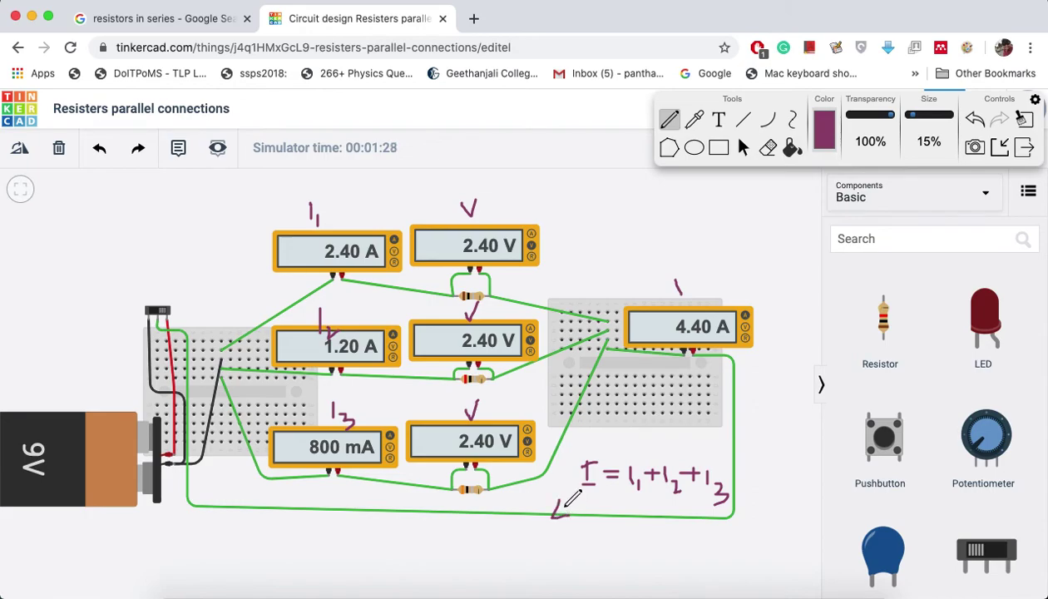
{"action": "mouse_move", "coordinate": [558, 502]}
{"action": "left_mouse_down"}
{"action": "mouse_move", "coordinate": [574, 514]}
{"action": "mouse_move", "coordinate": [593, 491]}
{"action": "mouse_move", "coordinate": [603, 515]}
{"action": "mouse_move", "coordinate": [592, 499]}
{"action": "mouse_move", "coordinate": [608, 498]}
{"action": "mouse_move", "coordinate": [621, 519]}
{"action": "mouse_move", "coordinate": [639, 511]}
{"action": "mouse_move", "coordinate": [657, 524]}
{"action": "mouse_move", "coordinate": [675, 499]}
{"action": "mouse_move", "coordinate": [673, 522]}
{"action": "mouse_move", "coordinate": [699, 521]}
{"action": "mouse_move", "coordinate": [691, 515]}
{"action": "mouse_move", "coordinate": [708, 529]}
{"action": "left_mouse_up"}
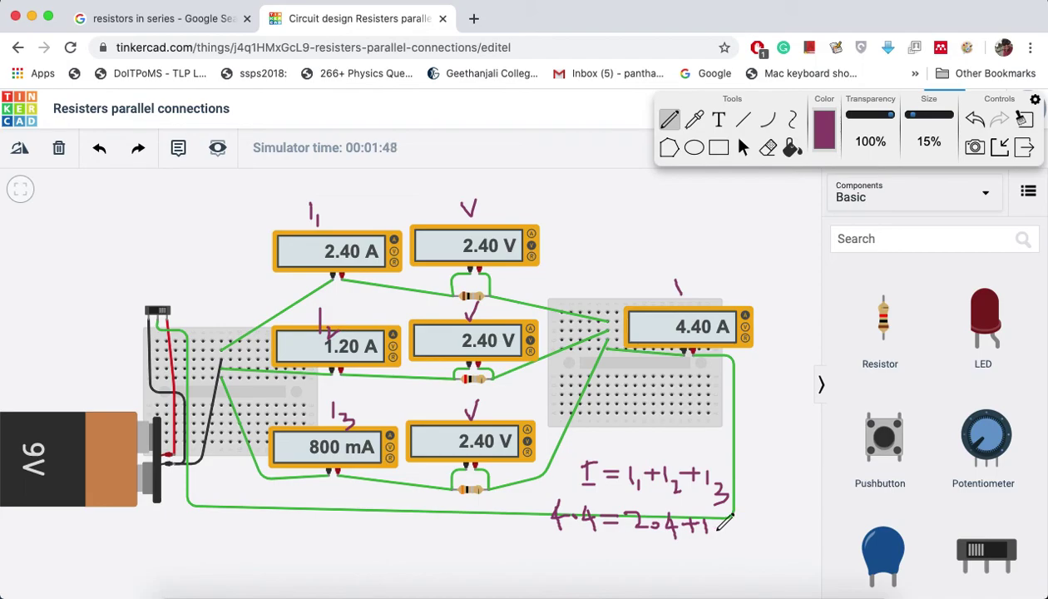
{"action": "left_click_drag", "start_coordinate": [713, 532], "coordinate": [733, 537]}
{"action": "left_click", "coordinate": [768, 147]}
{"action": "mouse_move", "coordinate": [720, 523]}
{"action": "left_mouse_down"}
{"action": "mouse_move", "coordinate": [734, 543]}
{"action": "mouse_move", "coordinate": [730, 517]}
{"action": "left_mouse_up"}
{"action": "left_click", "coordinate": [670, 119]}
{"action": "left_click_drag", "start_coordinate": [721, 519], "coordinate": [758, 524]}
{"action": "left_click_drag", "start_coordinate": [751, 518], "coordinate": [751, 531]}
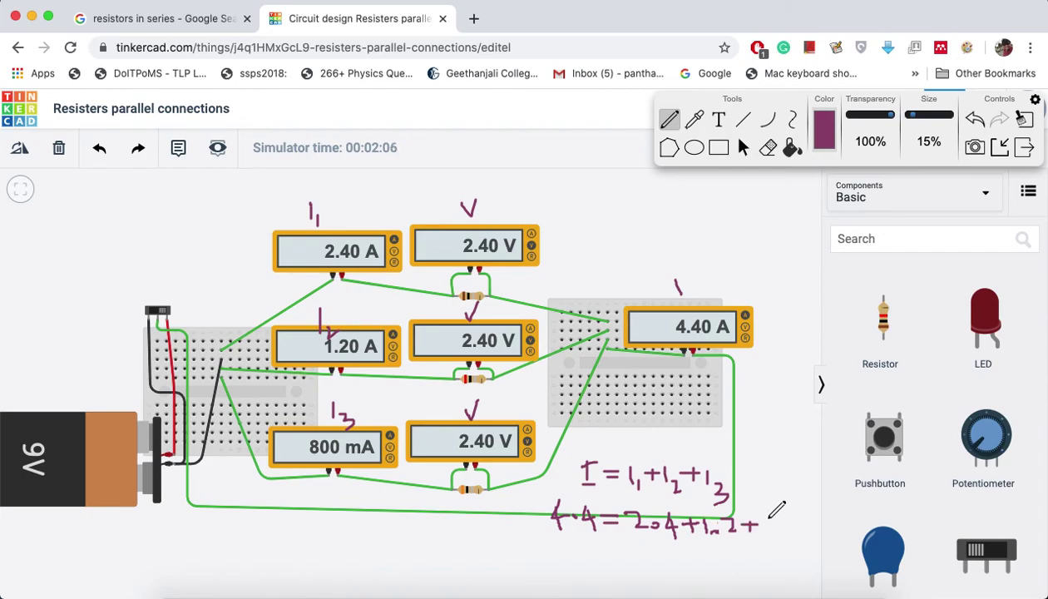
{"action": "mouse_move", "coordinate": [766, 517]}
{"action": "left_mouse_down"}
{"action": "mouse_move", "coordinate": [761, 536]}
{"action": "mouse_move", "coordinate": [792, 521]}
{"action": "left_mouse_up"}
{"action": "left_click", "coordinate": [778, 535]}
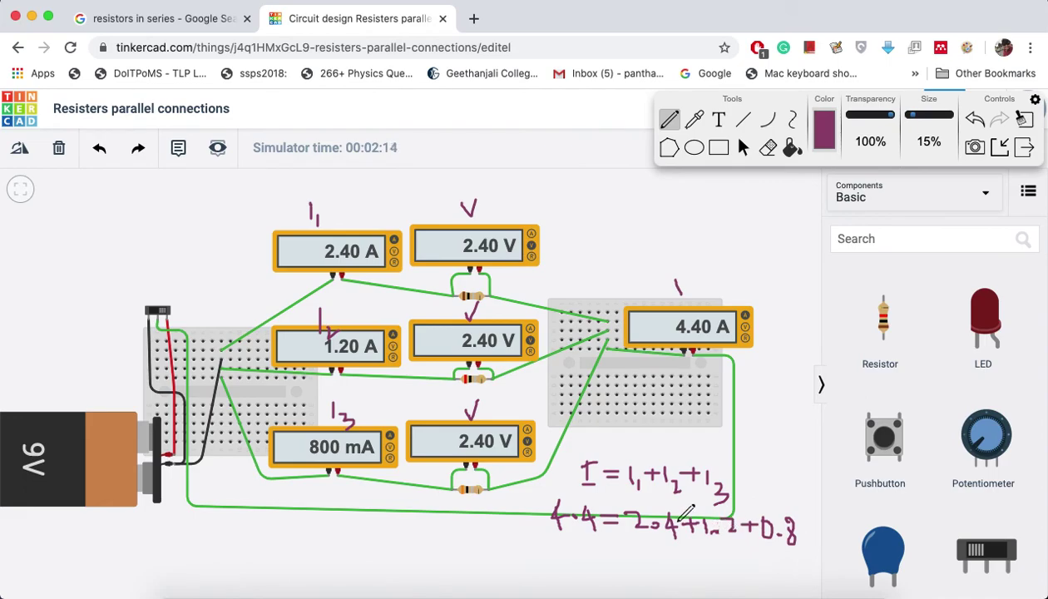
Step: Handwrite the result 4.4 = 4.4 under the substituted current equation and collapse the drawing tools
{"action": "mouse_move", "coordinate": [619, 559]}
{"action": "left_mouse_down"}
{"action": "mouse_move", "coordinate": [661, 565]}
{"action": "mouse_move", "coordinate": [656, 575]}
{"action": "left_mouse_up"}
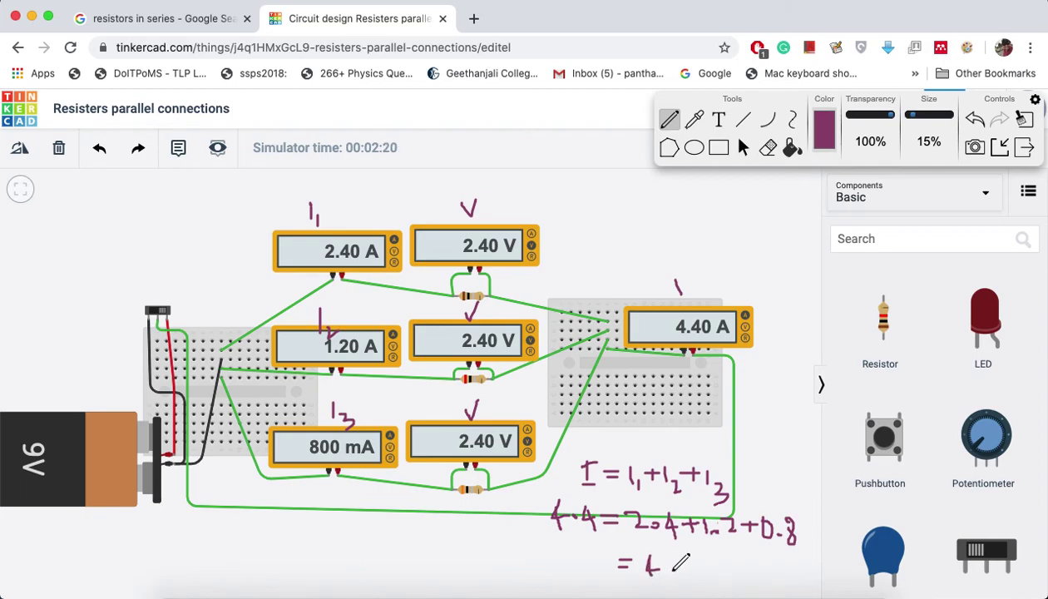
{"action": "left_click", "coordinate": [672, 570]}
{"action": "mouse_move", "coordinate": [687, 560]}
{"action": "left_mouse_down"}
{"action": "mouse_move", "coordinate": [712, 566]}
{"action": "mouse_move", "coordinate": [696, 573]}
{"action": "left_mouse_up"}
{"action": "mouse_move", "coordinate": [566, 557]}
{"action": "left_mouse_down"}
{"action": "mouse_move", "coordinate": [557, 569]}
{"action": "mouse_move", "coordinate": [575, 567]}
{"action": "mouse_move", "coordinate": [568, 575]}
{"action": "left_mouse_up"}
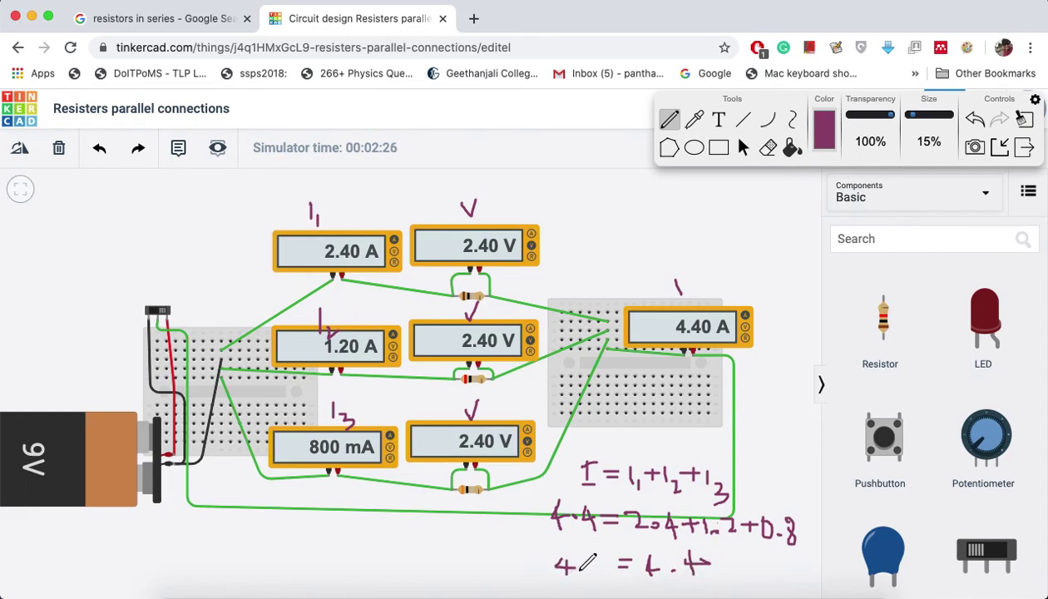
{"action": "left_click_drag", "start_coordinate": [598, 549], "coordinate": [590, 566]}
{"action": "mouse_move", "coordinate": [589, 567]}
{"action": "left_mouse_down"}
{"action": "mouse_move", "coordinate": [608, 565]}
{"action": "mouse_move", "coordinate": [600, 576]}
{"action": "left_mouse_up"}
{"action": "left_click", "coordinate": [745, 151]}
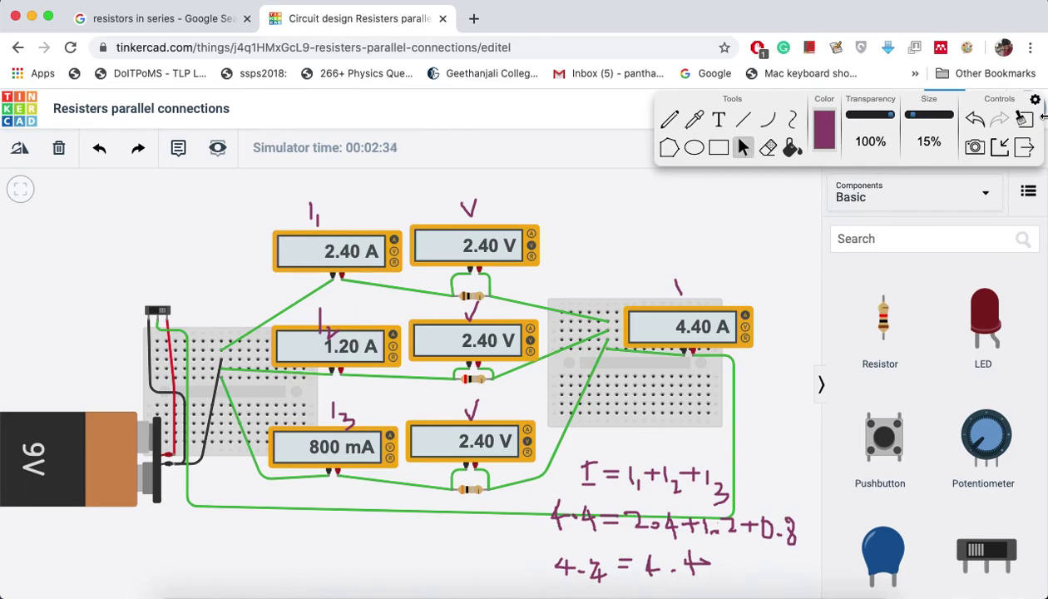
{"action": "left_click", "coordinate": [994, 144]}
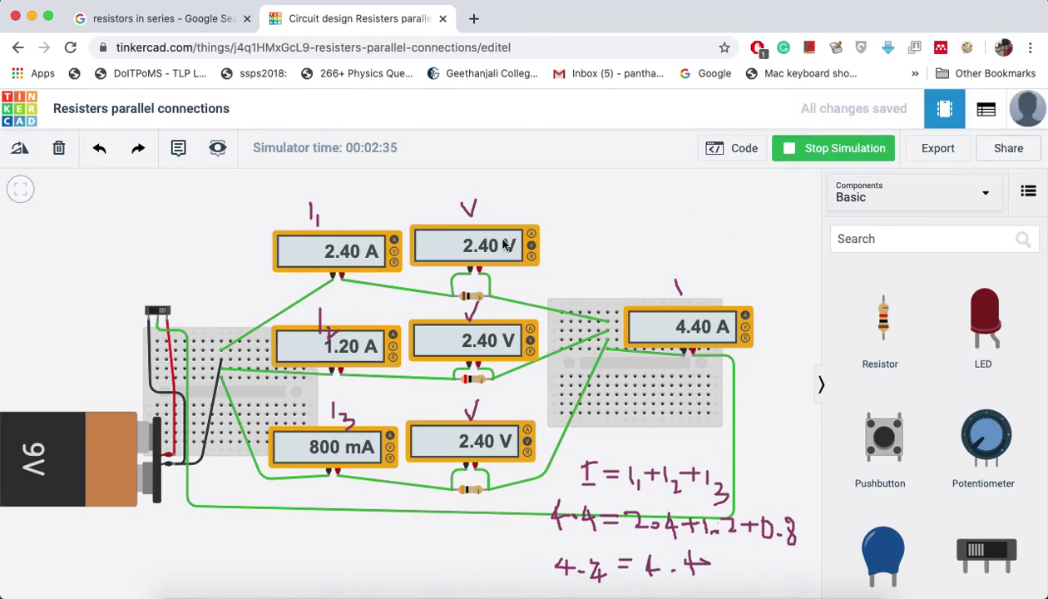
Step: Set the uppermost resistor's resistance to 10 Ω while the simulation runs
{"action": "left_click", "coordinate": [469, 295]}
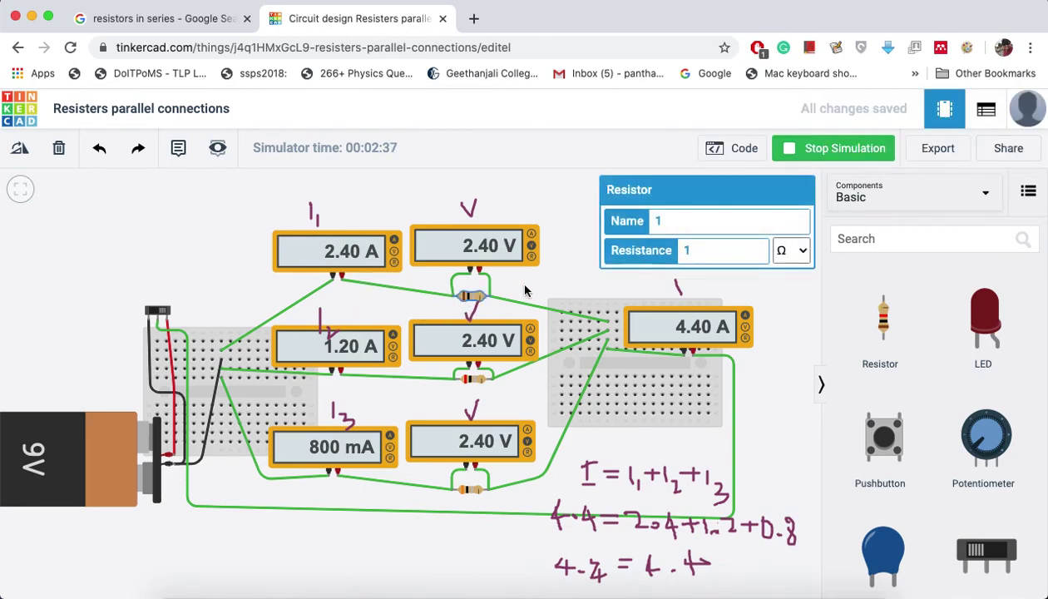
{"action": "left_click", "coordinate": [728, 250]}
{"action": "type", "text": "0"}
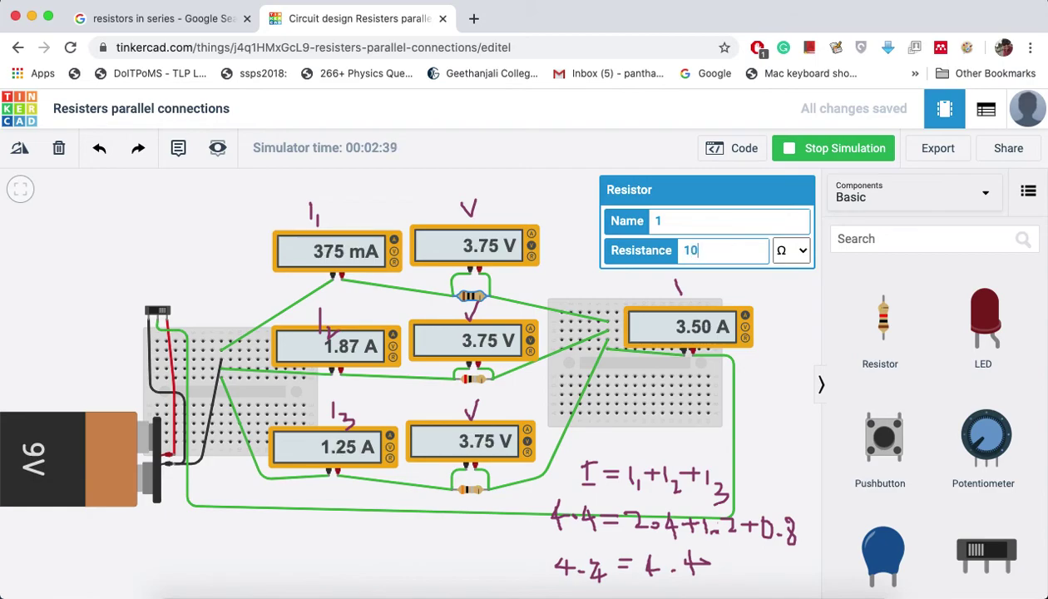
{"action": "left_click", "coordinate": [559, 261]}
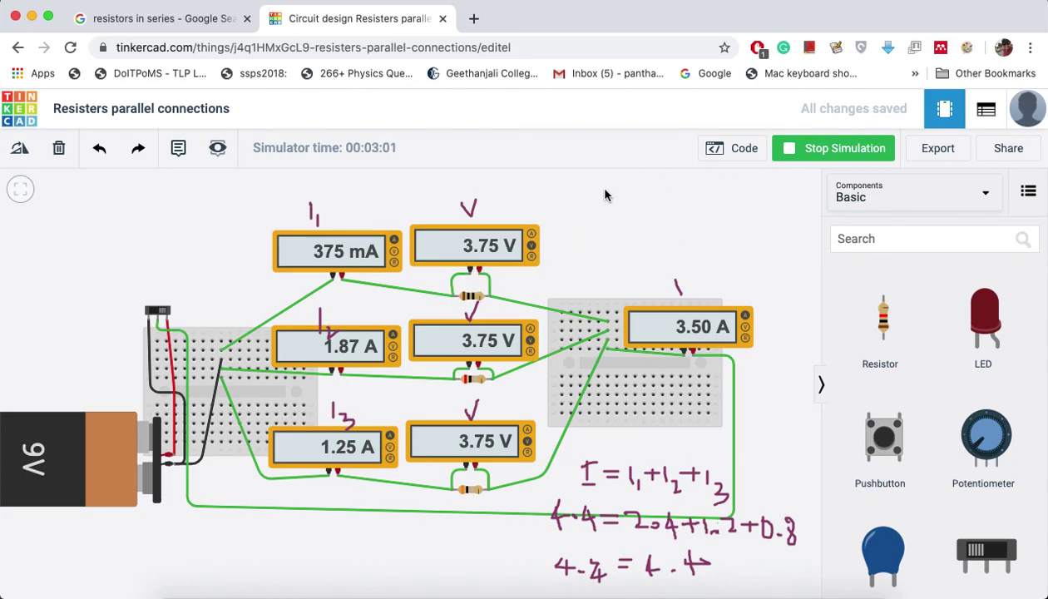
Step: Reopen the drawing tools, handwrite "V = Con" above the total-current ammeter, and collapse the tools
{"action": "left_click", "coordinate": [974, 50]}
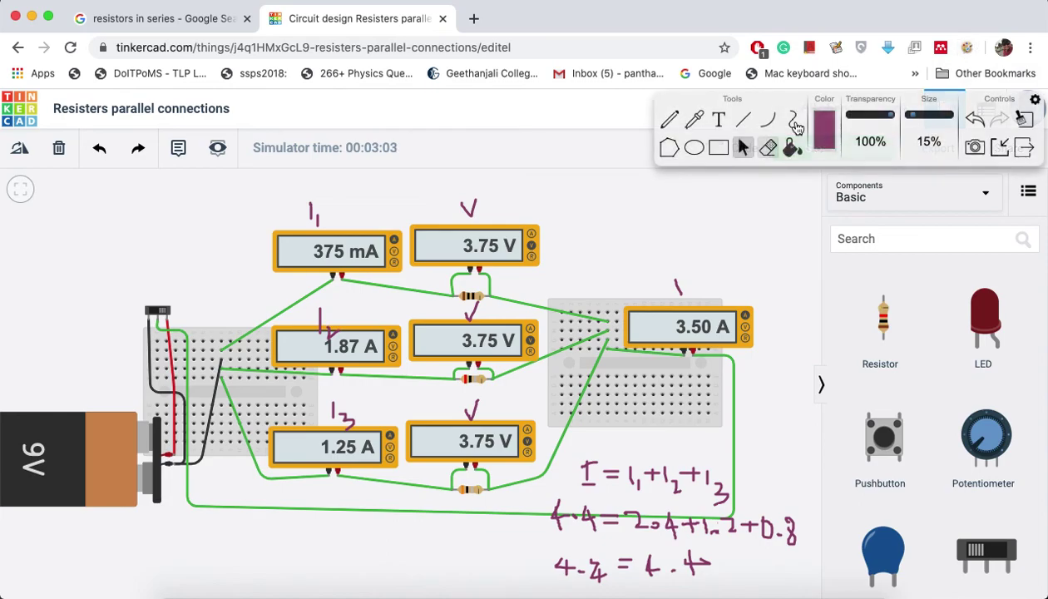
{"action": "mouse_move", "coordinate": [591, 199]}
{"action": "left_mouse_down"}
{"action": "mouse_move", "coordinate": [596, 209]}
{"action": "mouse_move", "coordinate": [607, 190]}
{"action": "mouse_move", "coordinate": [658, 215]}
{"action": "mouse_move", "coordinate": [673, 205]}
{"action": "mouse_move", "coordinate": [697, 214]}
{"action": "left_mouse_up"}
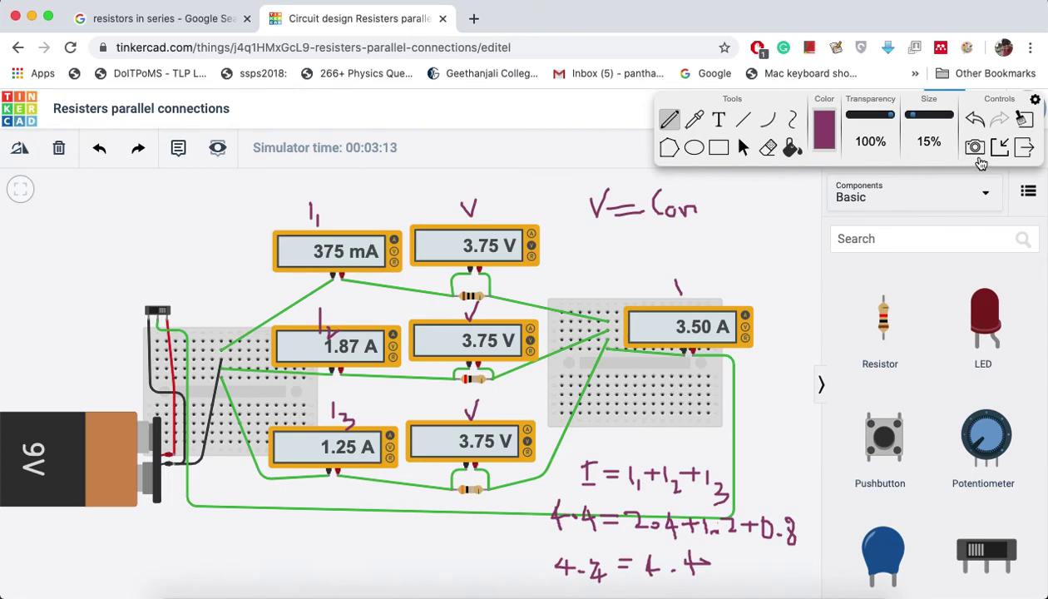
{"action": "left_click", "coordinate": [1000, 148]}
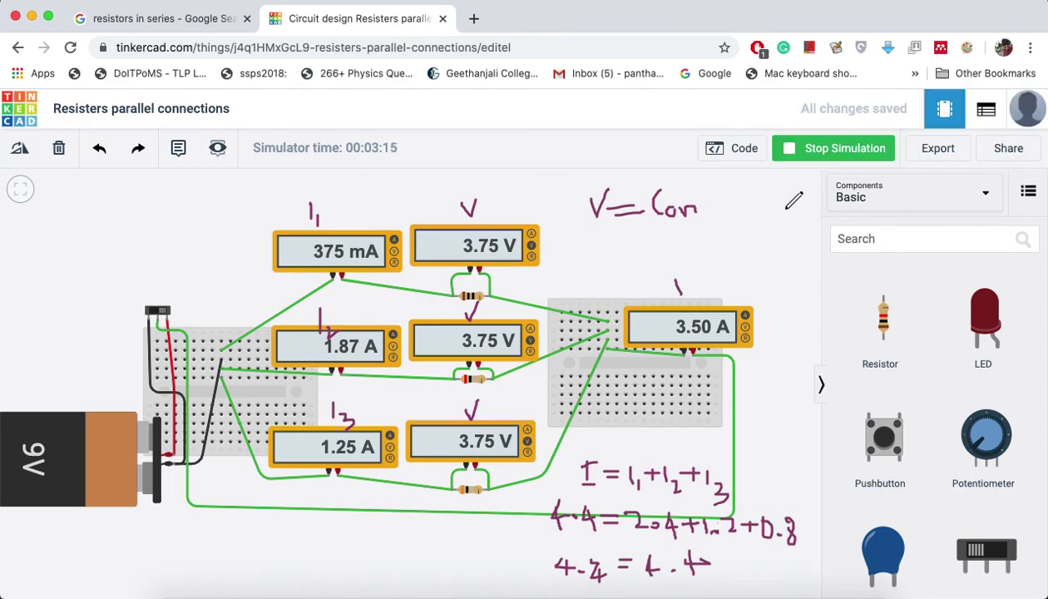
{"action": "left_click", "coordinate": [943, 48]}
{"action": "left_click", "coordinate": [743, 147]}
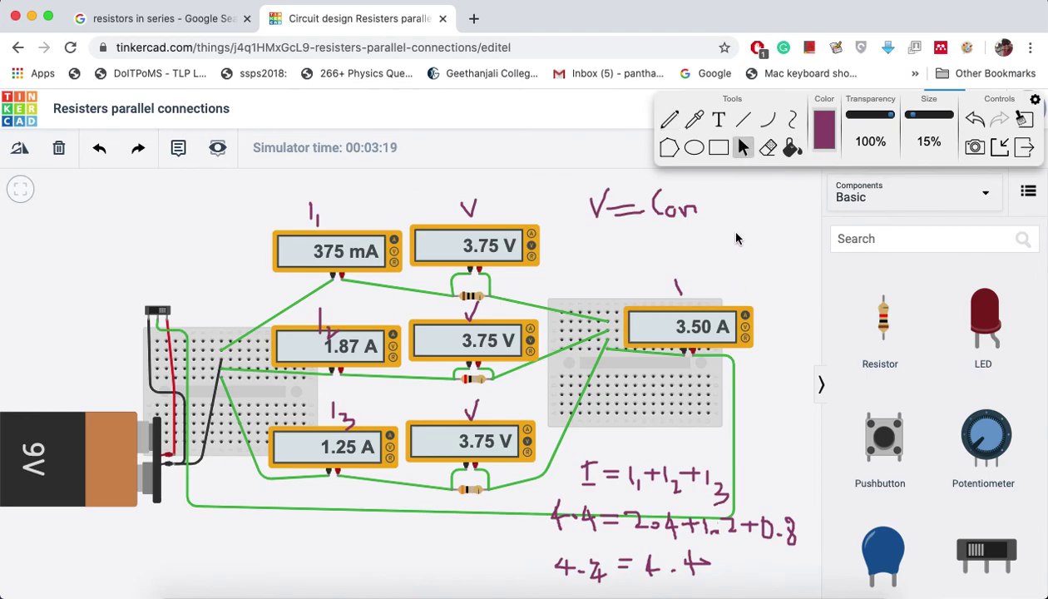
{"action": "left_click", "coordinate": [1000, 147]}
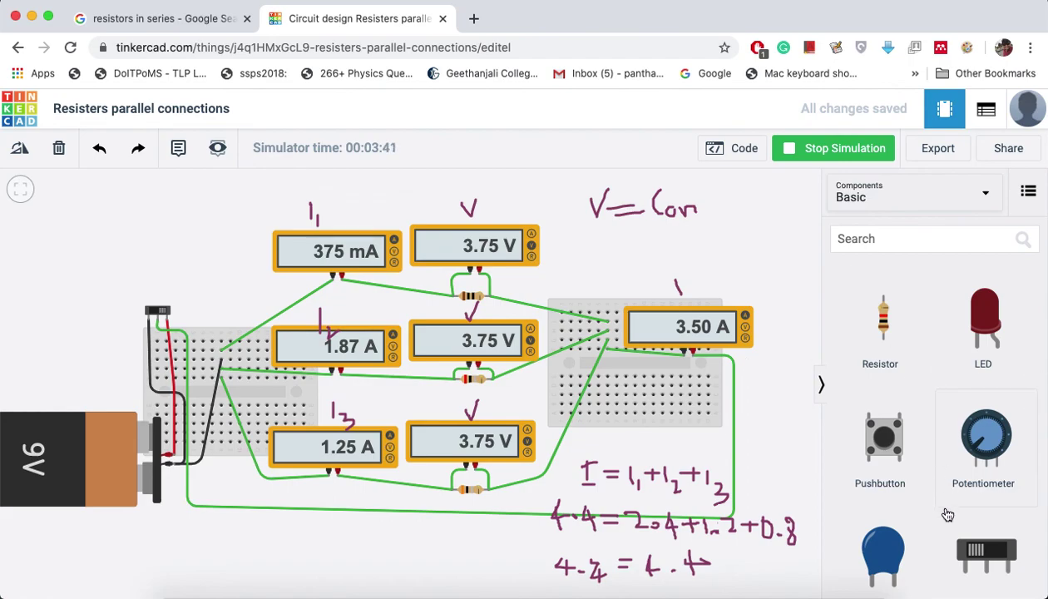
Step: Stop the simulation of the parallel circuit
{"action": "scroll", "coordinate": [949, 525], "scroll_direction": "down", "scroll_amount": 5}
{"action": "scroll", "coordinate": [949, 525], "scroll_direction": "up", "scroll_amount": 5}
{"action": "left_click", "coordinate": [799, 155]}
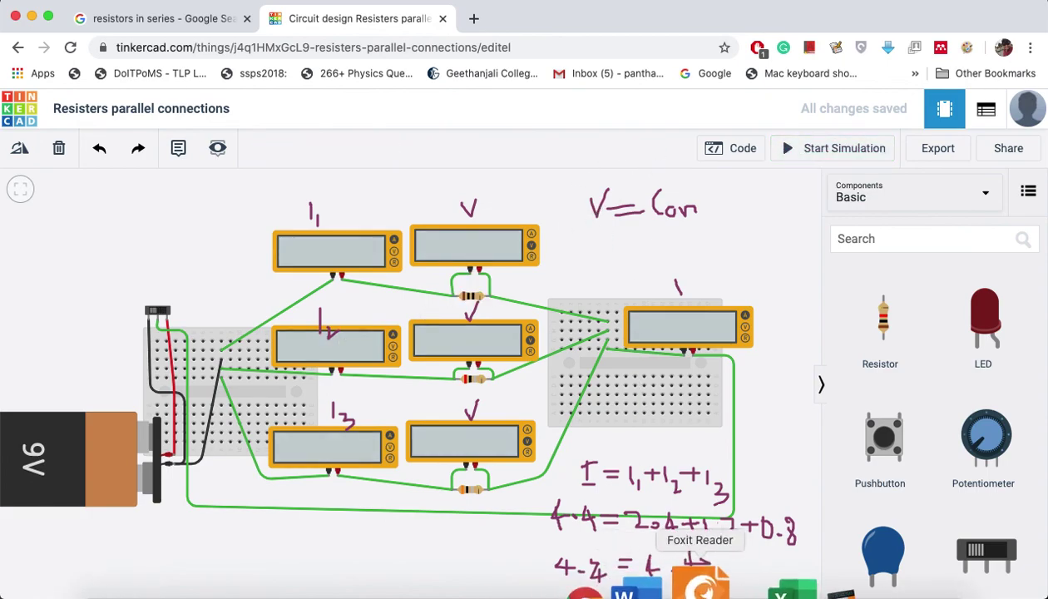
Step: Switch to the Excel workbook and review the handwritten derivations for resistors in series and in parallel
{"action": "left_click", "coordinate": [753, 584]}
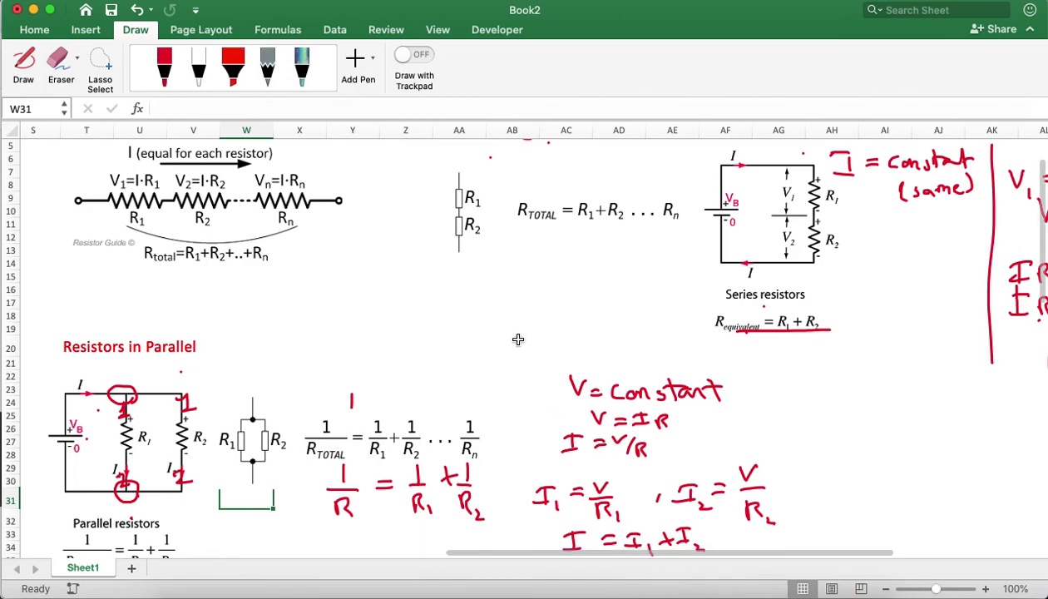
{"action": "scroll", "coordinate": [518, 340], "scroll_direction": "down", "scroll_amount": 5}
{"action": "scroll", "coordinate": [517, 339], "scroll_direction": "right", "scroll_amount": 5}
{"action": "scroll", "coordinate": [517, 340], "scroll_direction": "right", "scroll_amount": 3}
{"action": "scroll", "coordinate": [517, 340], "scroll_direction": "up", "scroll_amount": 10}
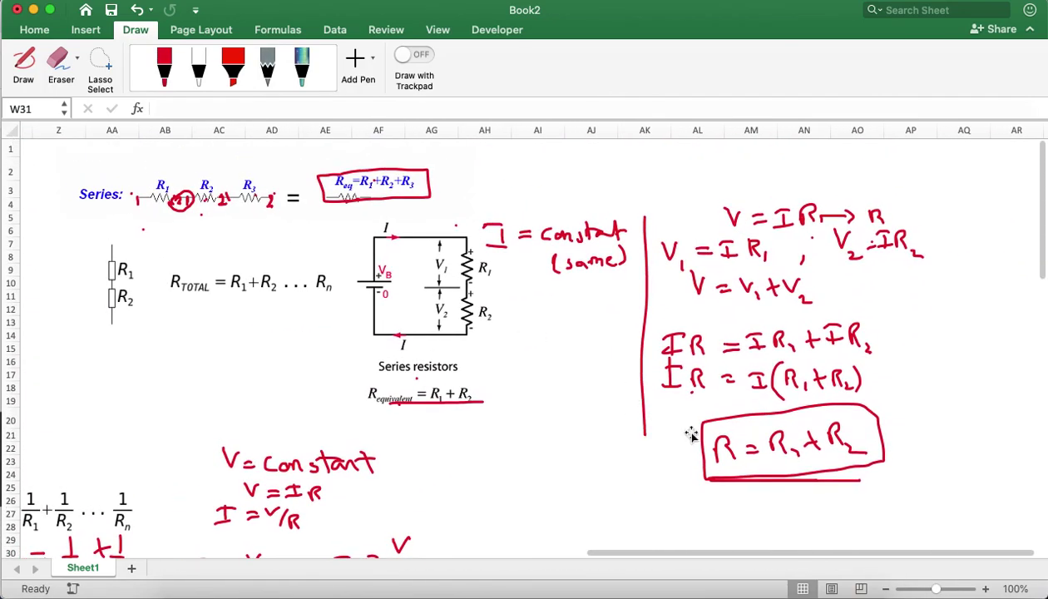
{"action": "scroll", "coordinate": [566, 330], "scroll_direction": "left", "scroll_amount": 2}
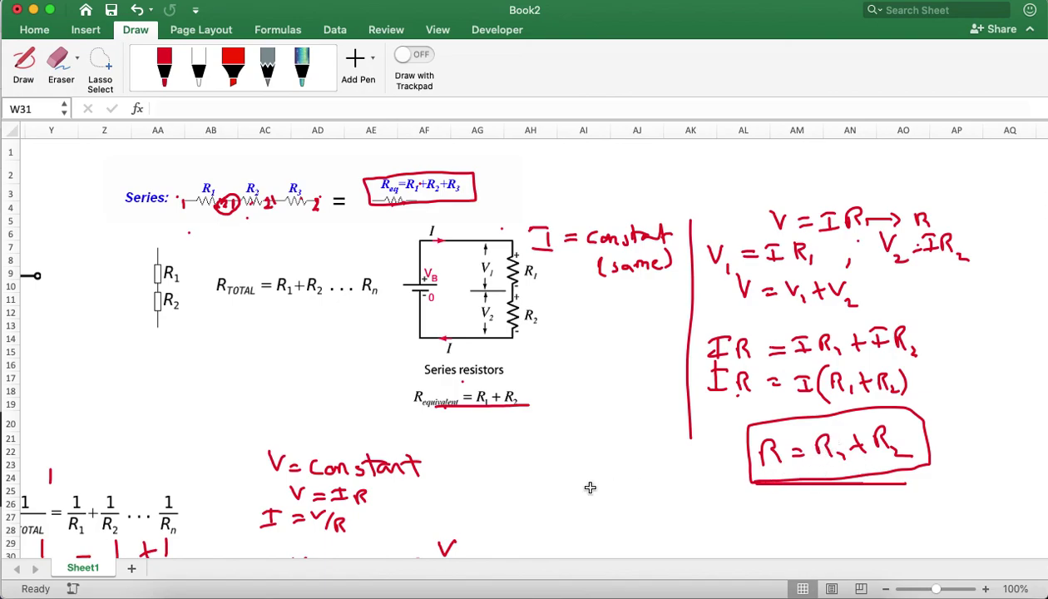
{"action": "scroll", "coordinate": [590, 488], "scroll_direction": "down", "scroll_amount": 10}
{"action": "scroll", "coordinate": [590, 487], "scroll_direction": "left", "scroll_amount": 4}
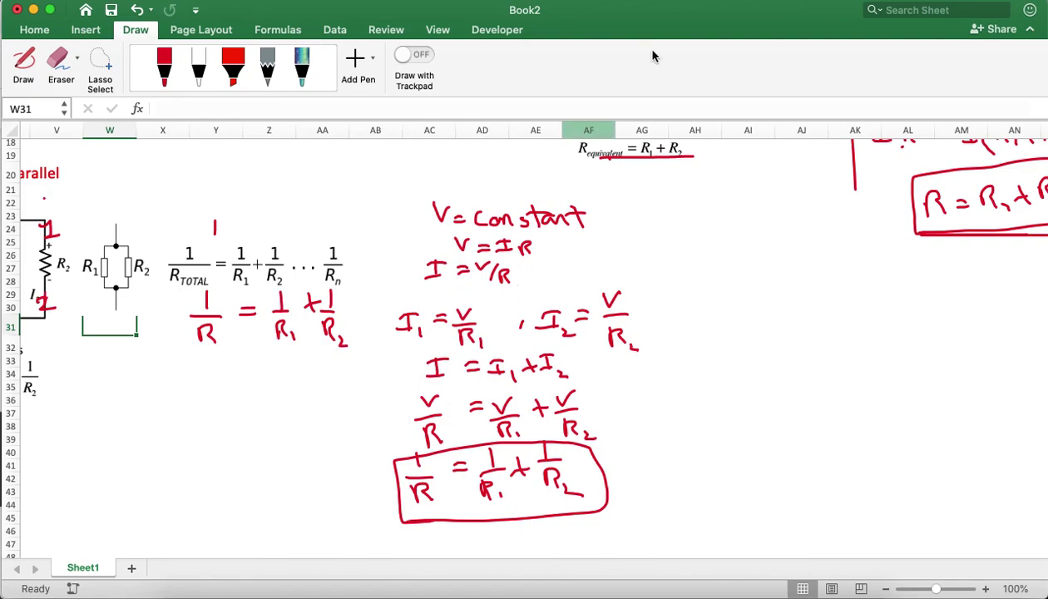
{"action": "scroll", "coordinate": [667, 363], "scroll_direction": "up", "scroll_amount": 8}
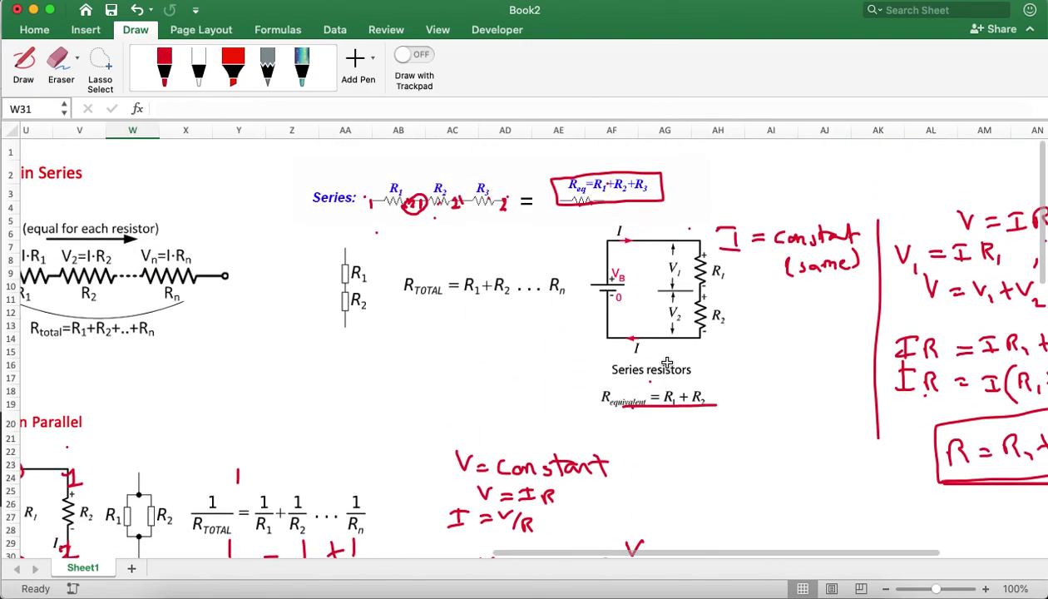
{"action": "scroll", "coordinate": [666, 363], "scroll_direction": "left", "scroll_amount": 2}
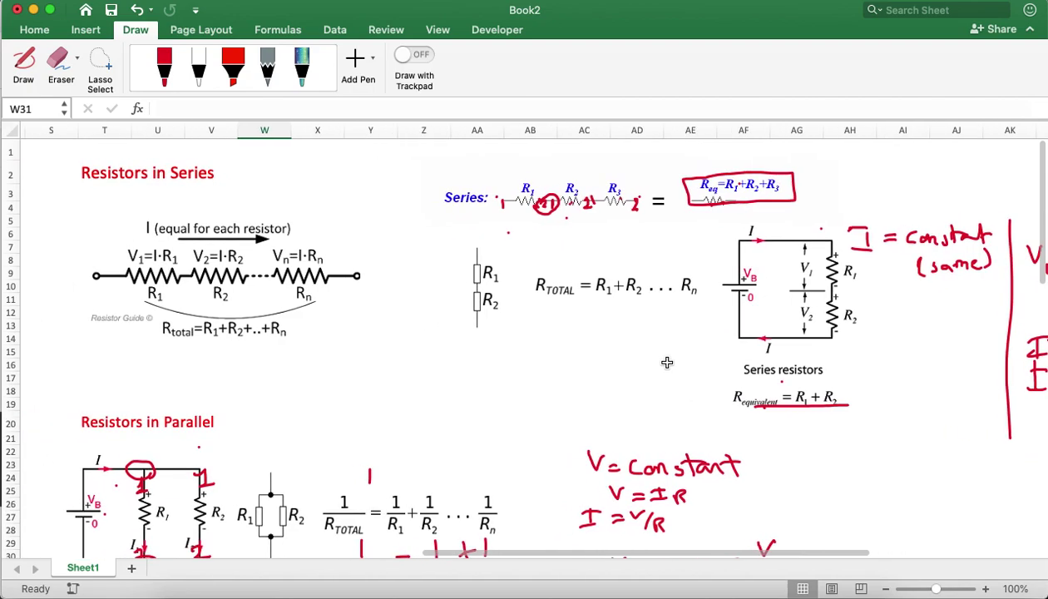
{"action": "scroll", "coordinate": [666, 362], "scroll_direction": "down", "scroll_amount": 2}
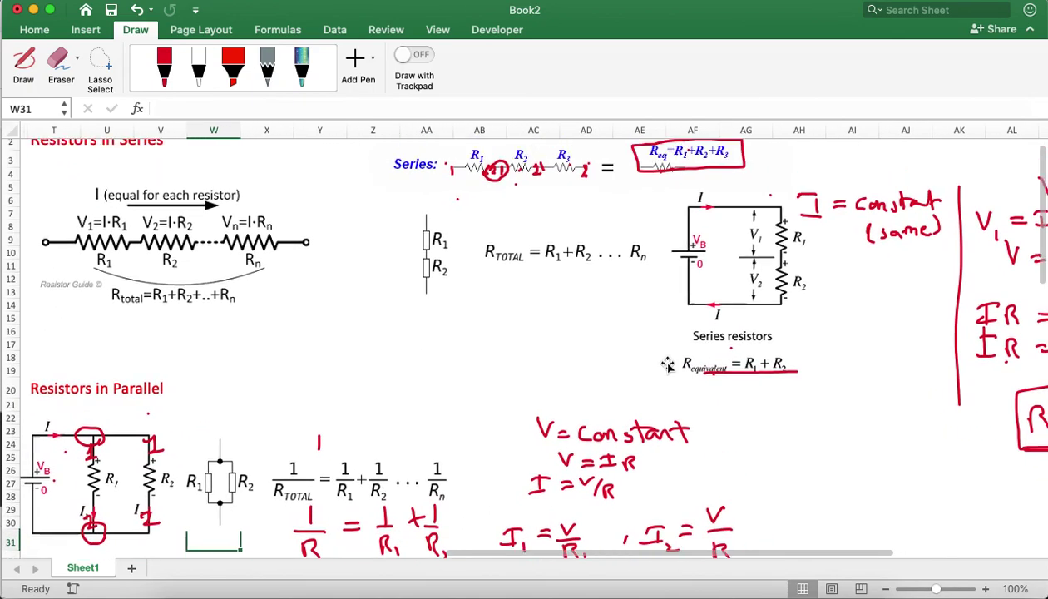
{"action": "scroll", "coordinate": [666, 362], "scroll_direction": "up", "scroll_amount": 3}
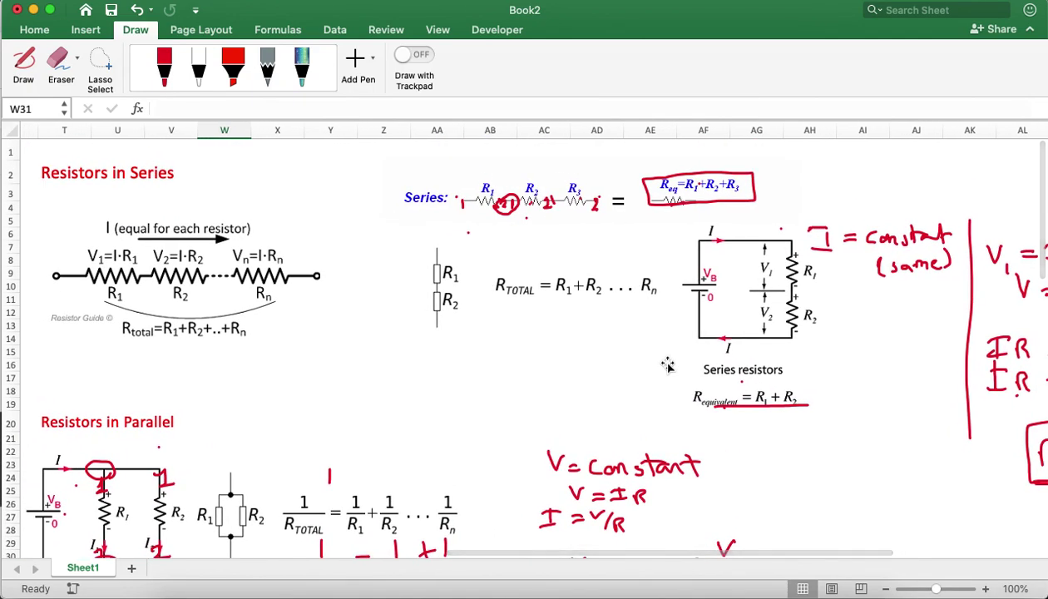